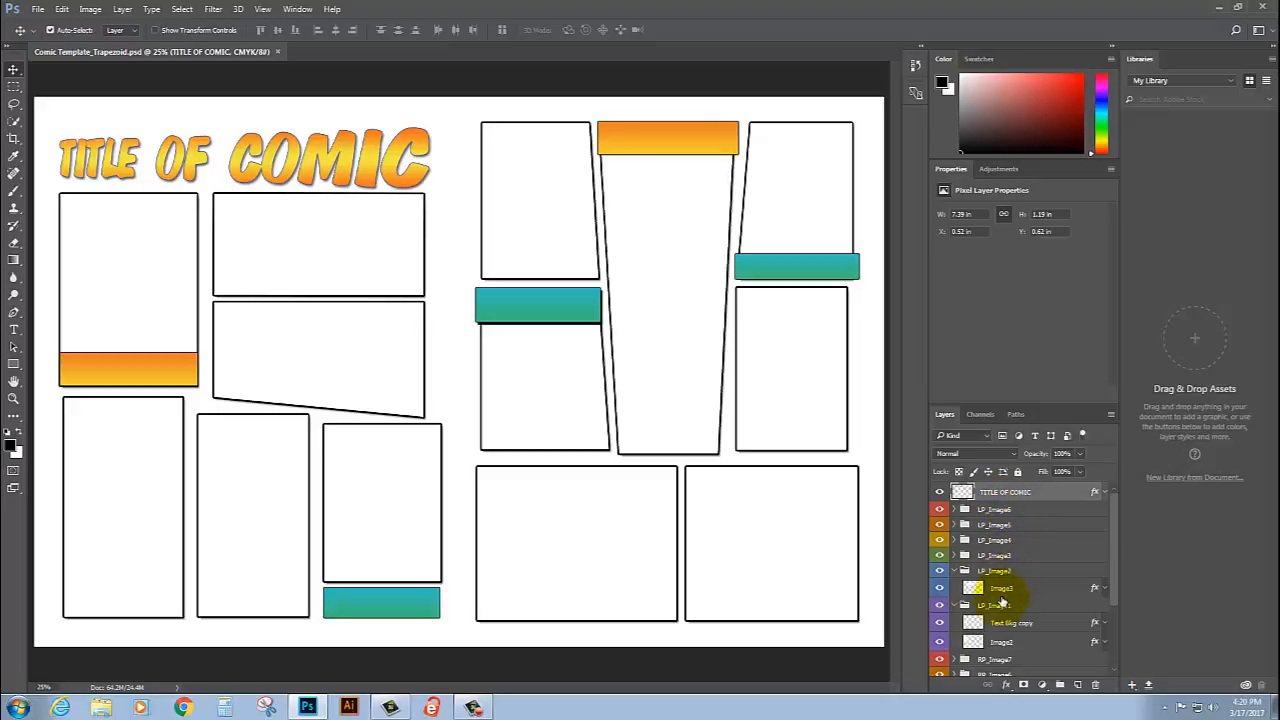
# Step: Collapse the LP_Image1 and LP_Image2 layer groups and look through the template's list of panel groups
pyautogui.click(954, 606)
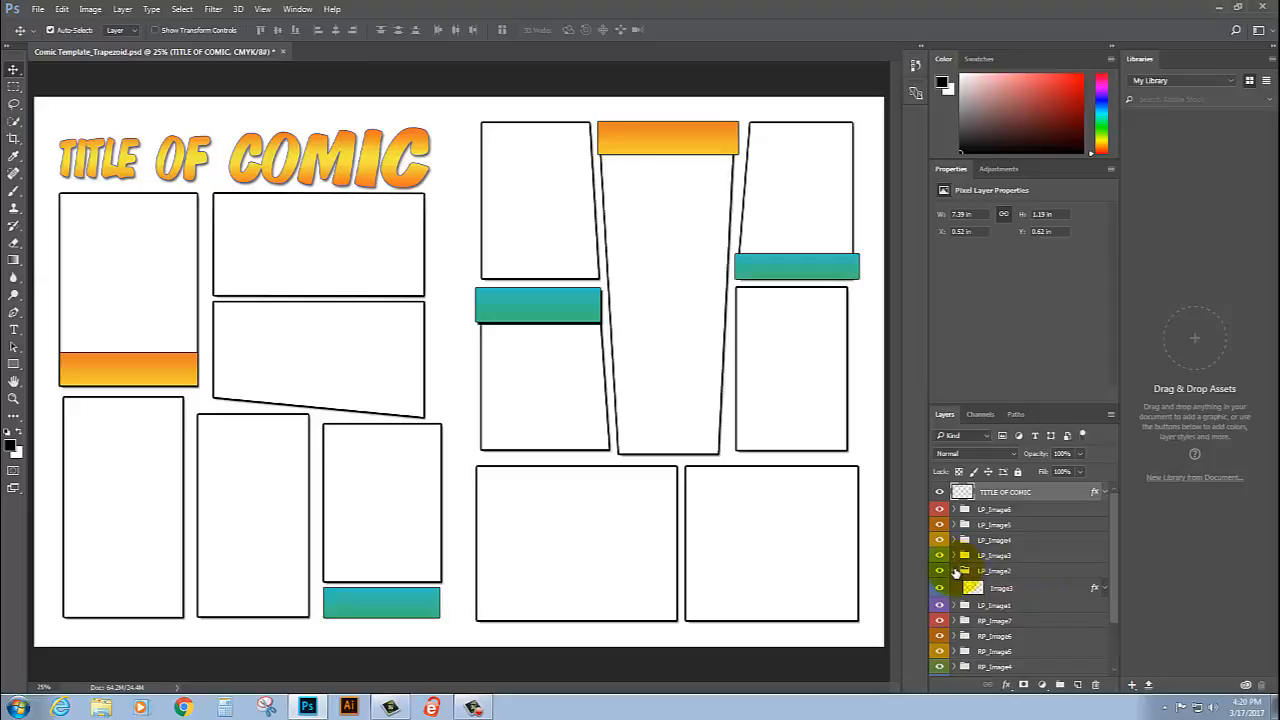
pyautogui.click(956, 573)
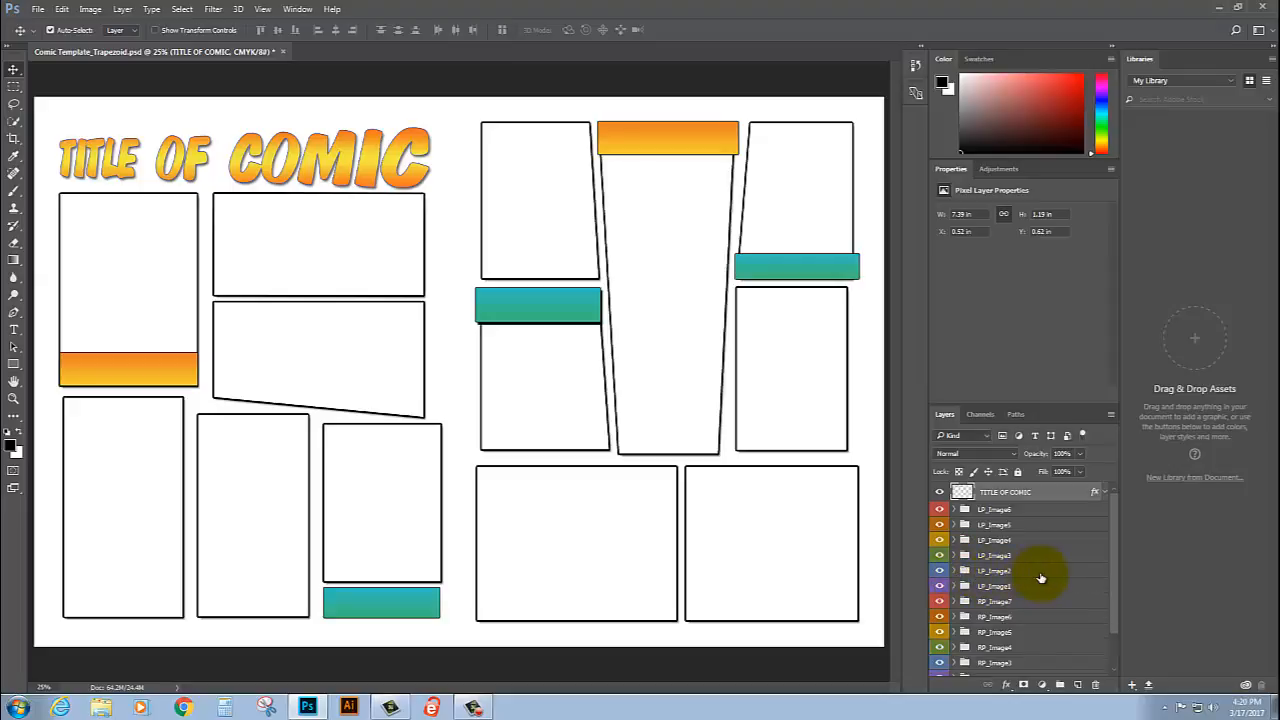
pyautogui.scroll(-1, 1040, 570)
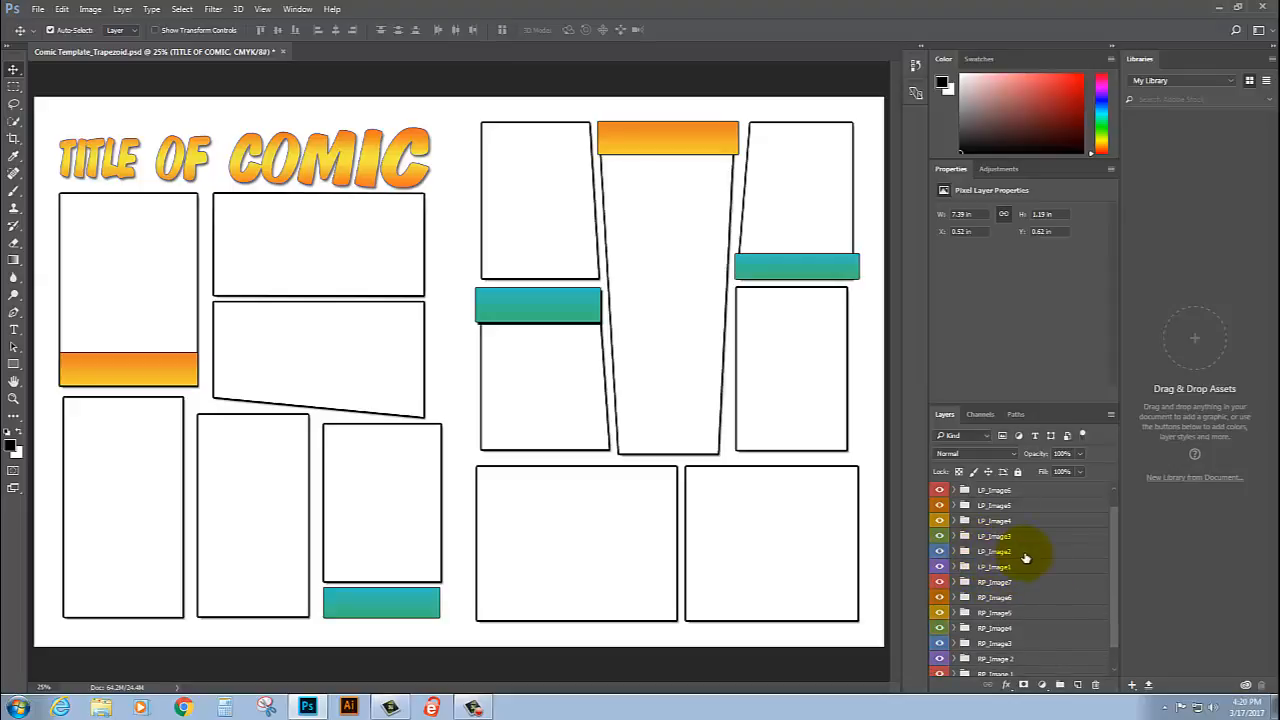
pyautogui.scroll(-1, 1025, 557)
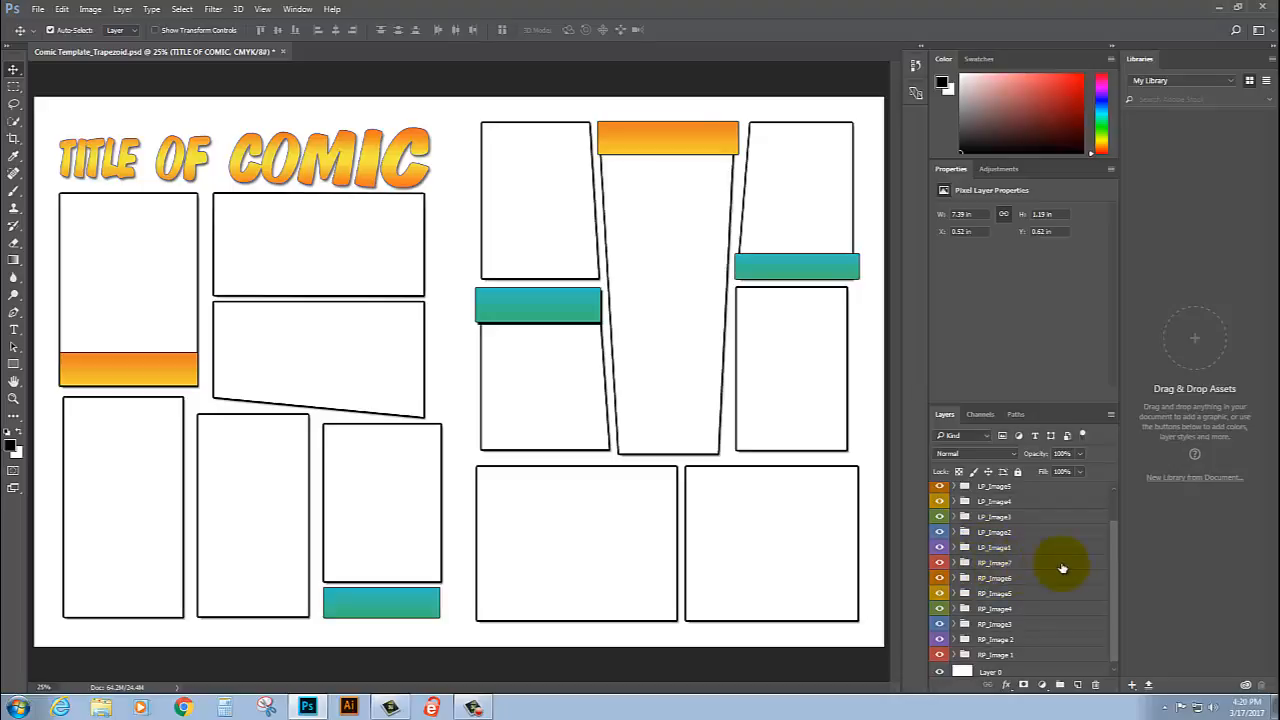
pyautogui.scroll(2, 1060, 566)
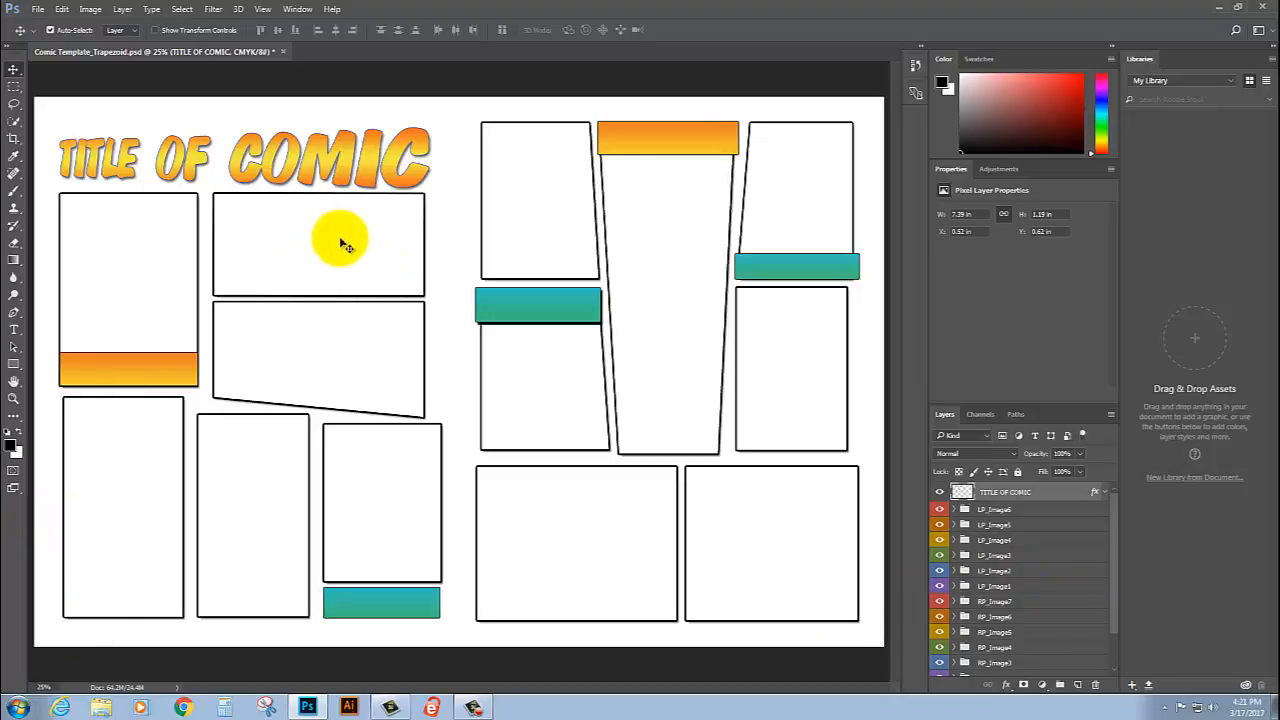
# Step: Select the LP_Image2 group, show transform controls, and select the first panel frame on the right page
pyautogui.click(1000, 572)
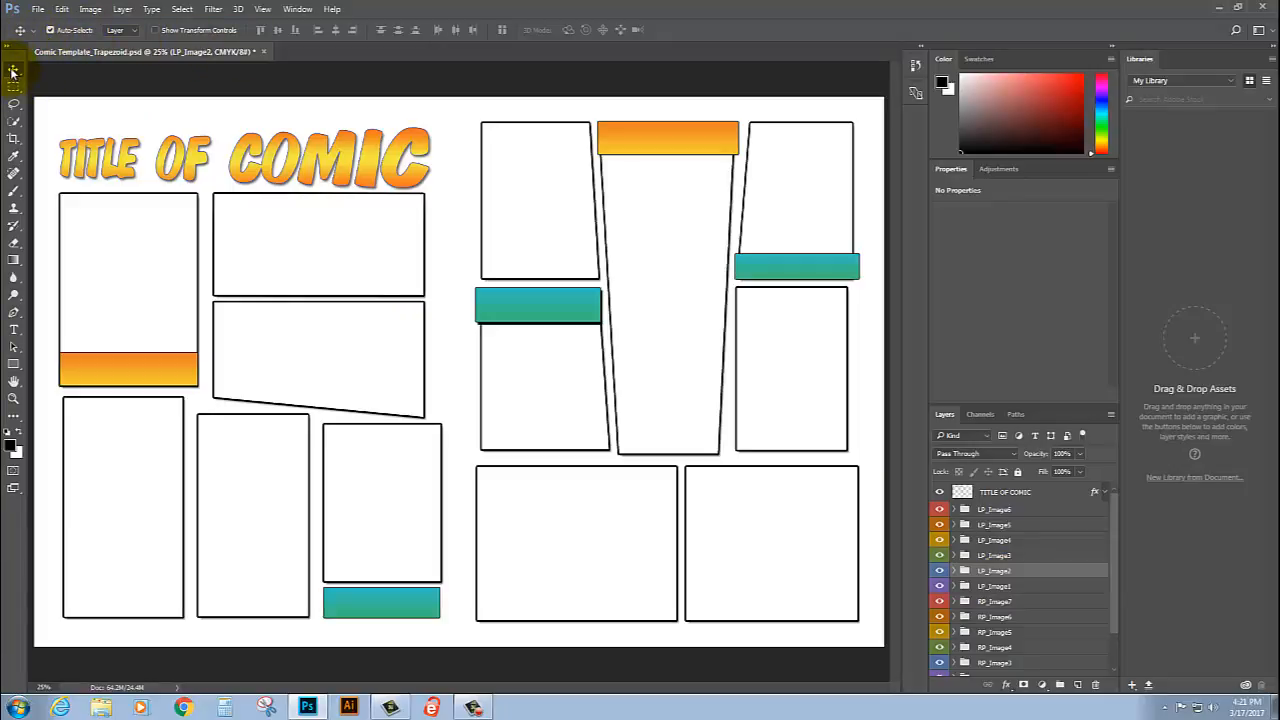
pyautogui.click(155, 30)
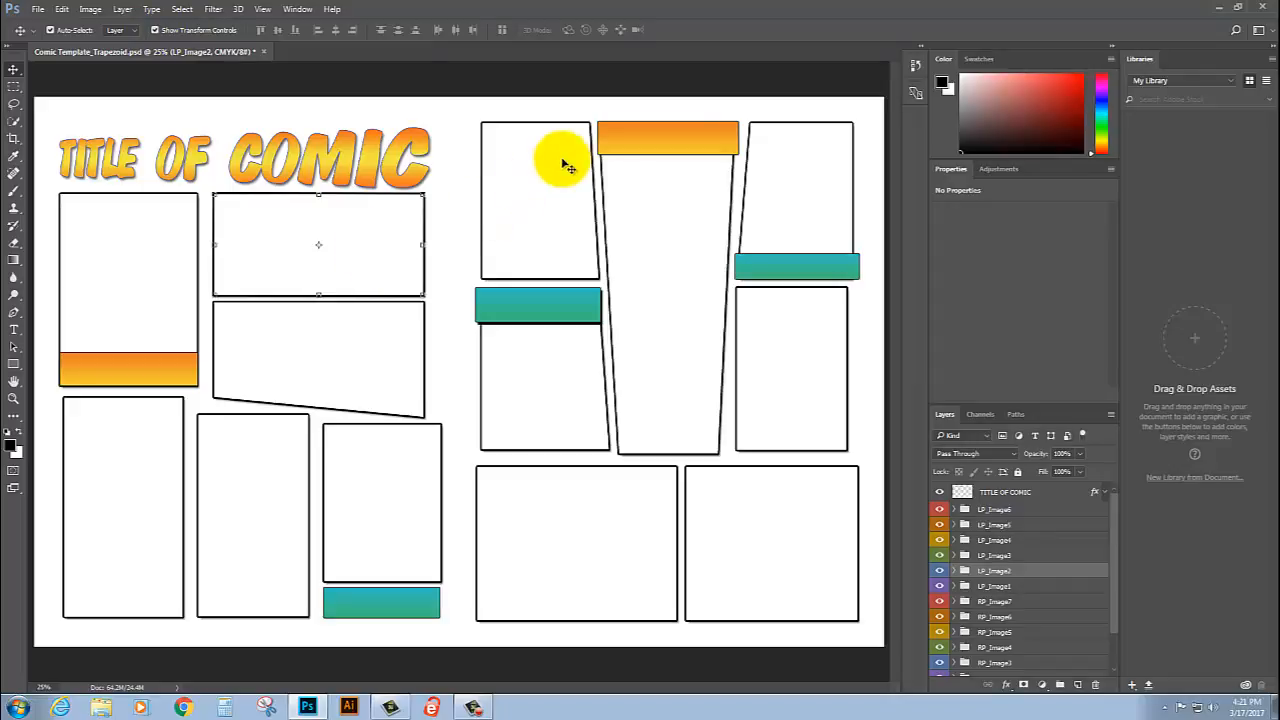
pyautogui.click(529, 180)
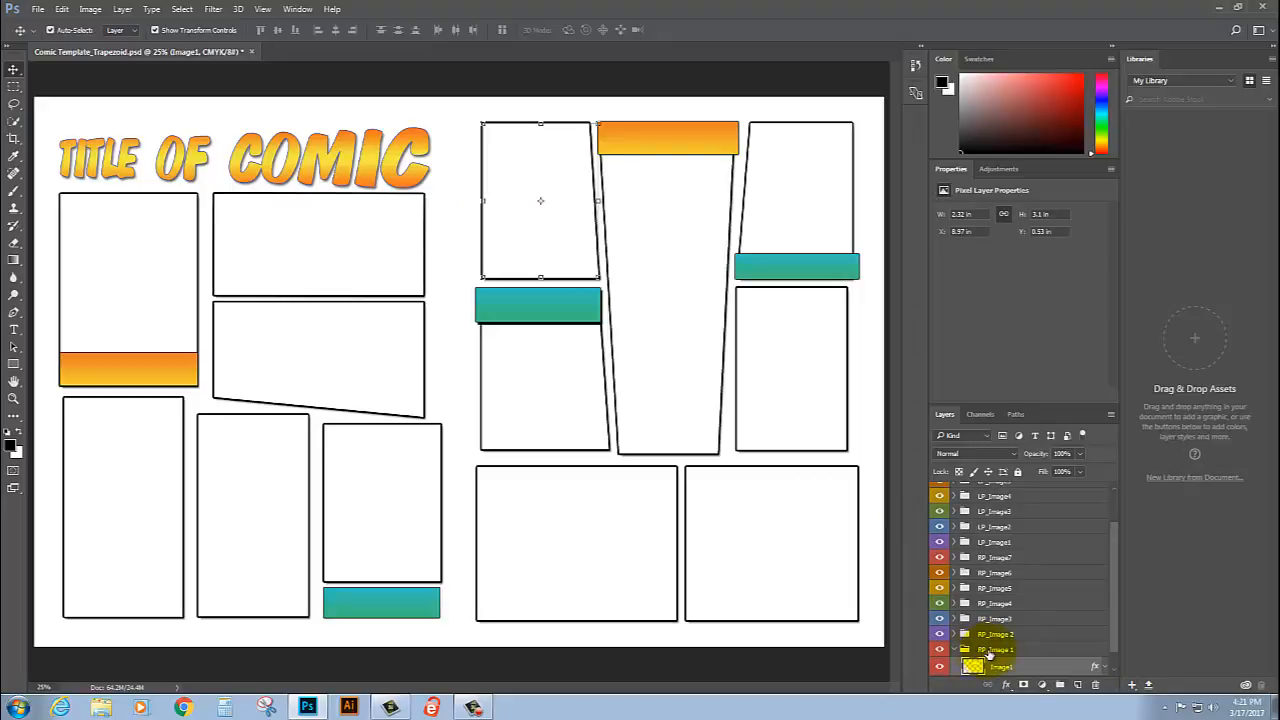
# Step: Examine the layers inside the RP_Image 1 and RP_Image 2 groups, then collapse both groups
pyautogui.scroll(-1, 1010, 650)
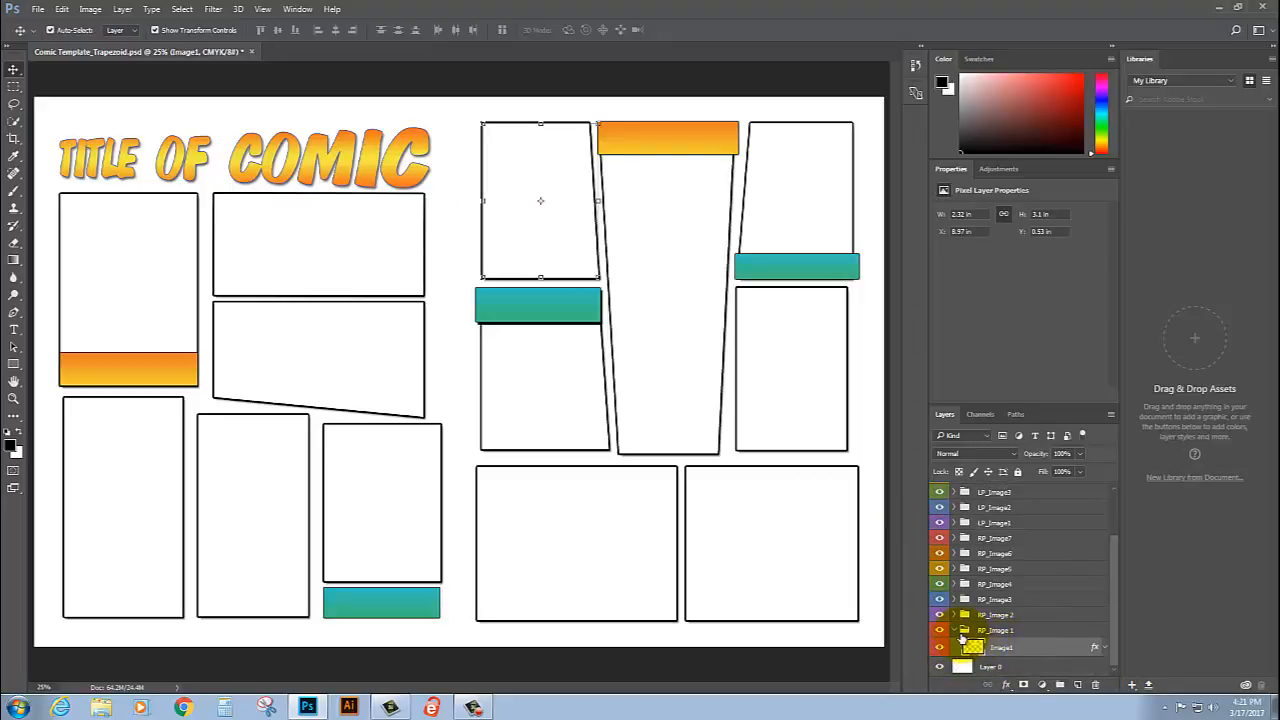
pyautogui.click(955, 615)
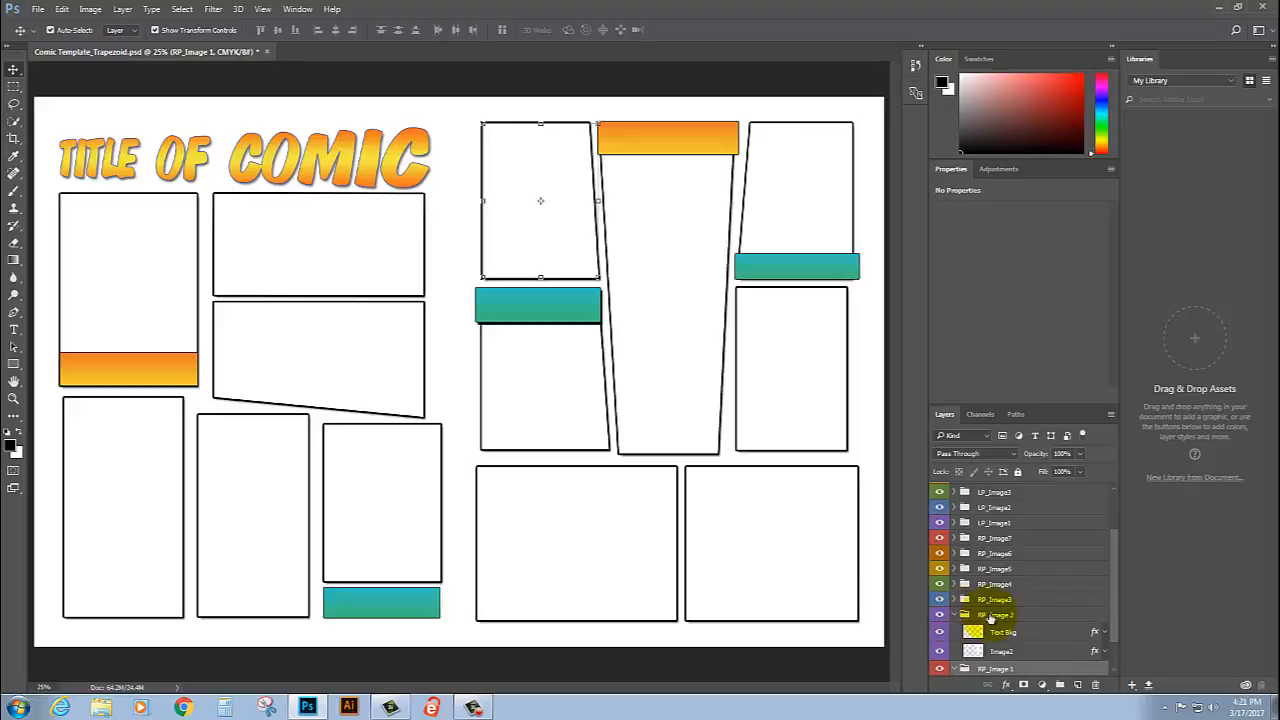
pyautogui.scroll(-2, 1040, 615)
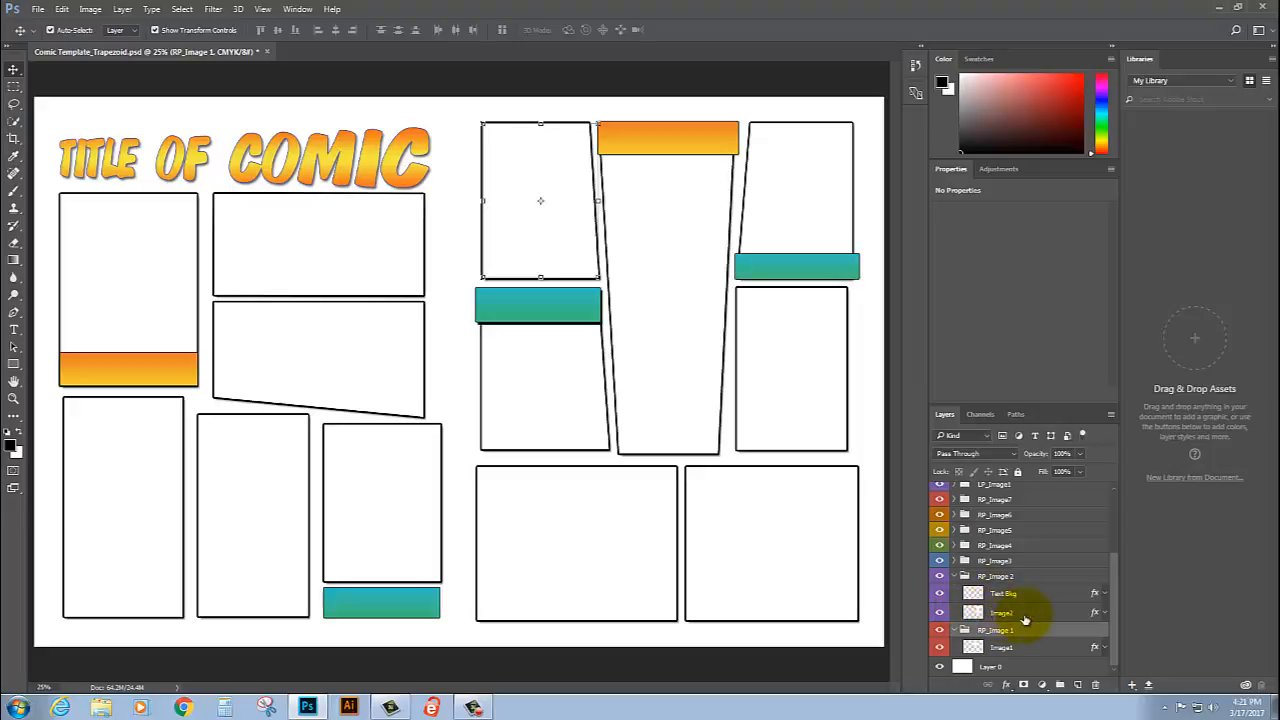
pyautogui.click(961, 578)
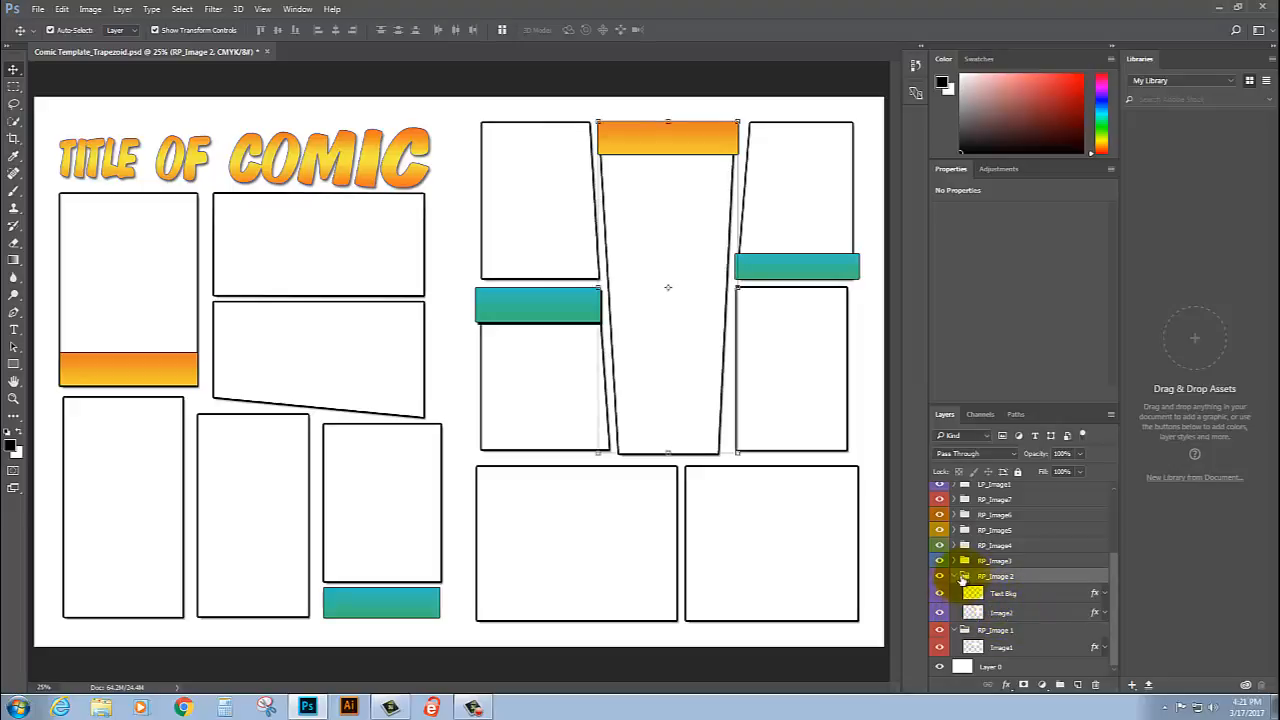
pyautogui.click(956, 577)
pyautogui.click(955, 631)
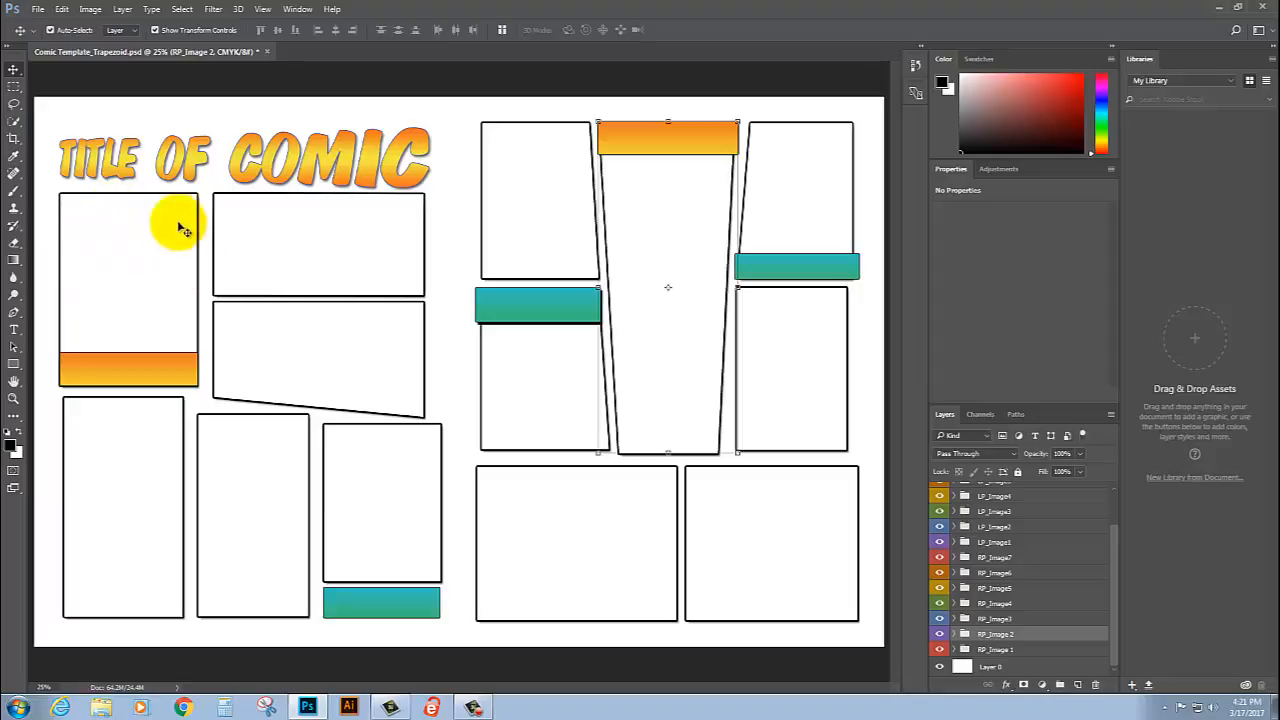
# Step: Select the first panel frame below the title on the left page and open Green Painting.tif
pyautogui.click(149, 253)
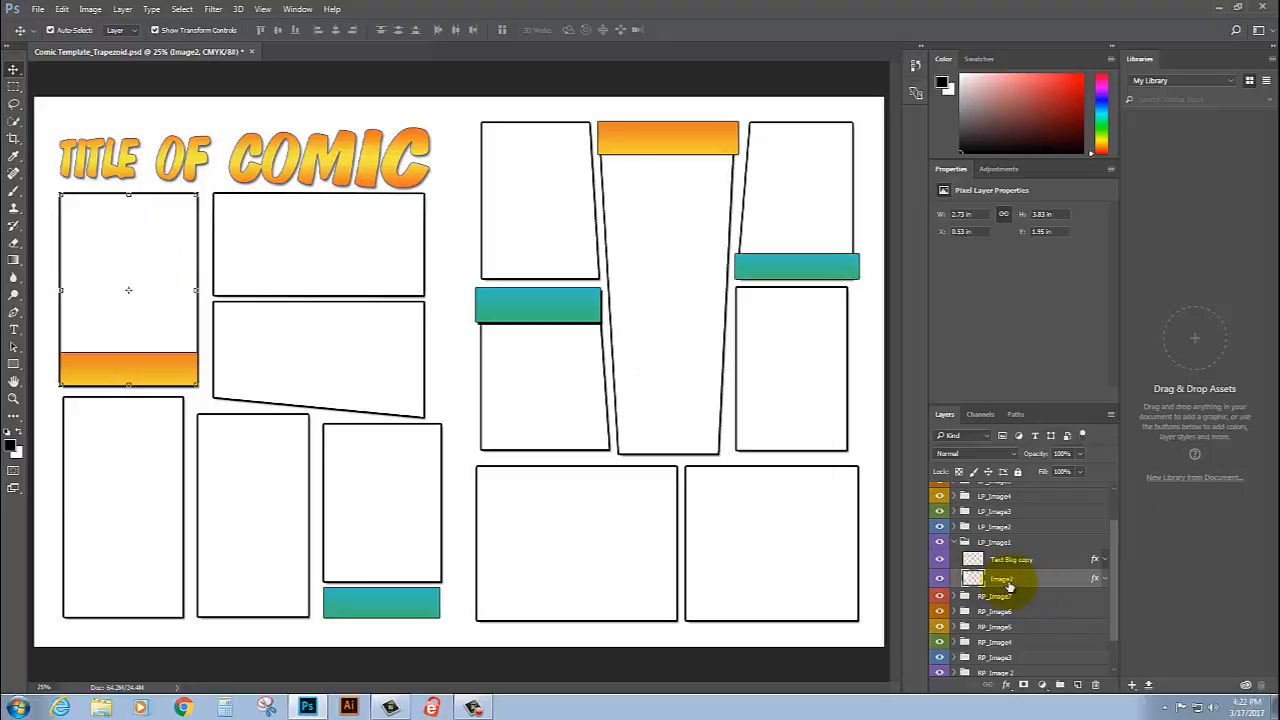
pyautogui.click(35, 9)
pyautogui.click(45, 37)
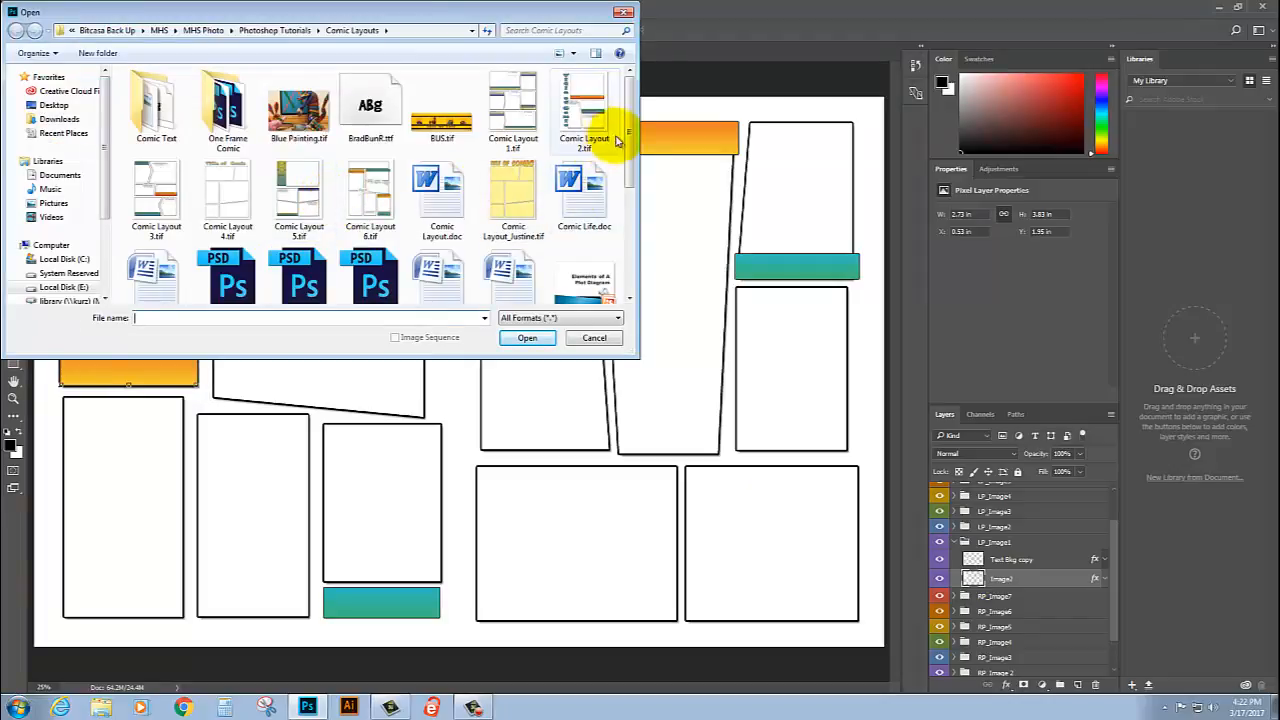
pyautogui.moveTo(629, 137); pyautogui.dragTo(645, 222)
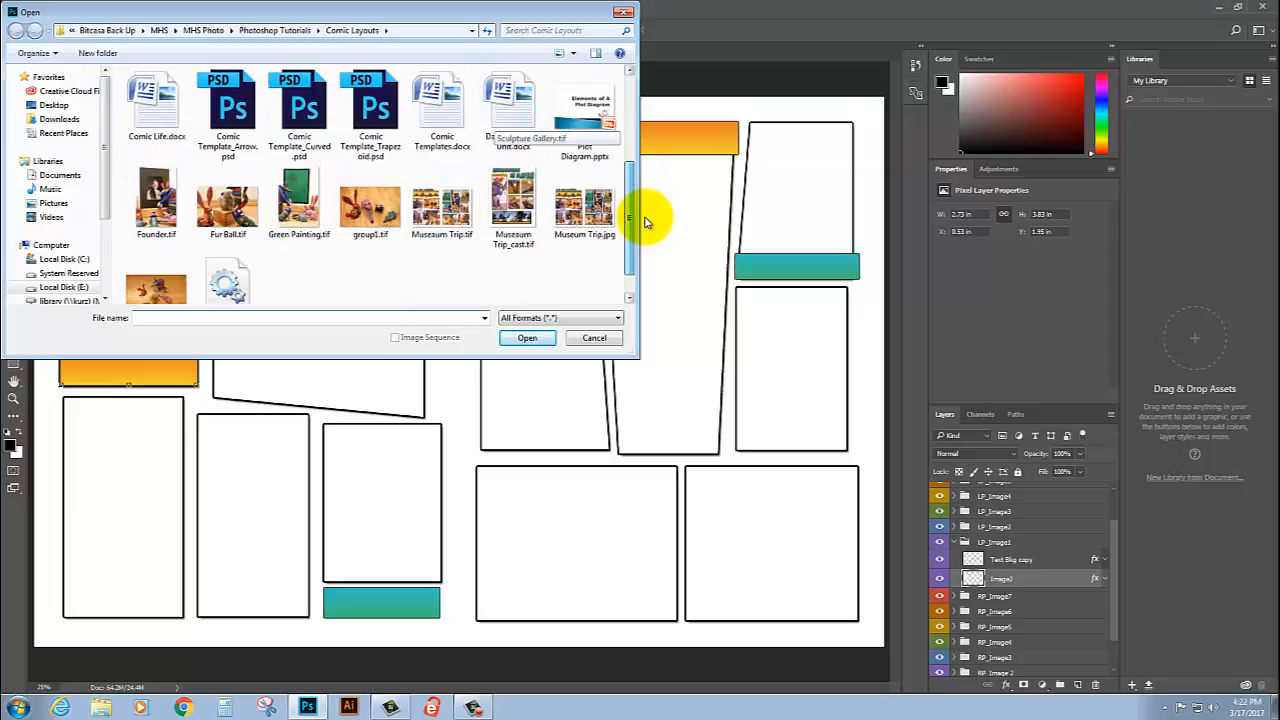
pyautogui.click(298, 202)
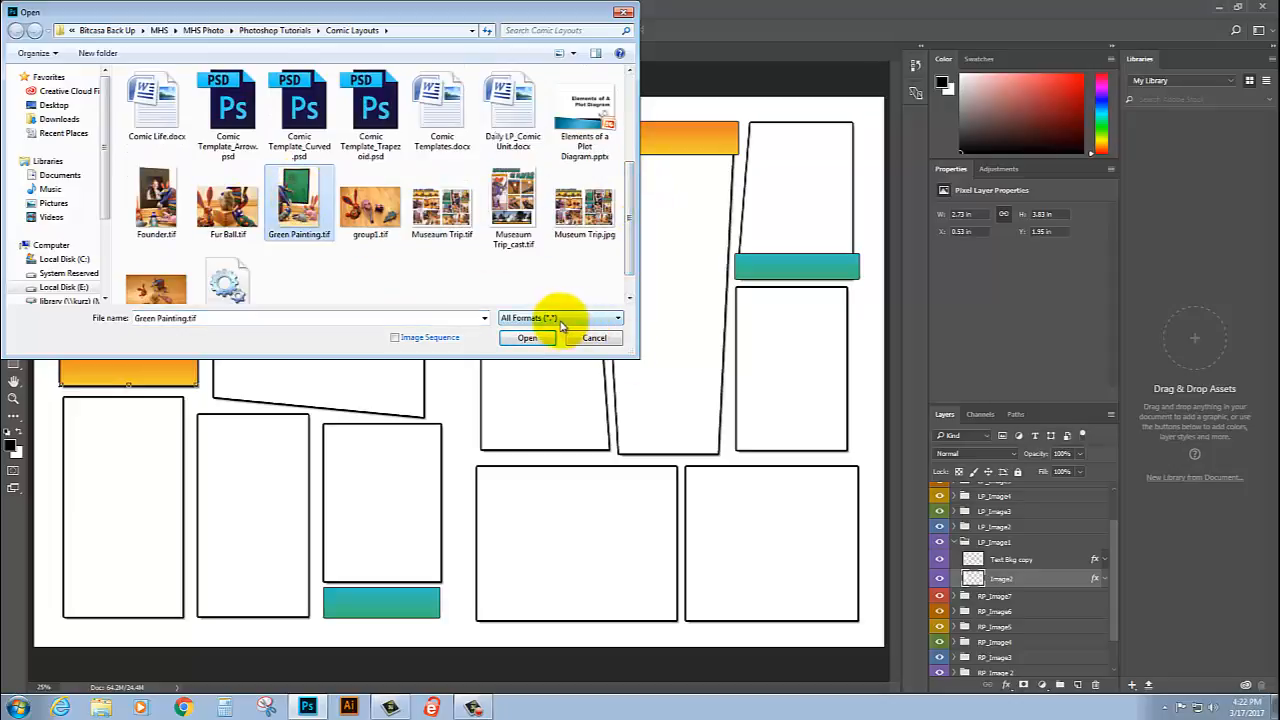
pyautogui.click(529, 338)
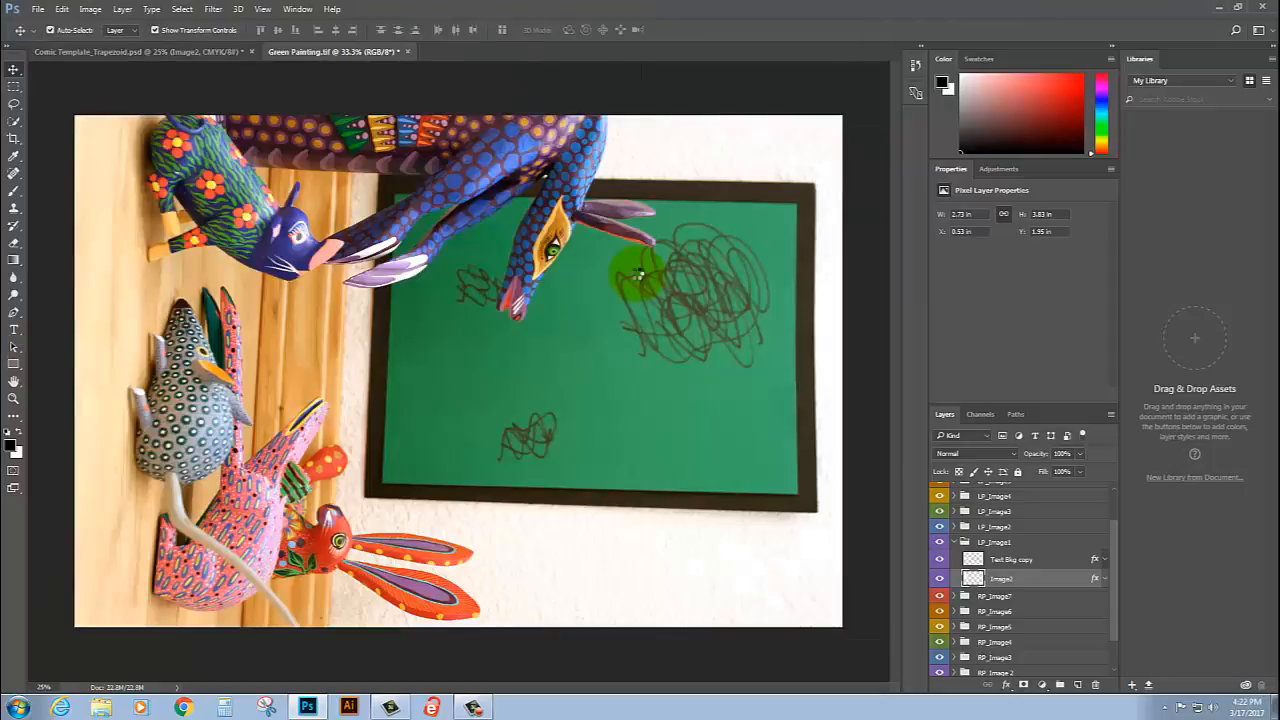
# Step: Rotate the Green Painting image 90° counter-clockwise and copy it from a floating window into the comic template's first left-page panel
pyautogui.click(90, 9)
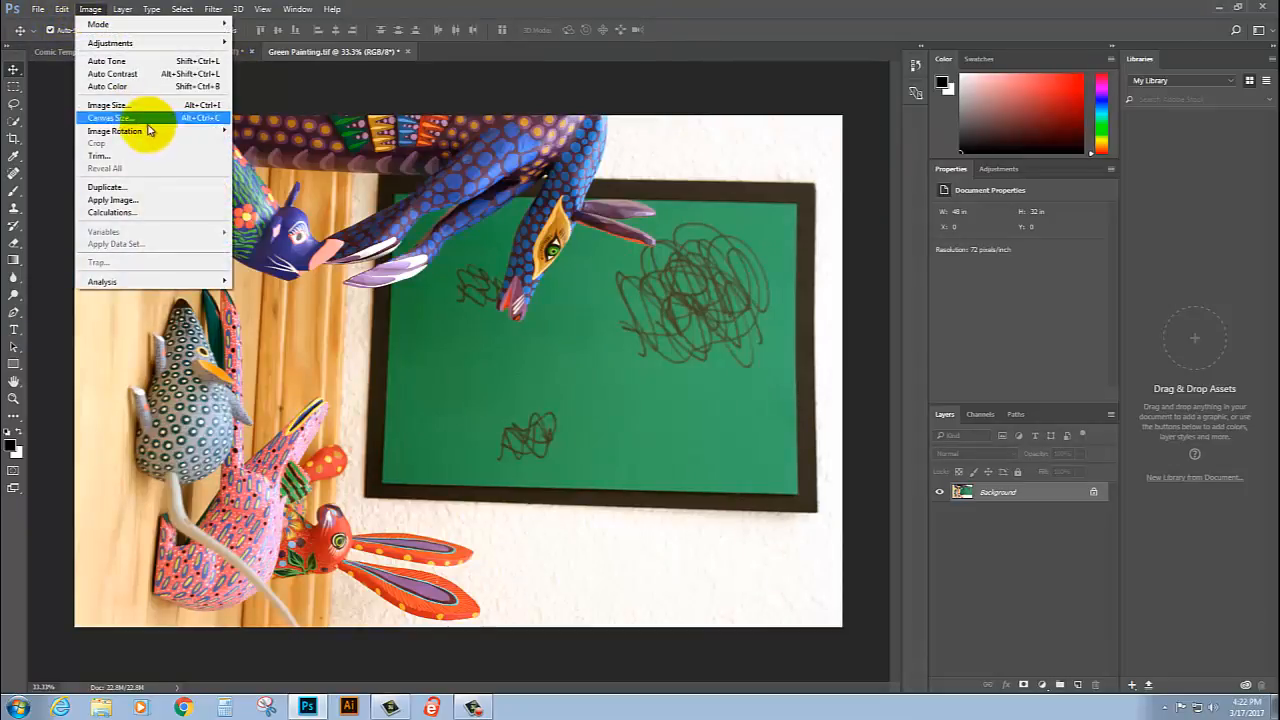
pyautogui.moveTo(176, 128)
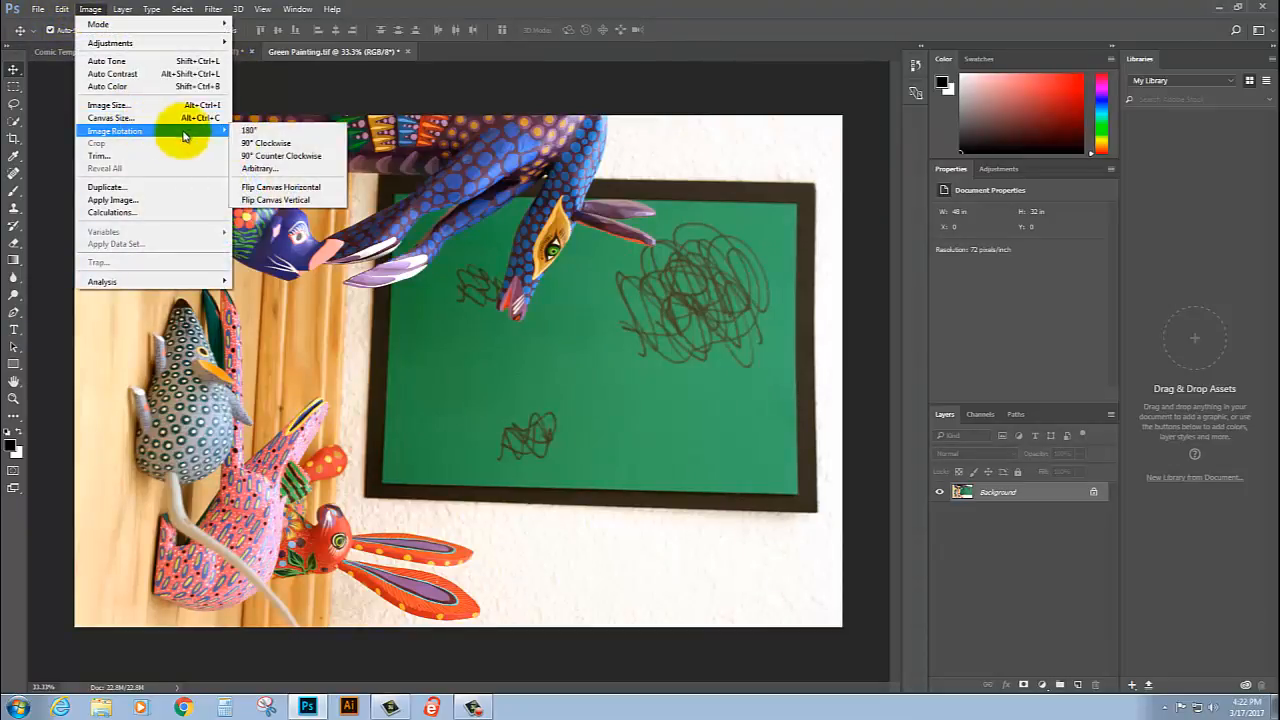
pyautogui.click(308, 165)
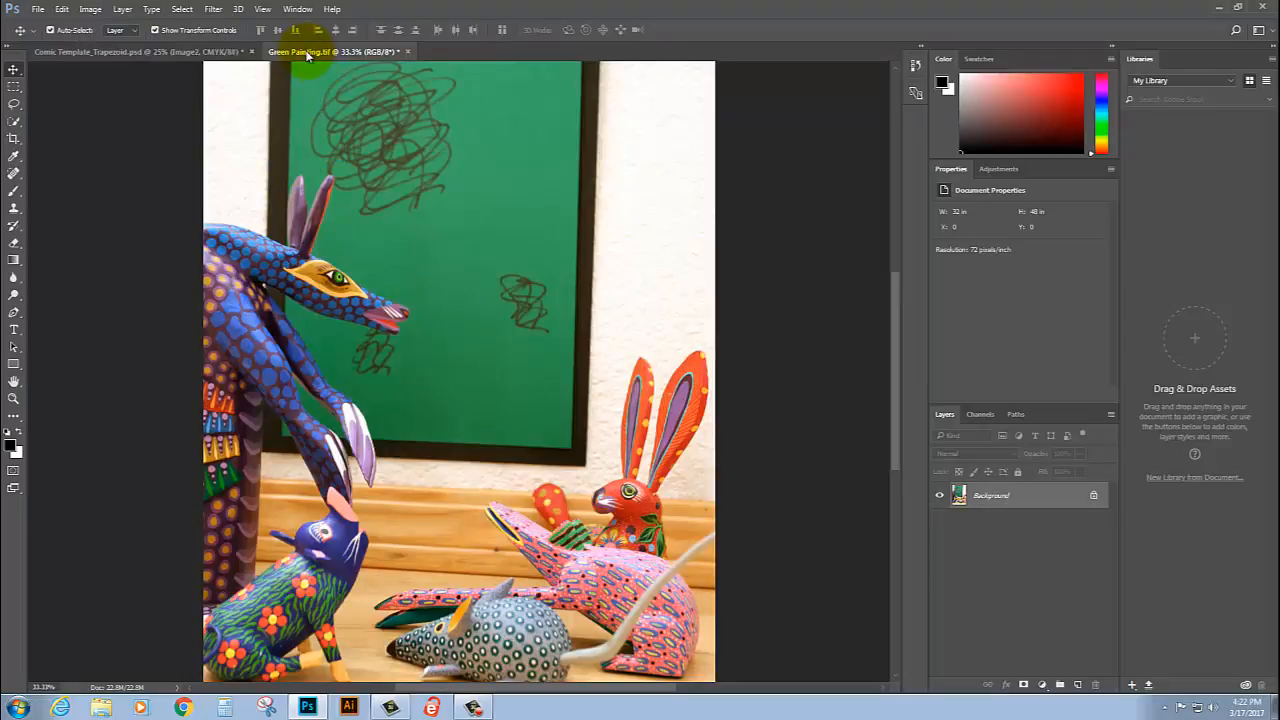
pyautogui.moveTo(307, 55); pyautogui.dragTo(593, 286)
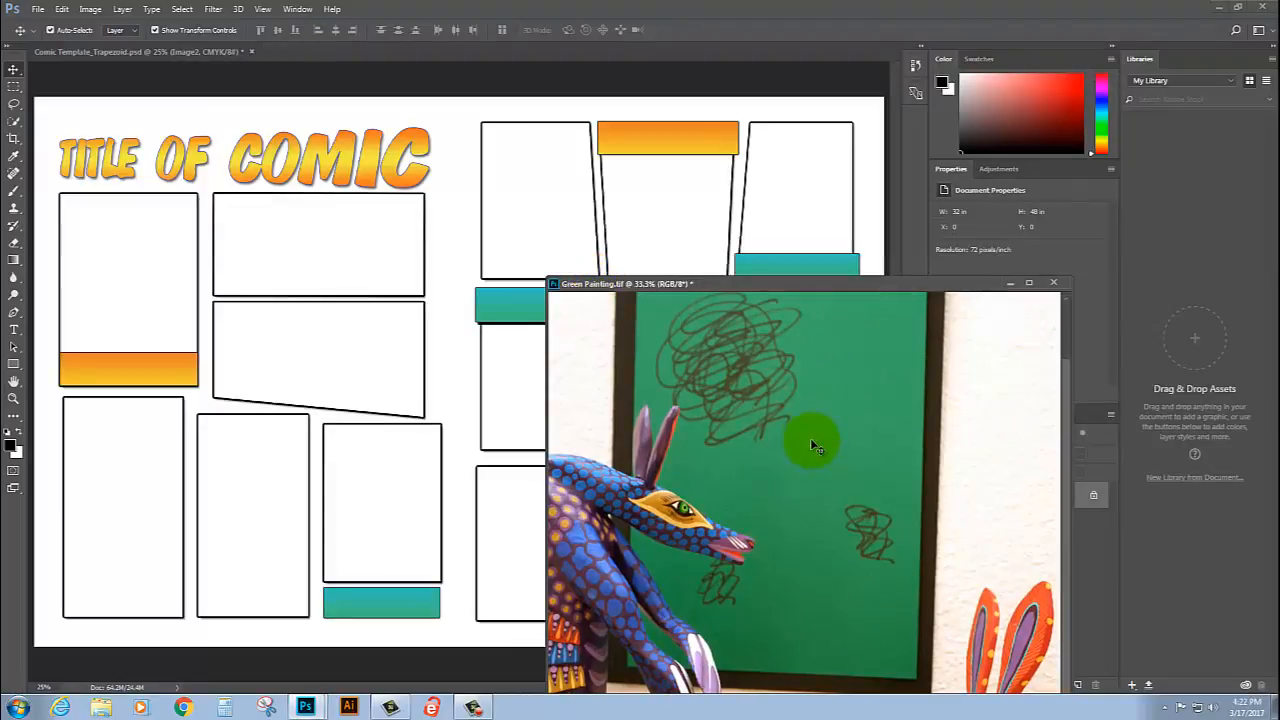
pyautogui.moveTo(813, 444)
pyautogui.mouseDown()
pyautogui.moveTo(760, 368)
pyautogui.moveTo(320, 322)
pyautogui.moveTo(115, 243)
pyautogui.moveTo(164, 285)
pyautogui.moveTo(176, 285)
pyautogui.moveTo(100, 223)
pyautogui.moveTo(128, 227)
pyautogui.mouseUp()
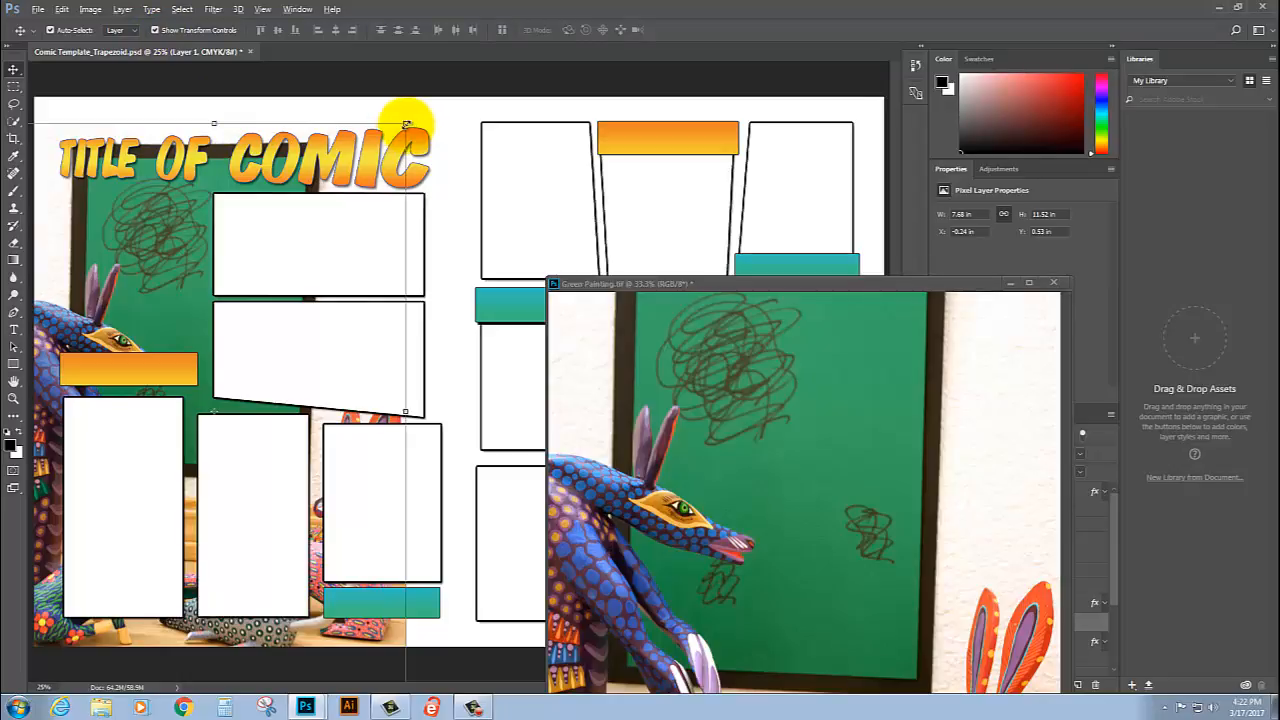
# Step: Scale the placed photo proportionally to about 37.7% and position it over the first left-page panel
pyautogui.moveTo(406, 124); pyautogui.dragTo(276, 274)
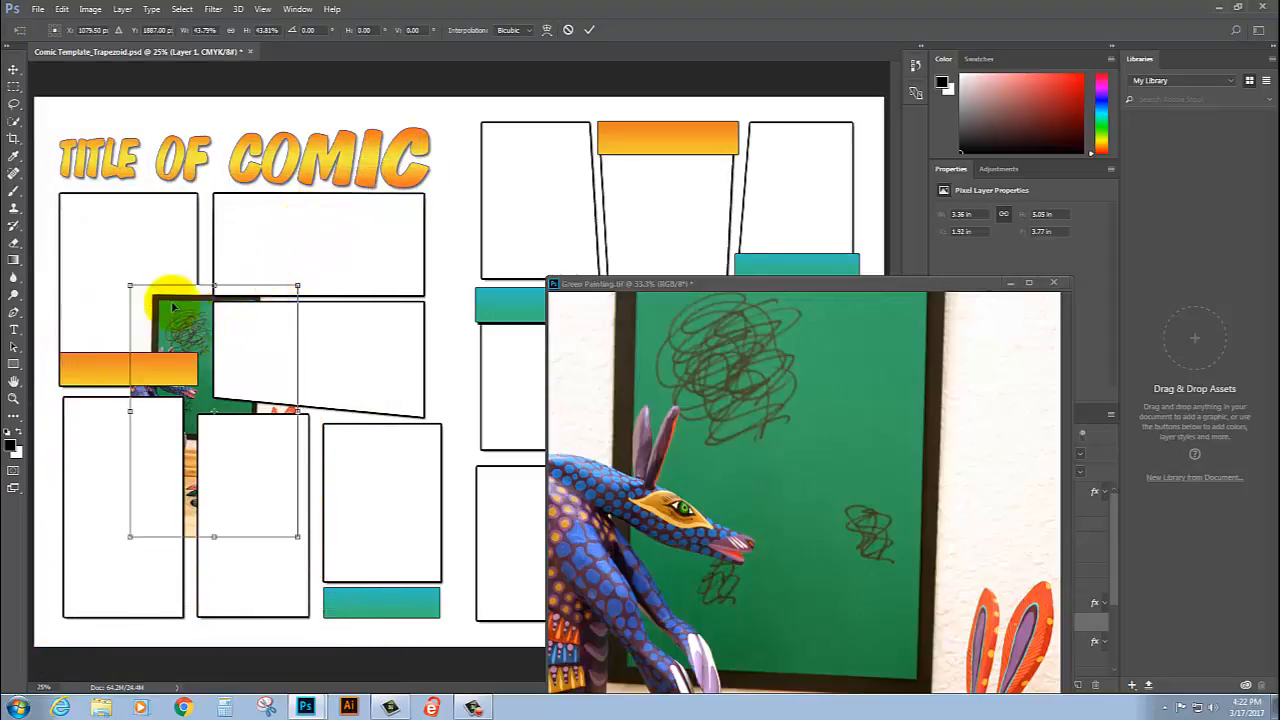
pyautogui.moveTo(173, 307); pyautogui.dragTo(121, 199)
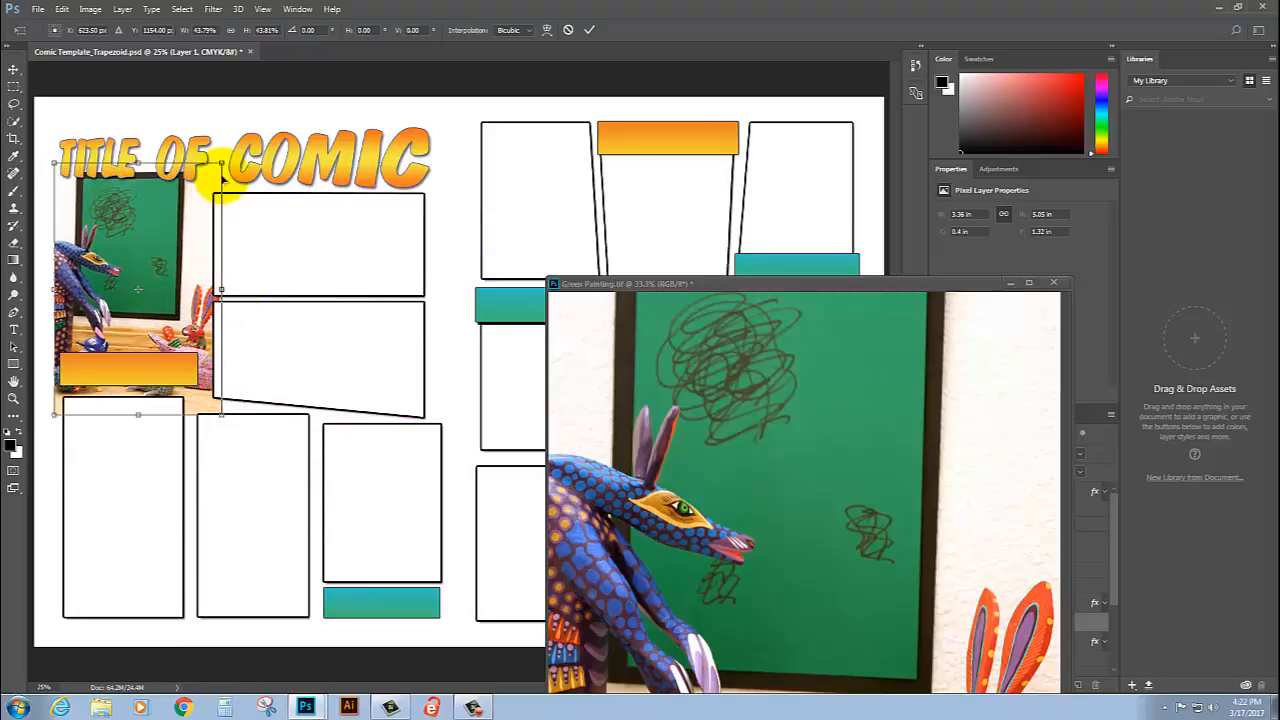
pyautogui.moveTo(218, 163); pyautogui.dragTo(152, 239)
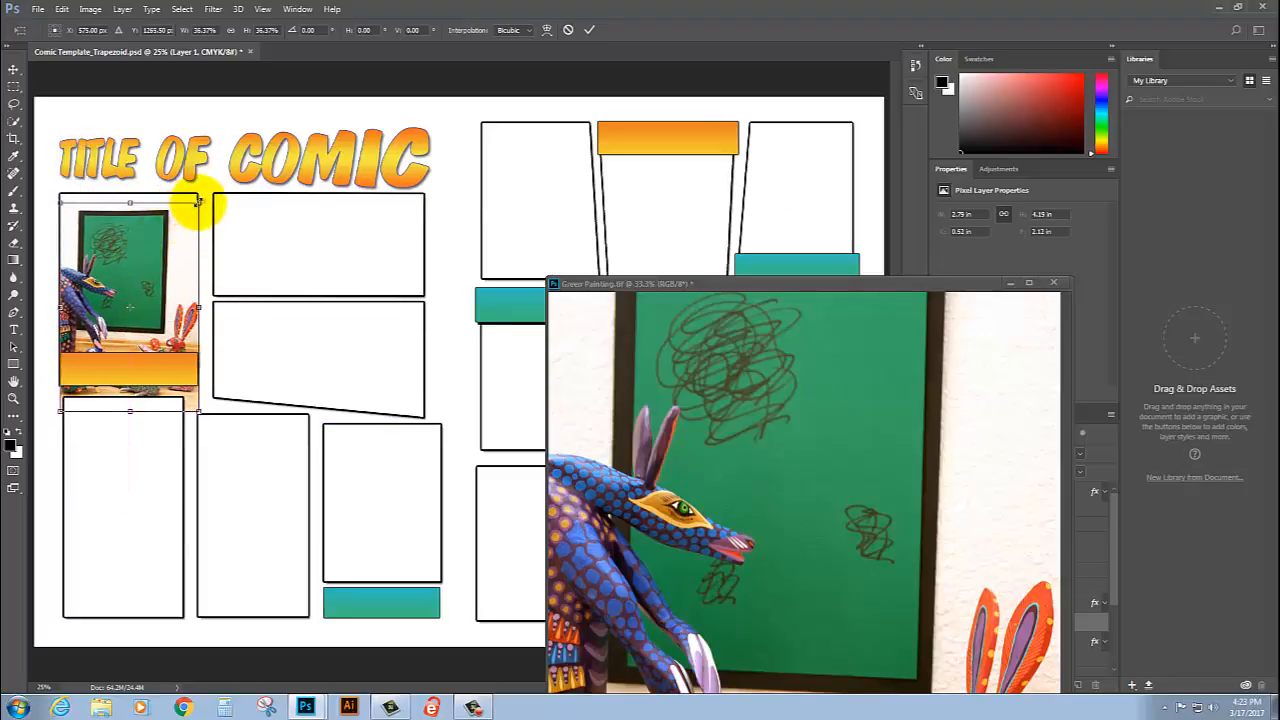
pyautogui.moveTo(198, 202); pyautogui.dragTo(200, 200)
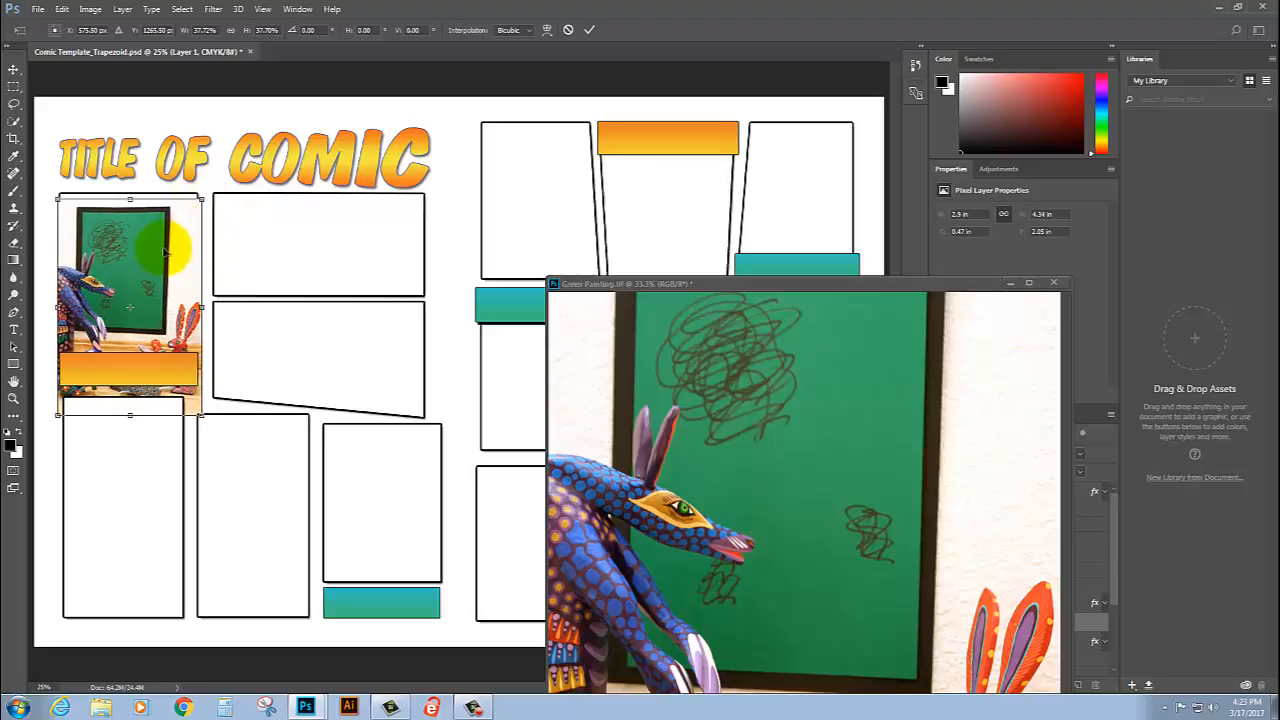
pyautogui.moveTo(165, 252); pyautogui.dragTo(157, 227)
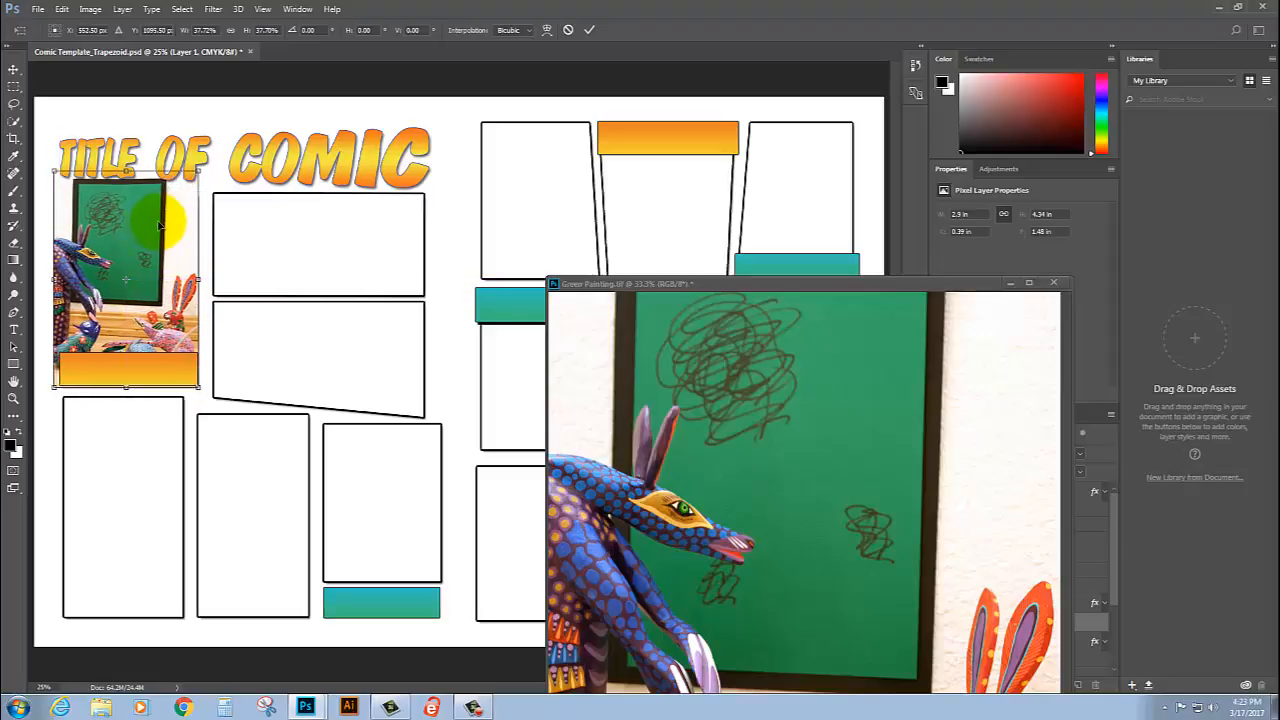
pyautogui.click(588, 33)
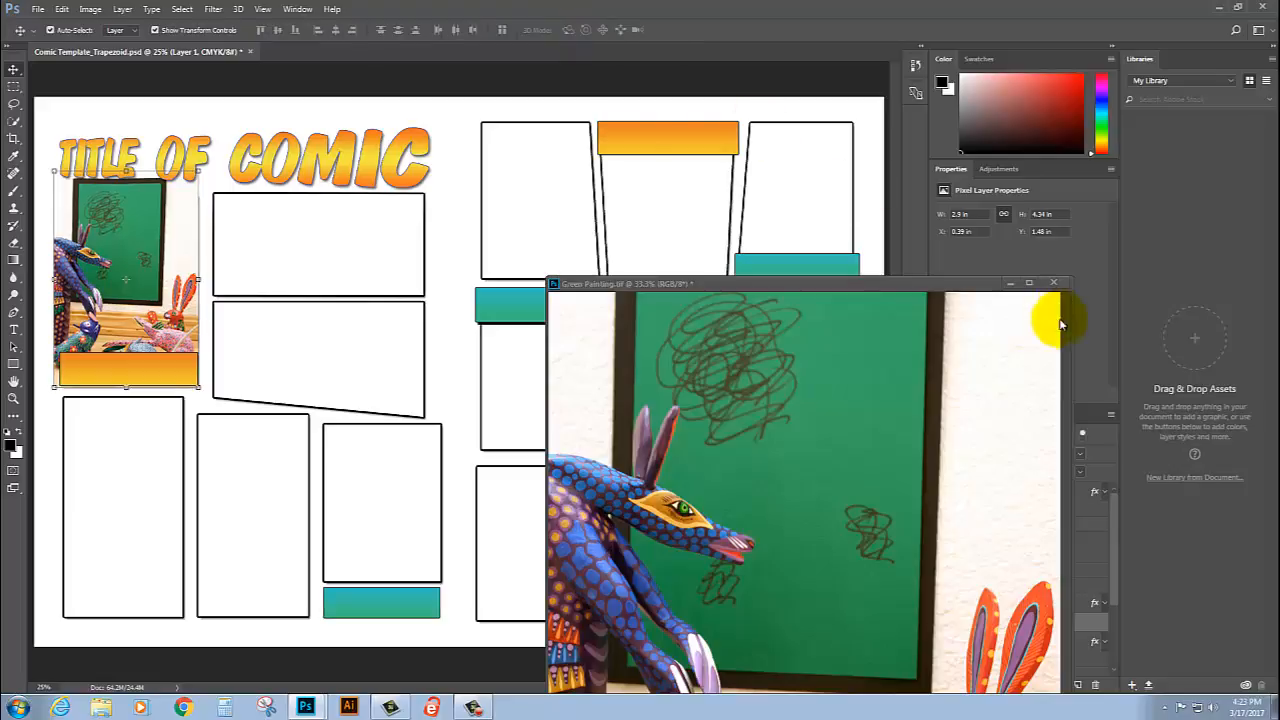
# Step: Dock the Green Painting.tif window back as a tab and, in the template, clip Layer 1 to the Image2 frame layer in LP_Image1
pyautogui.moveTo(860, 282)
pyautogui.mouseDown()
pyautogui.moveTo(797, 287)
pyautogui.moveTo(677, 206)
pyautogui.moveTo(654, 52)
pyautogui.mouseUp()
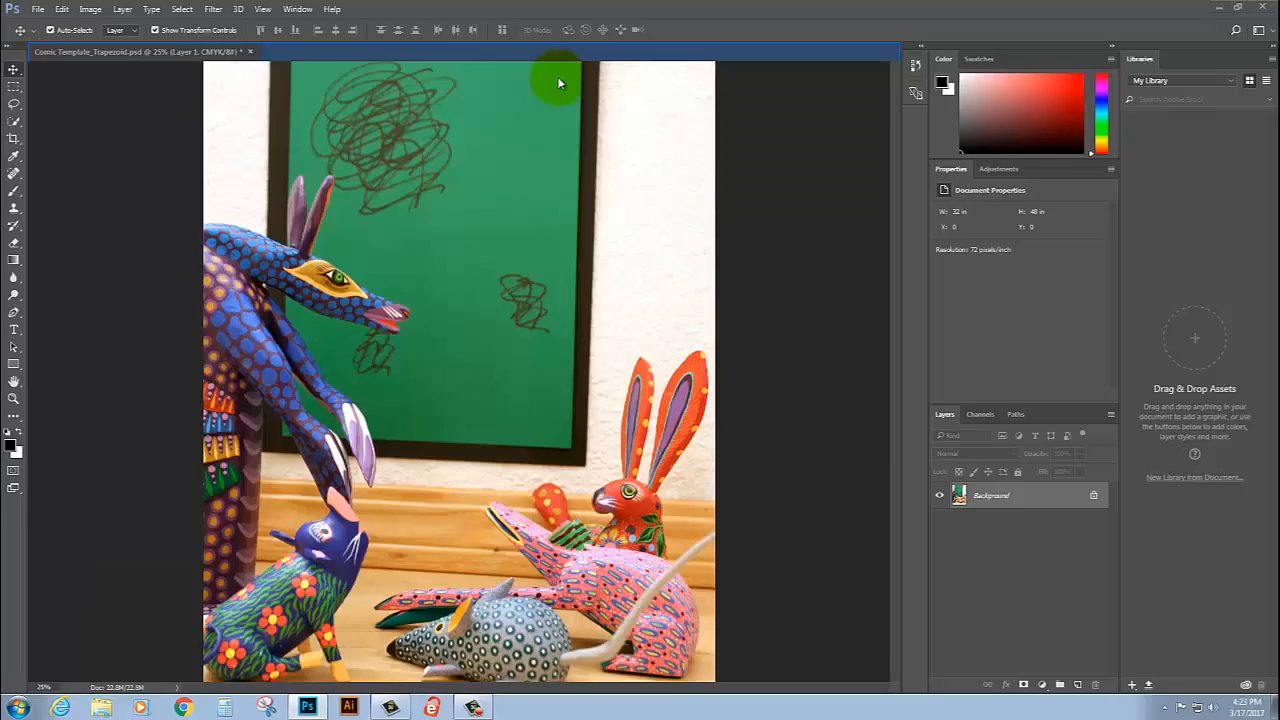
pyautogui.click(118, 52)
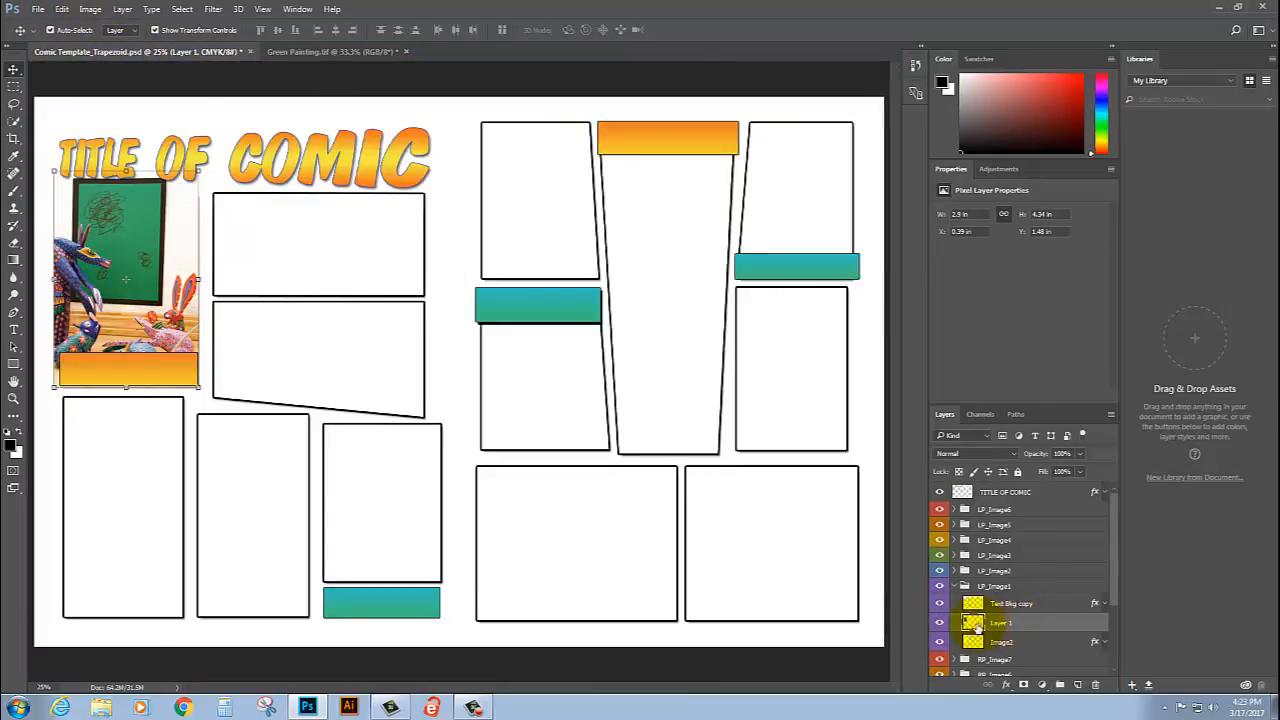
pyautogui.keyDown('alt'); pyautogui.click(1058, 627); pyautogui.keyUp('alt')
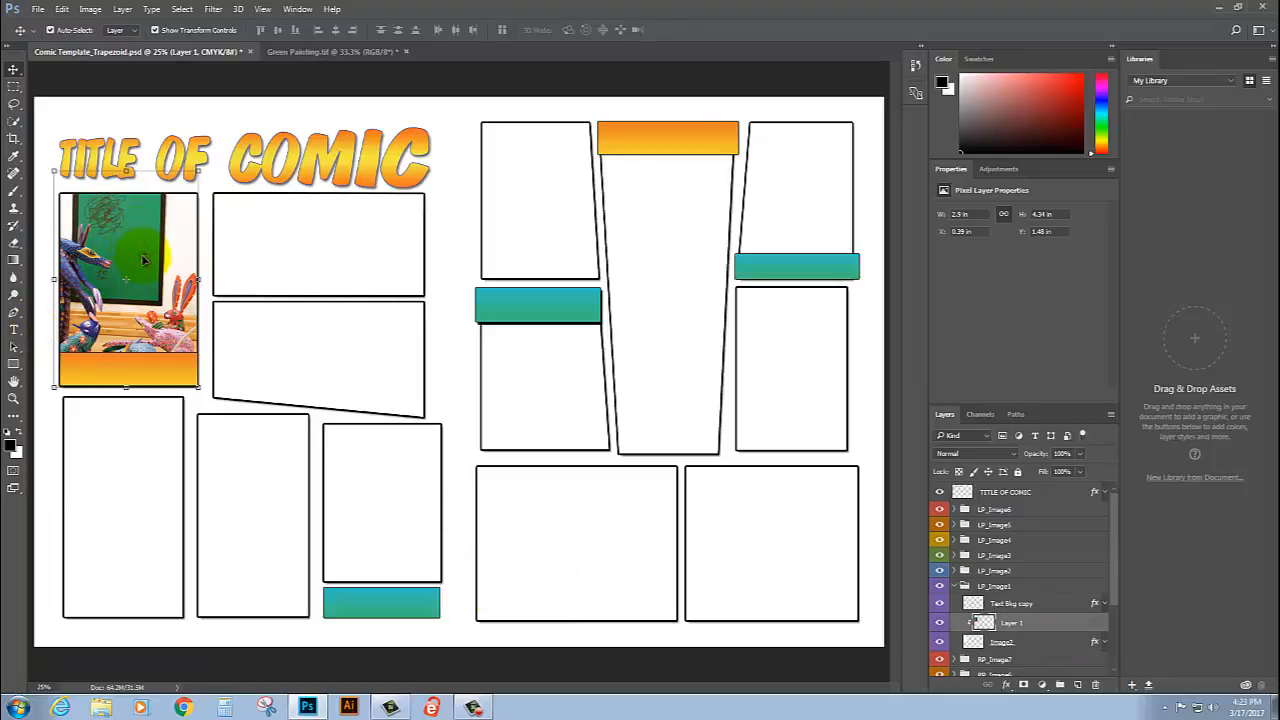
# Step: Reposition the clipped photo to about X 0.53 in, Y 1.14 in within its panel, then select the white page background
pyautogui.moveTo(154, 243)
pyautogui.mouseDown()
pyautogui.moveTo(157, 265)
pyautogui.moveTo(148, 225)
pyautogui.mouseUp()
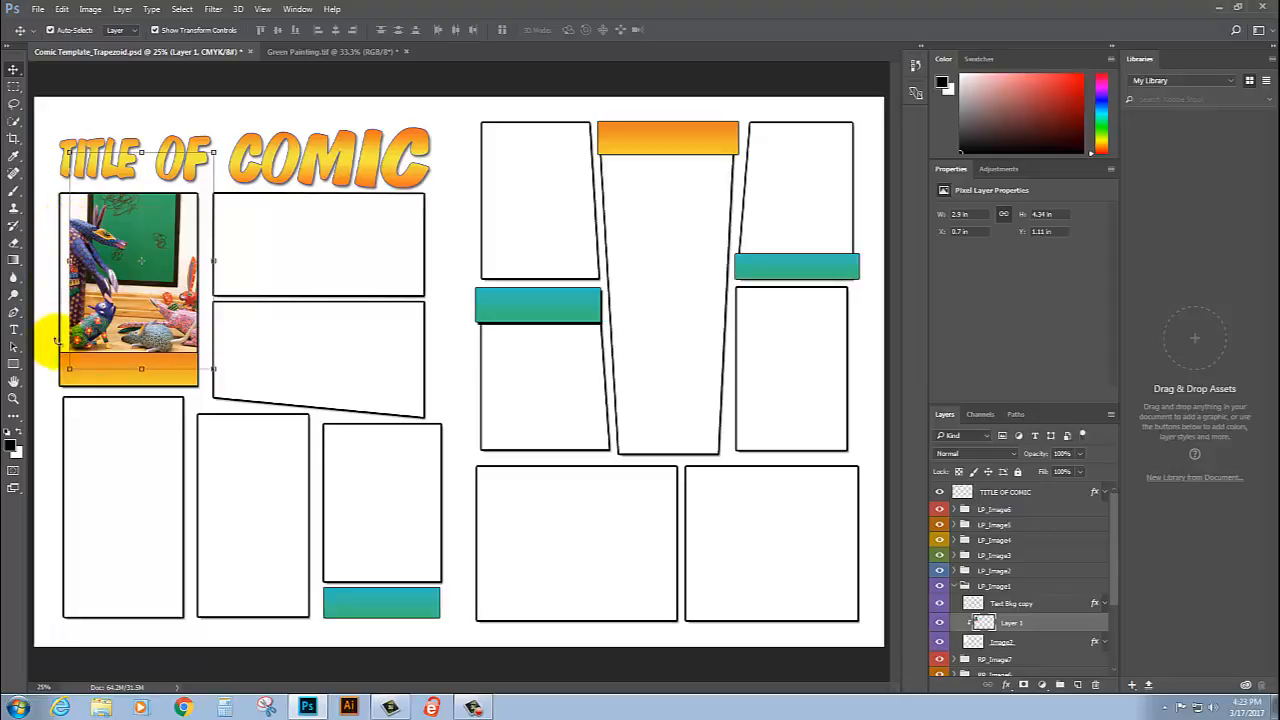
pyautogui.moveTo(141, 326); pyautogui.dragTo(132, 324)
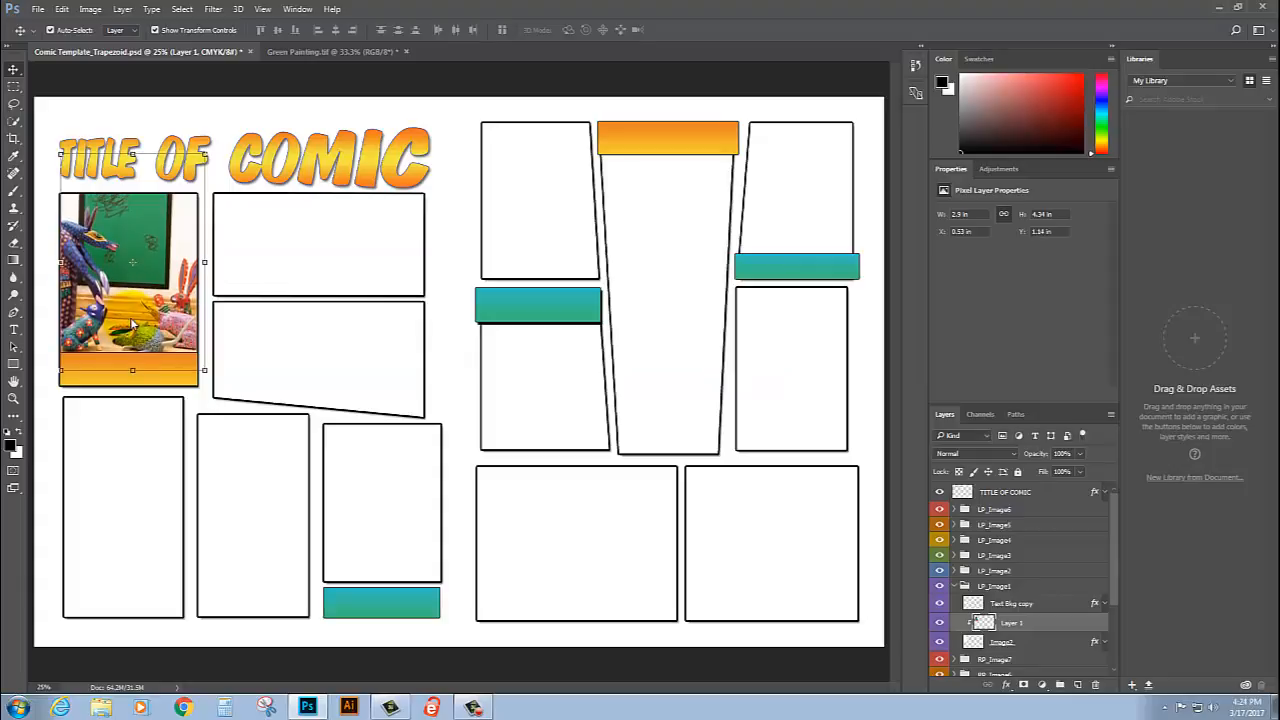
pyautogui.click(461, 125)
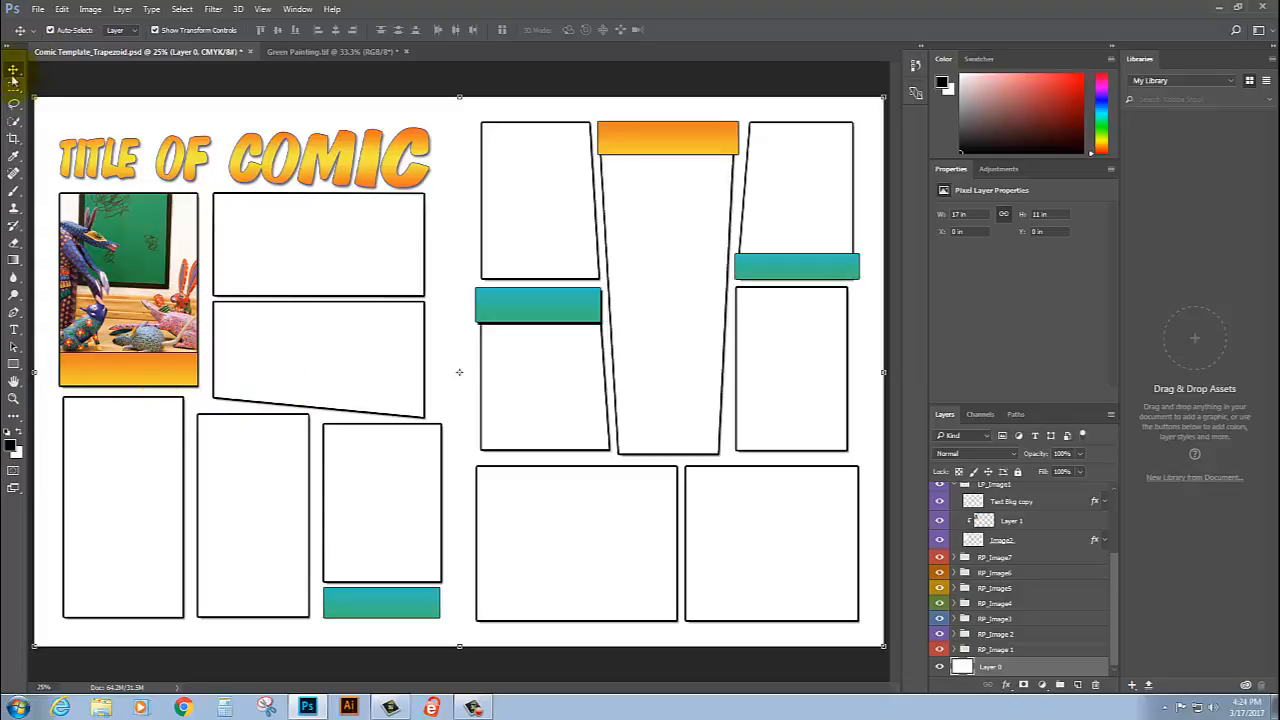
# Step: Set the Horizontal Type tool's font to Calibri for captioning the orange bar under the first left-page photo
pyautogui.click(13, 398)
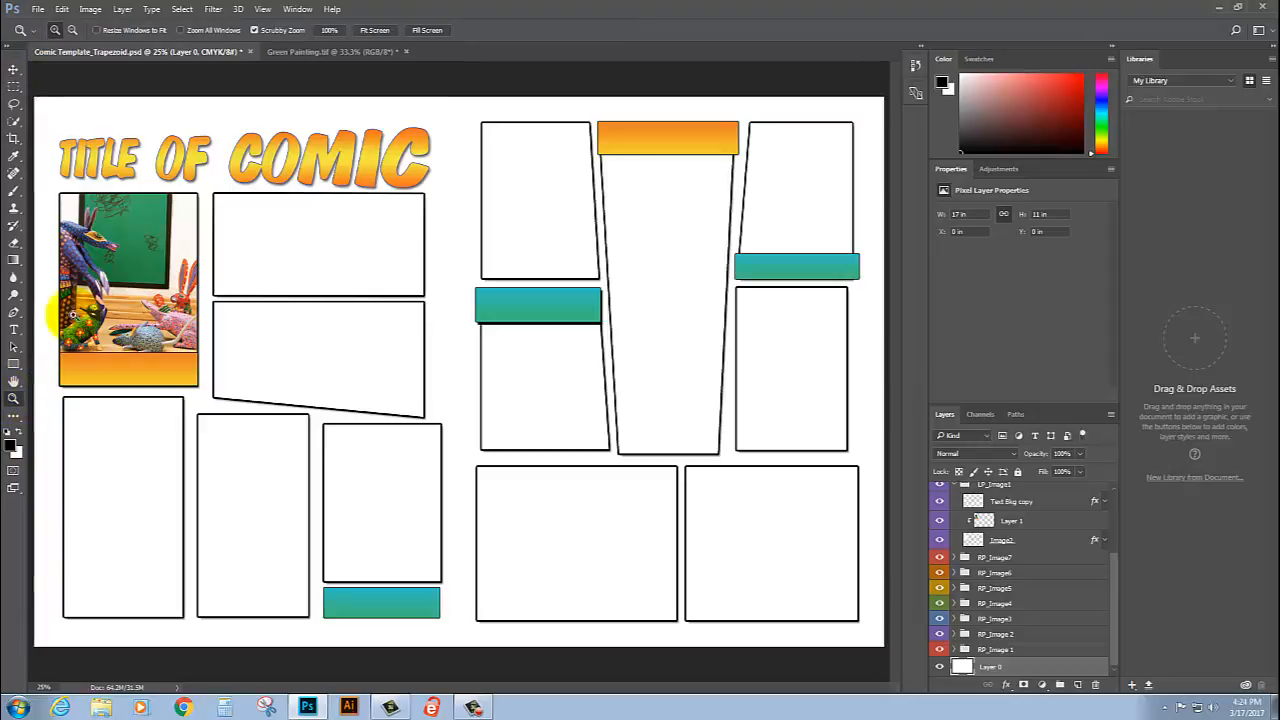
pyautogui.click(102, 360)
pyautogui.click(100, 340)
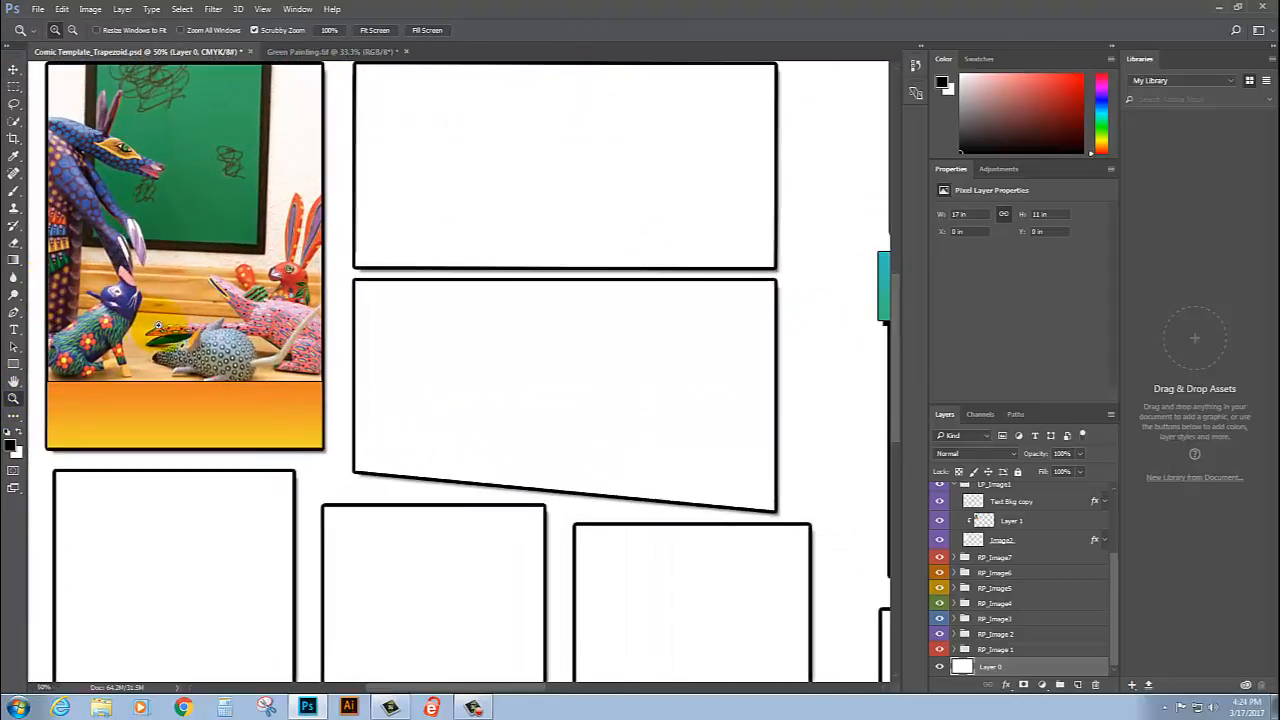
pyautogui.click(100, 340)
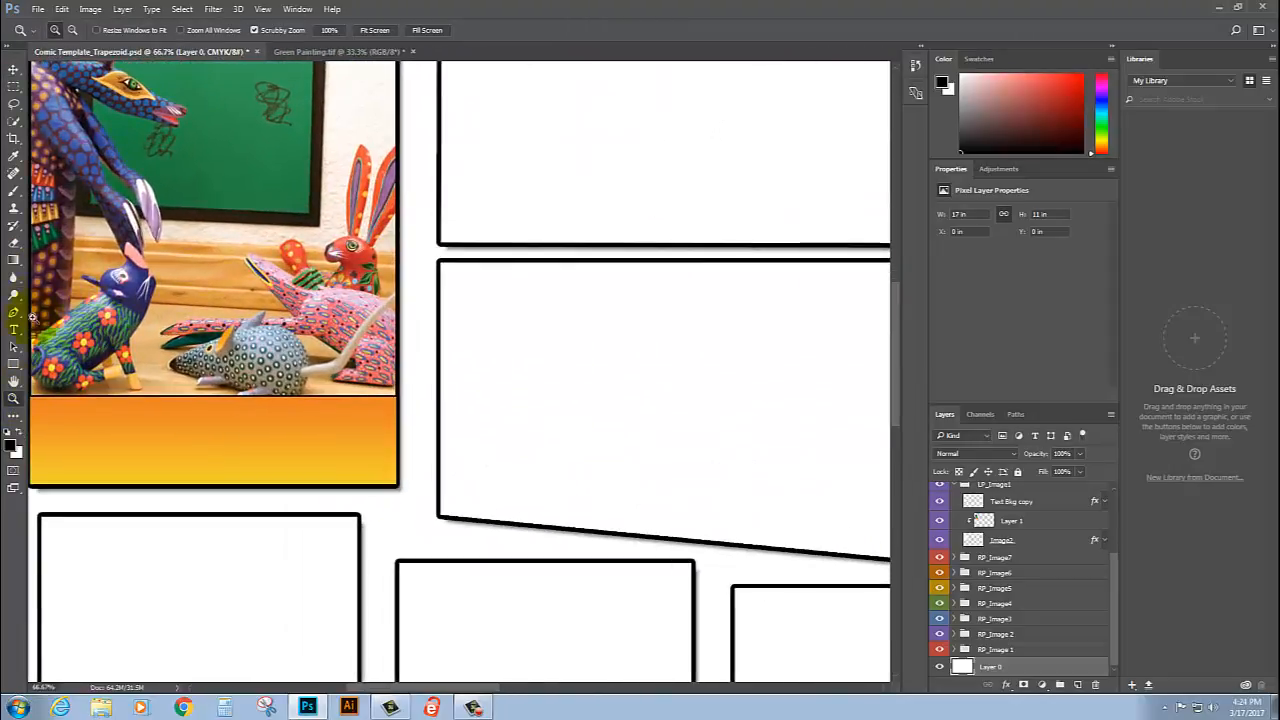
pyautogui.click(13, 329)
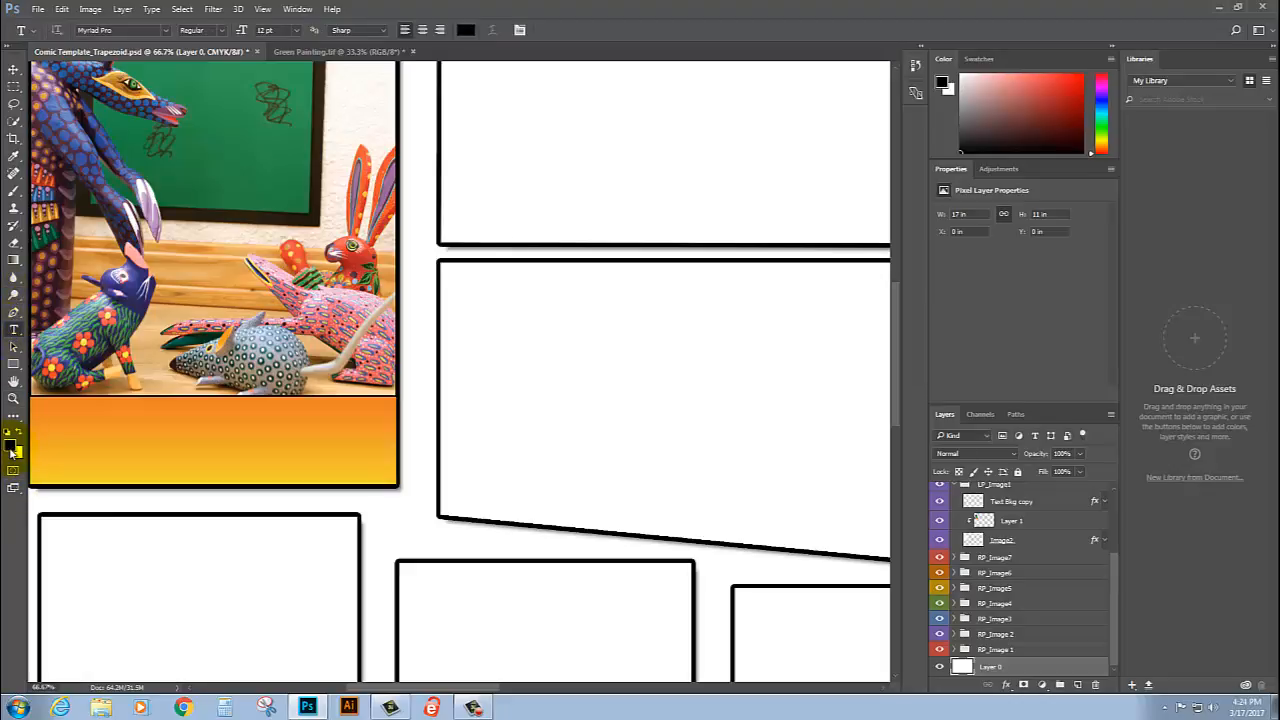
pyautogui.click(167, 31)
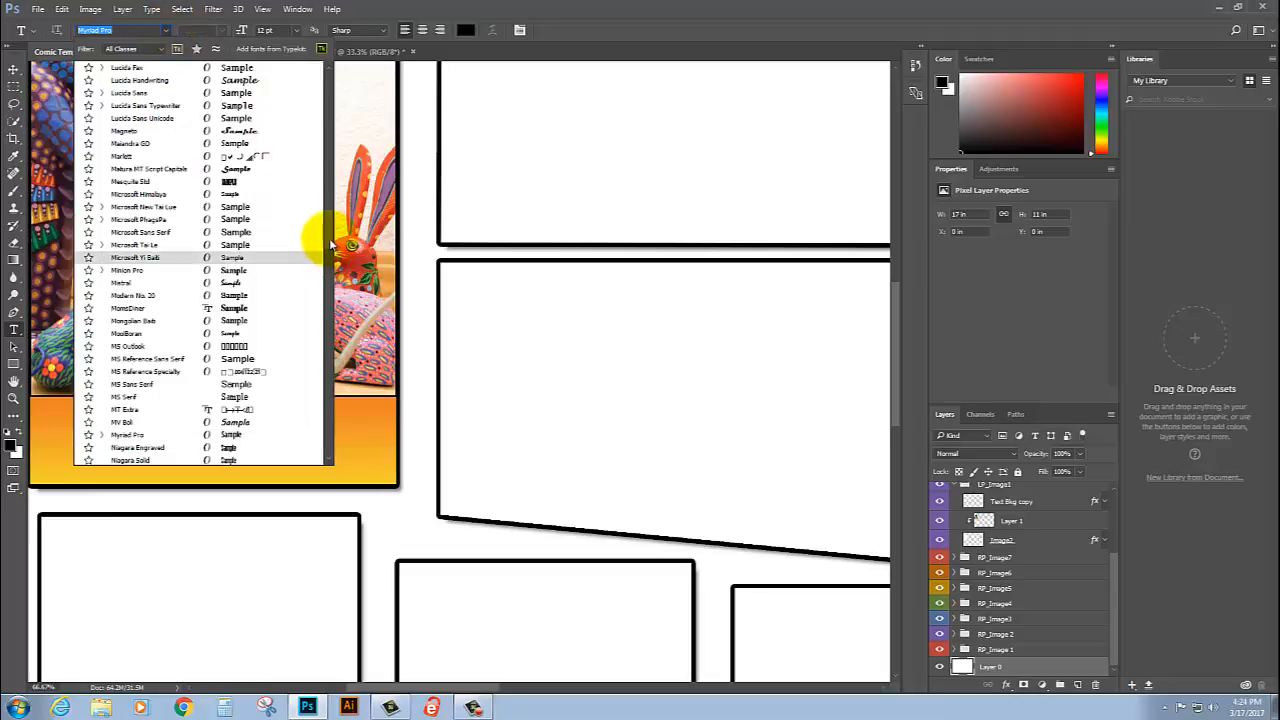
pyautogui.scroll(15, 320, 220)
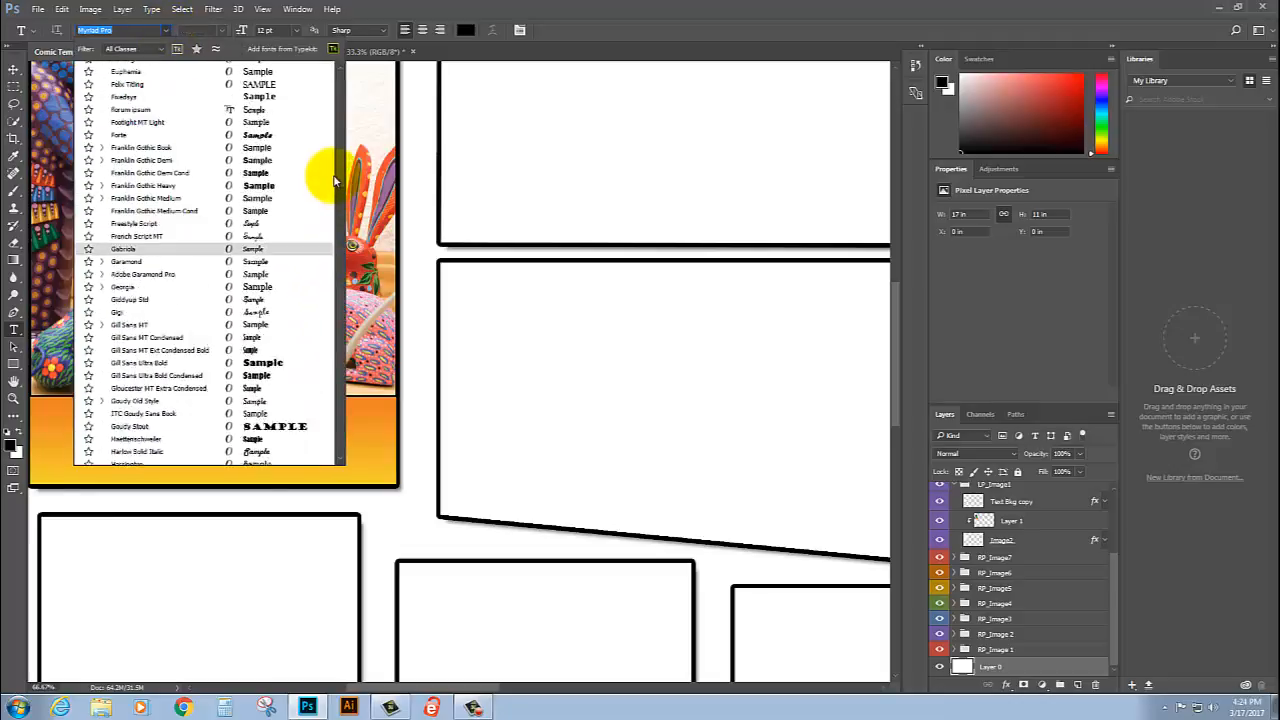
pyautogui.scroll(10, 334, 182)
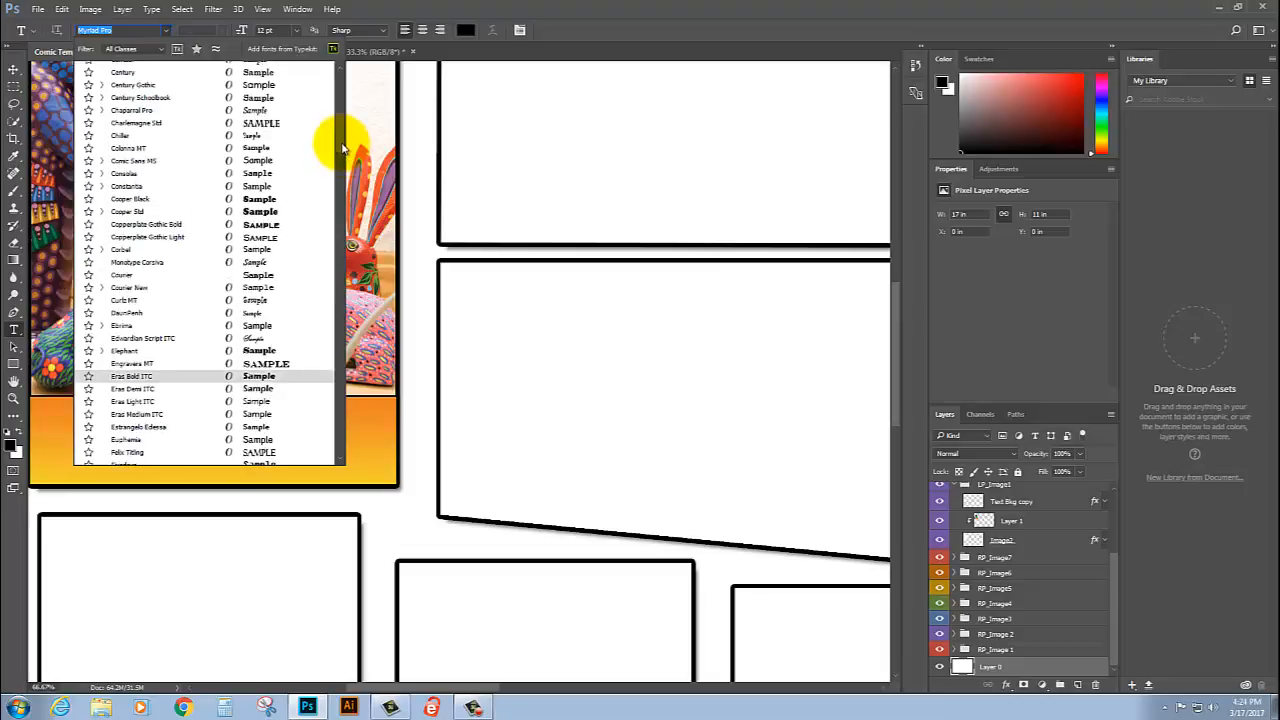
pyautogui.scroll(10, 342, 148)
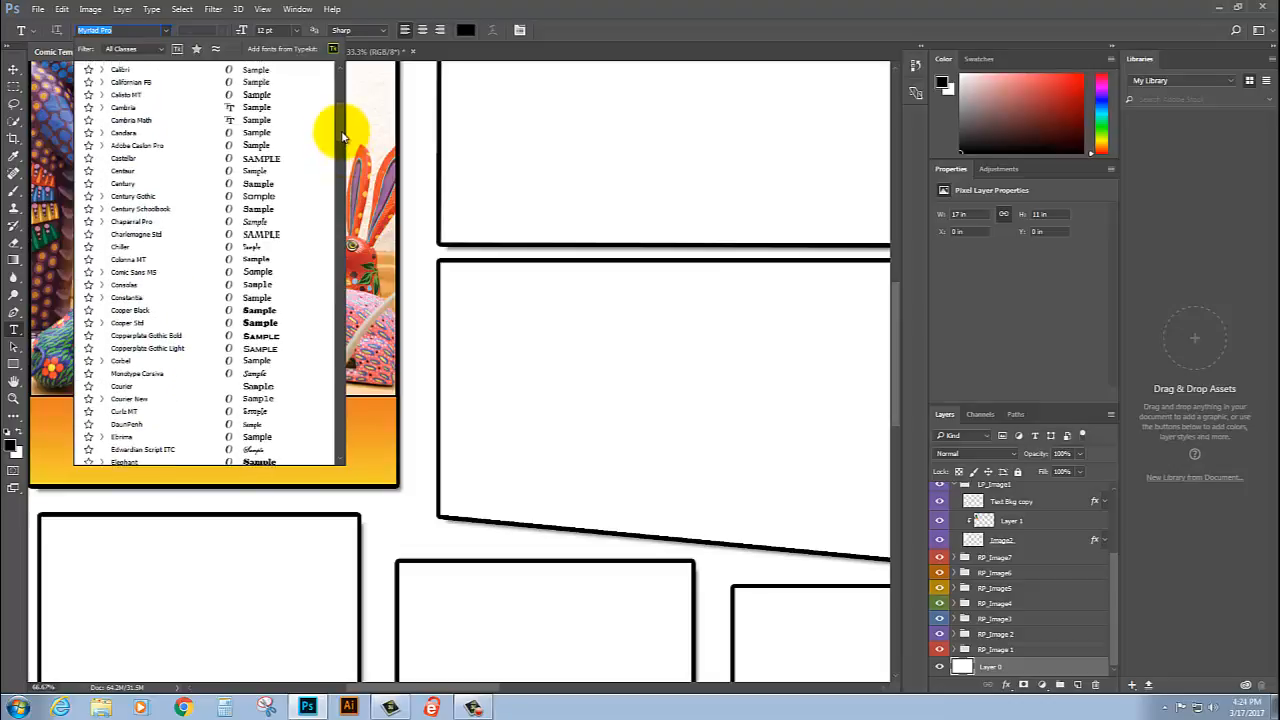
pyautogui.scroll(1, 342, 135)
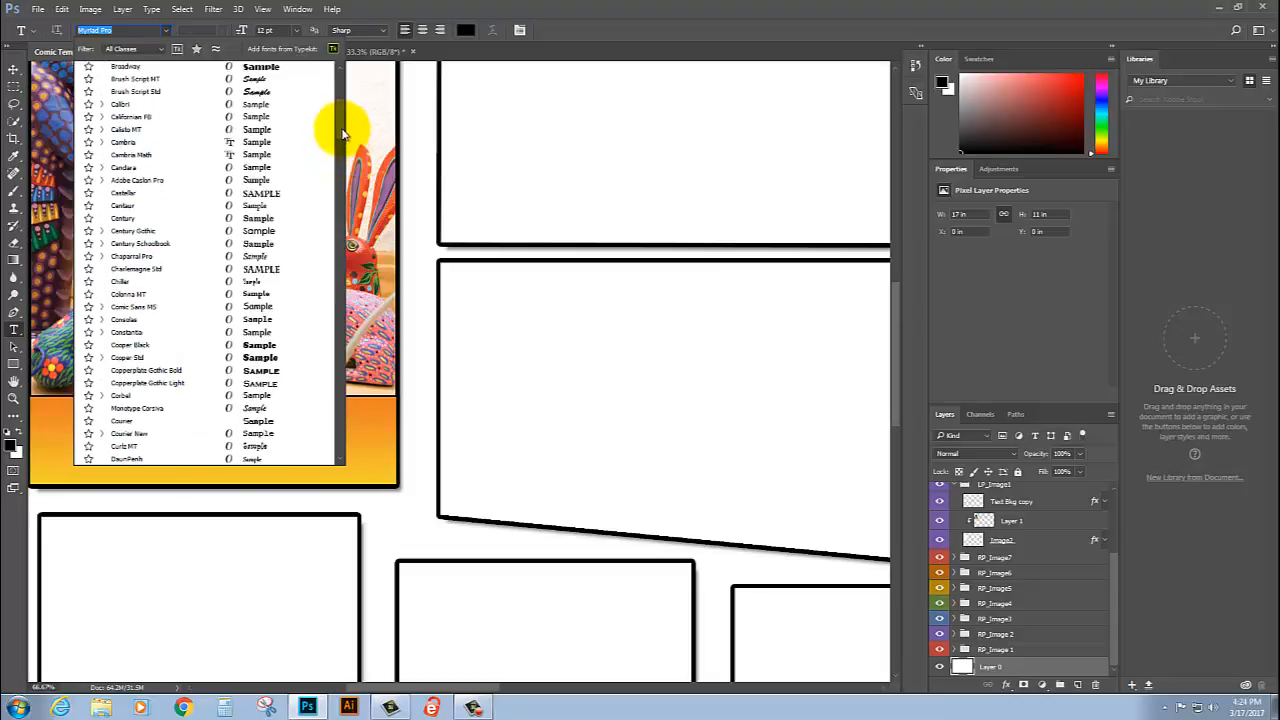
pyautogui.click(120, 105)
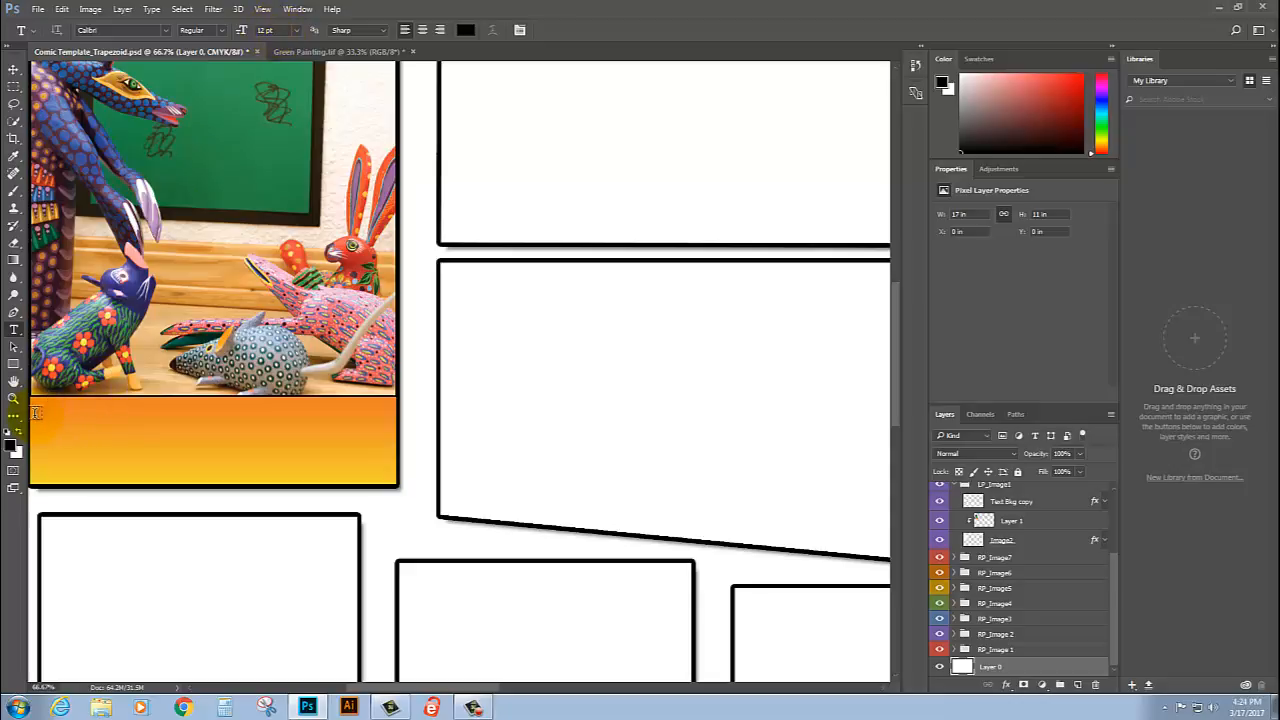
# Step: Create a text box about 2.6 in wide and 0.51 in high inside the orange caption bar, containing "The"
pyautogui.moveTo(43, 410); pyautogui.dragTo(388, 476)
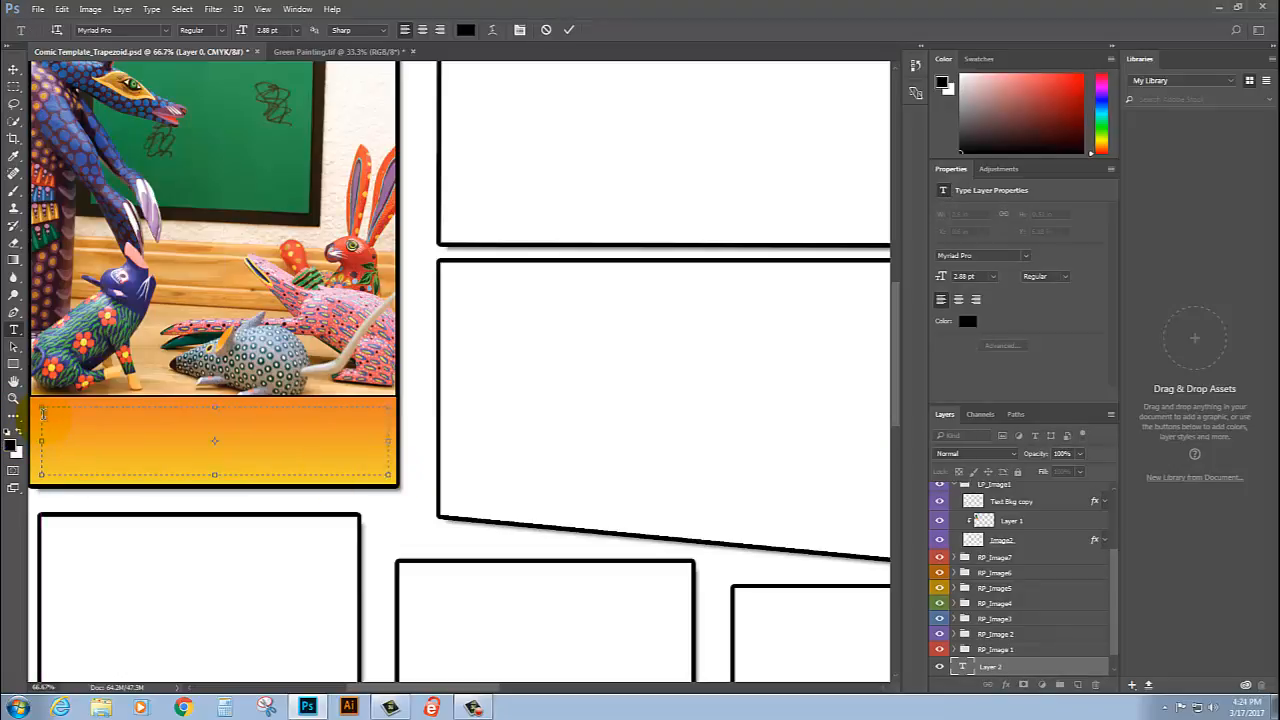
pyautogui.click(388, 420)
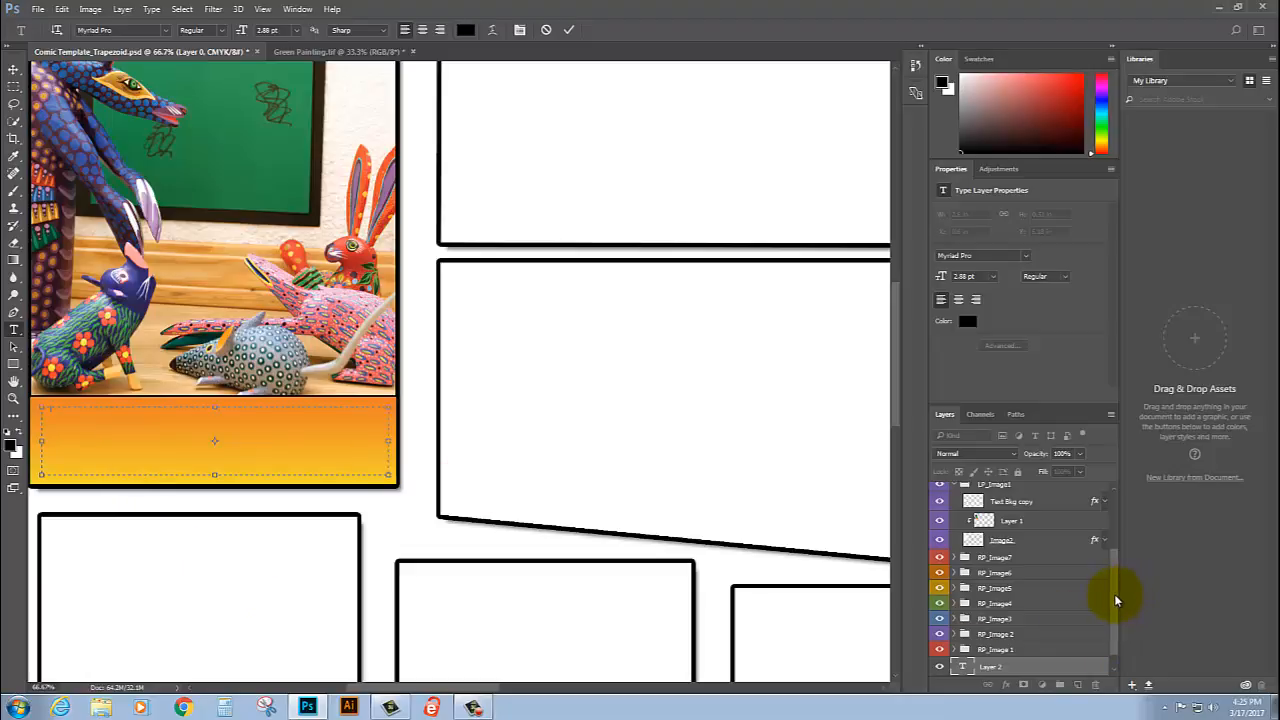
pyautogui.scroll(-1, 1116, 600)
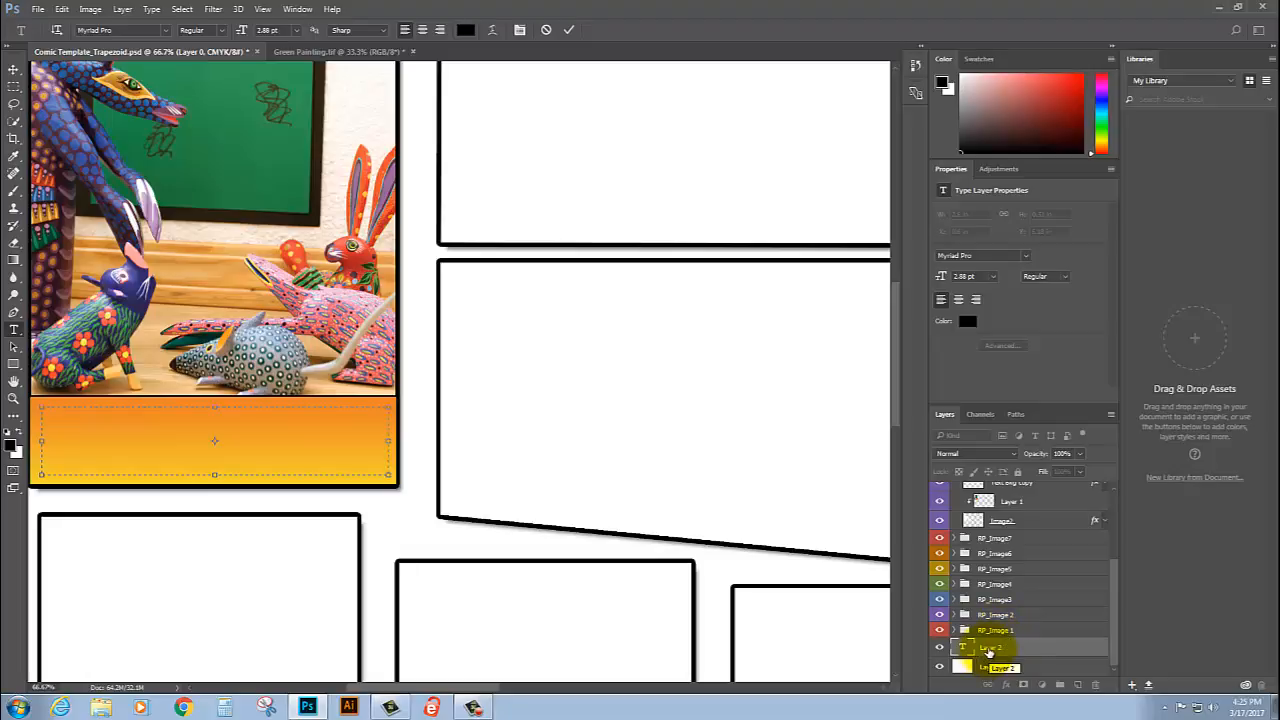
pyautogui.click(1000, 648)
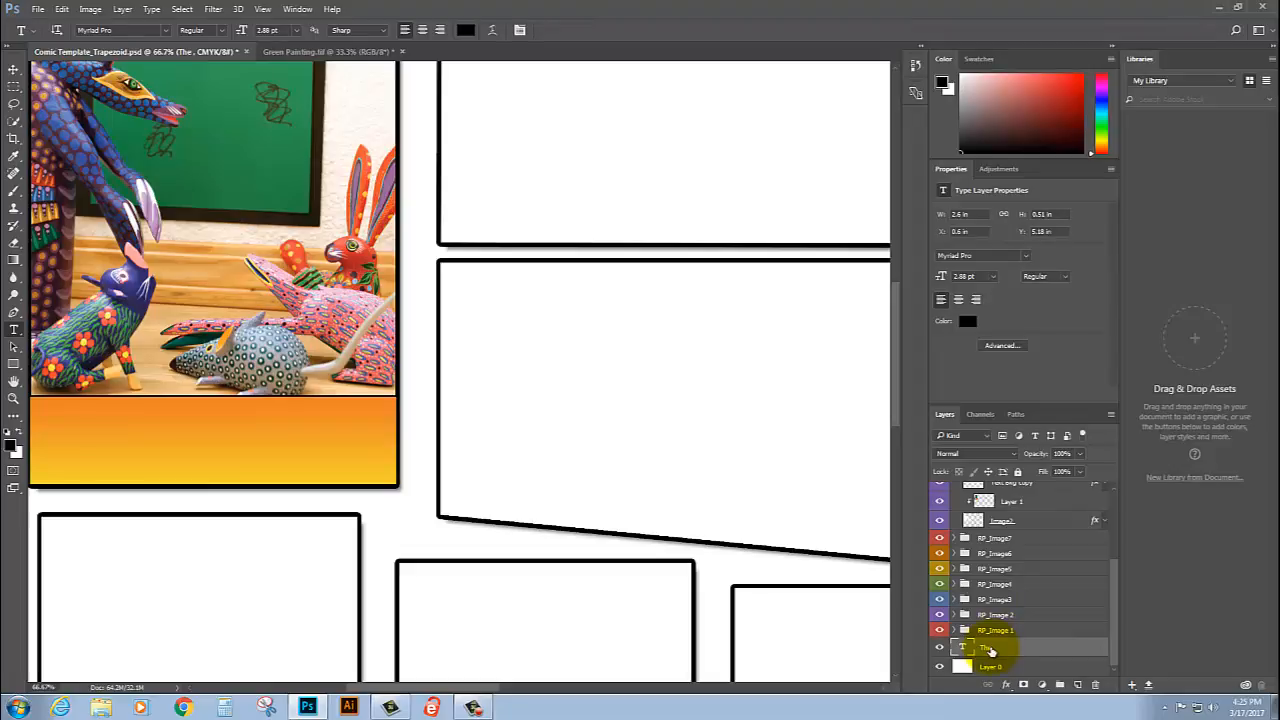
# Step: Move the caption text layer into the LP_Image1 group, directly above Text Bkg copy
pyautogui.moveTo(991, 651); pyautogui.dragTo(1006, 491)
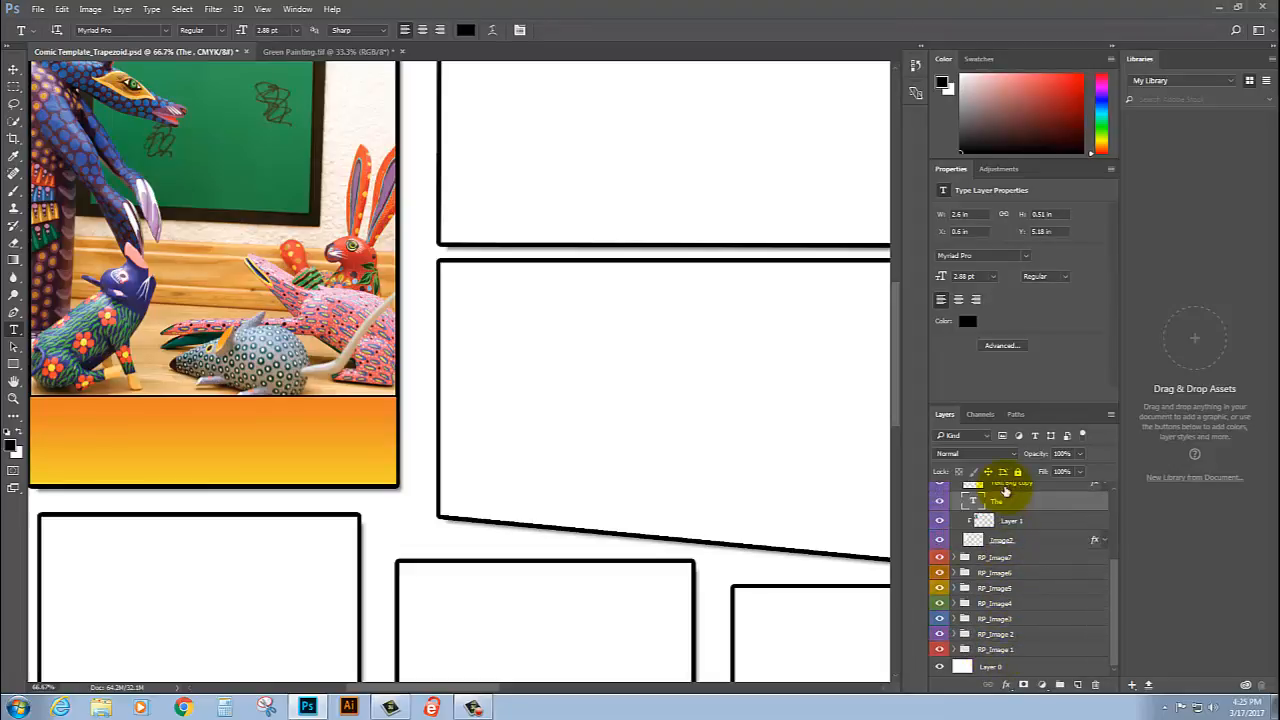
pyautogui.scroll(2, 1108, 557)
pyautogui.moveTo(1036, 543); pyautogui.dragTo(1036, 515)
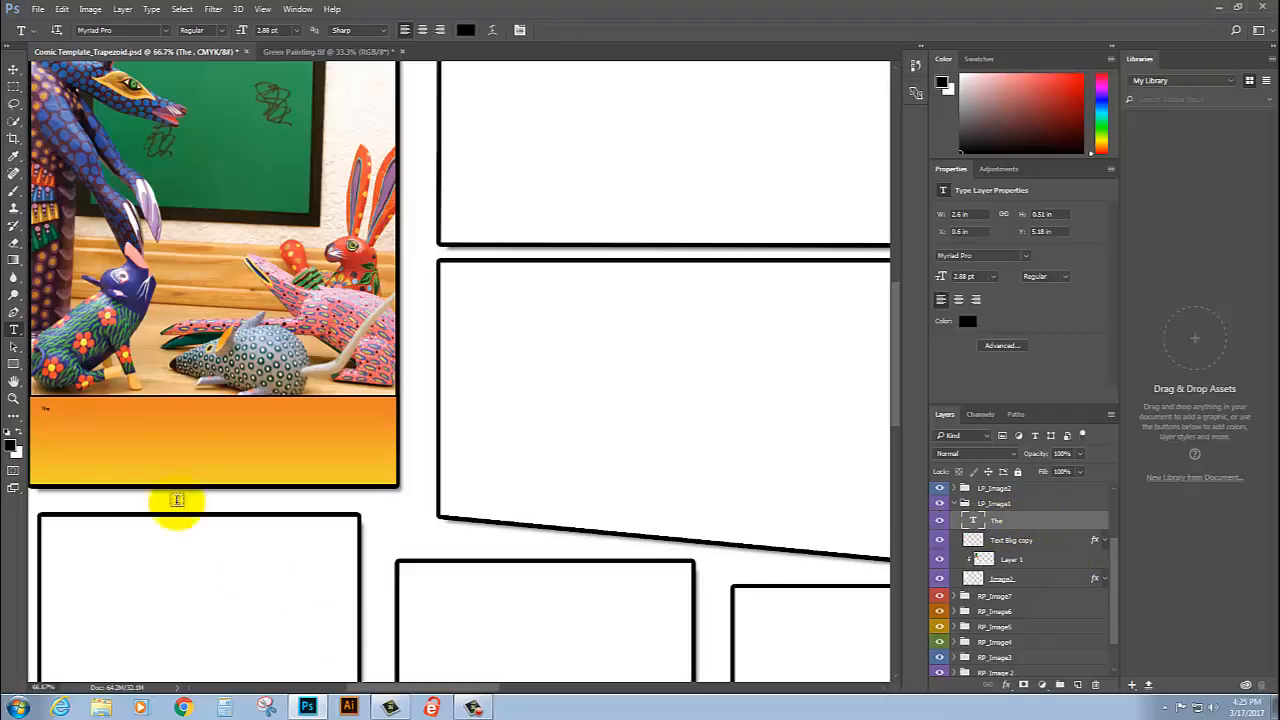
# Step: Set the size of the caption word "The" to 12 pt
pyautogui.click(43, 407)
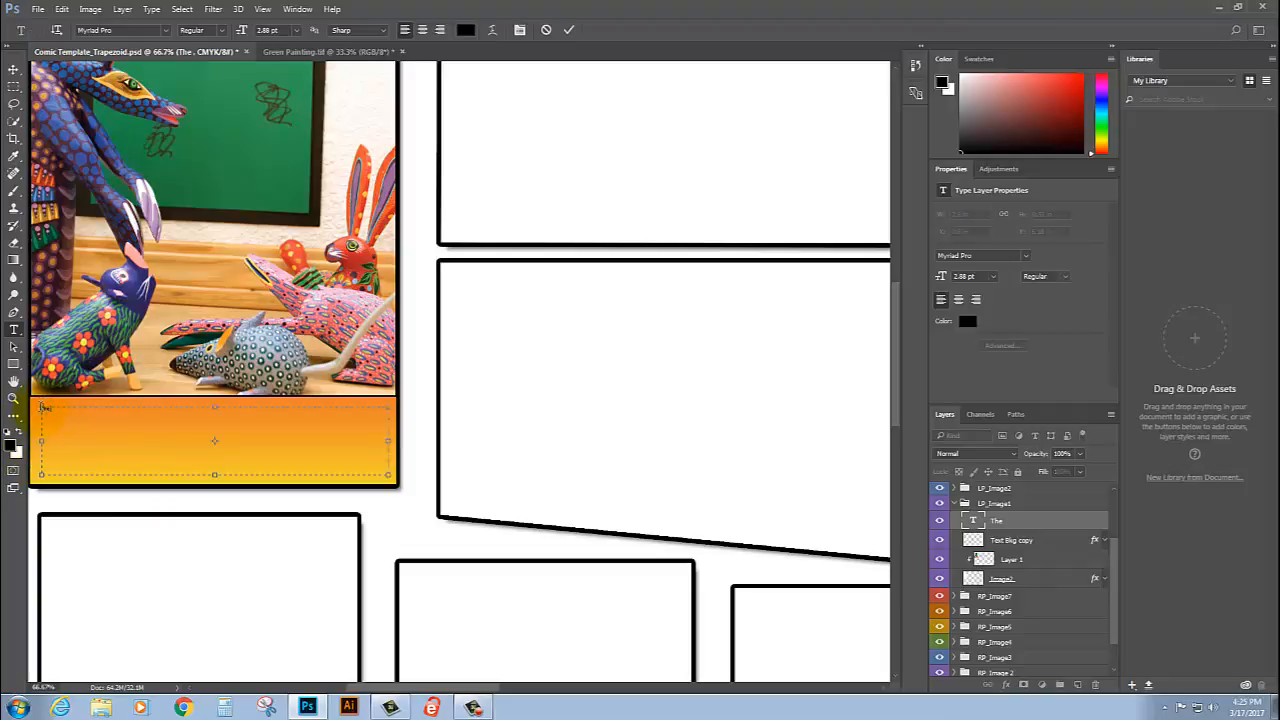
pyautogui.doubleClick(43, 407)
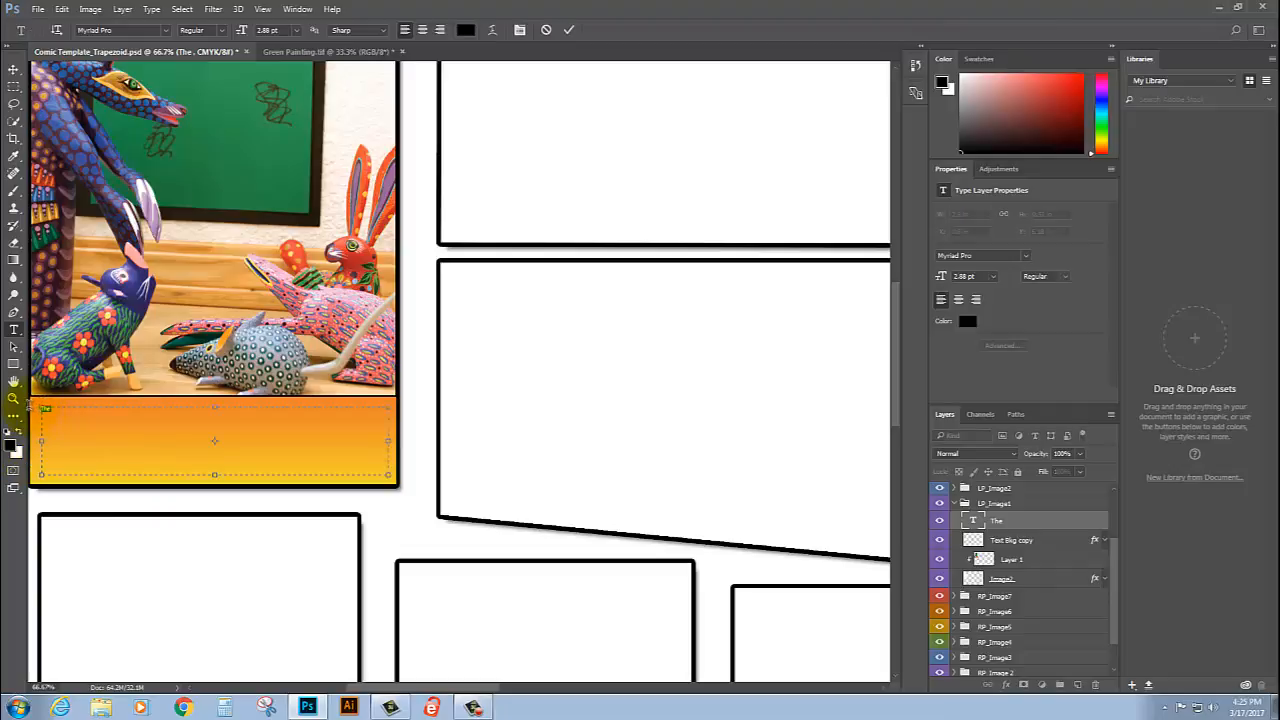
pyautogui.click(298, 31)
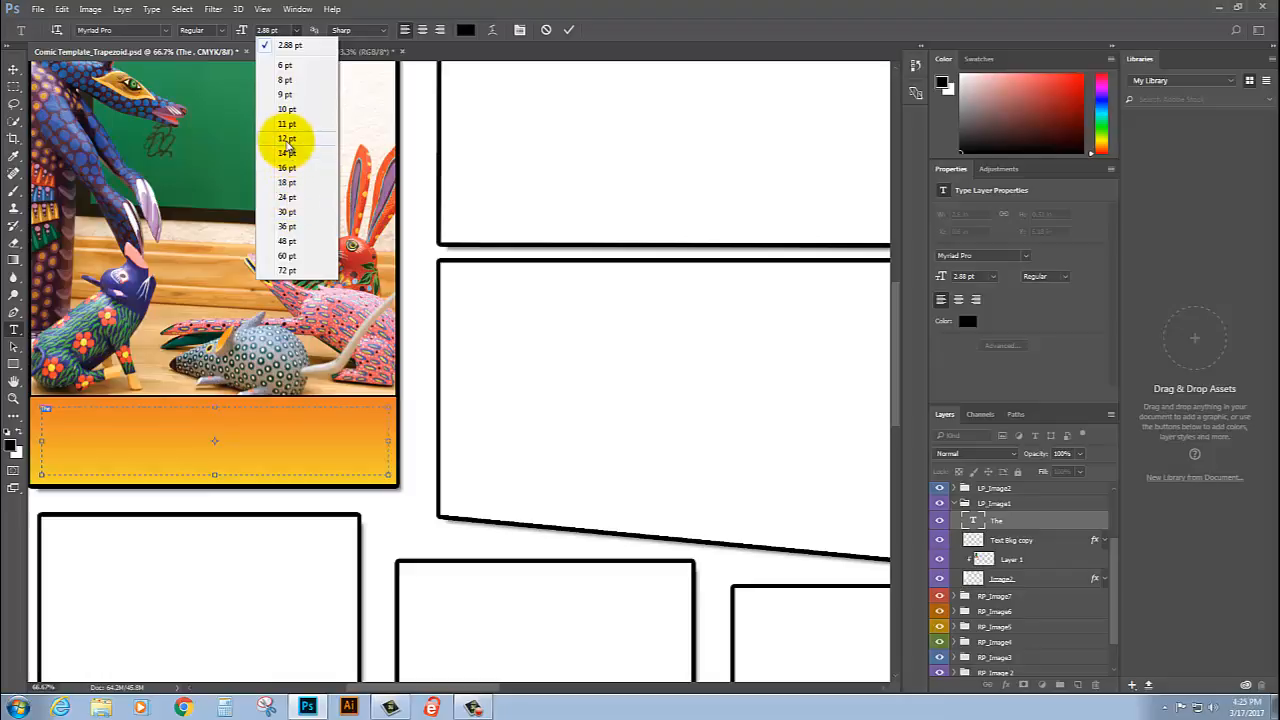
pyautogui.click(287, 141)
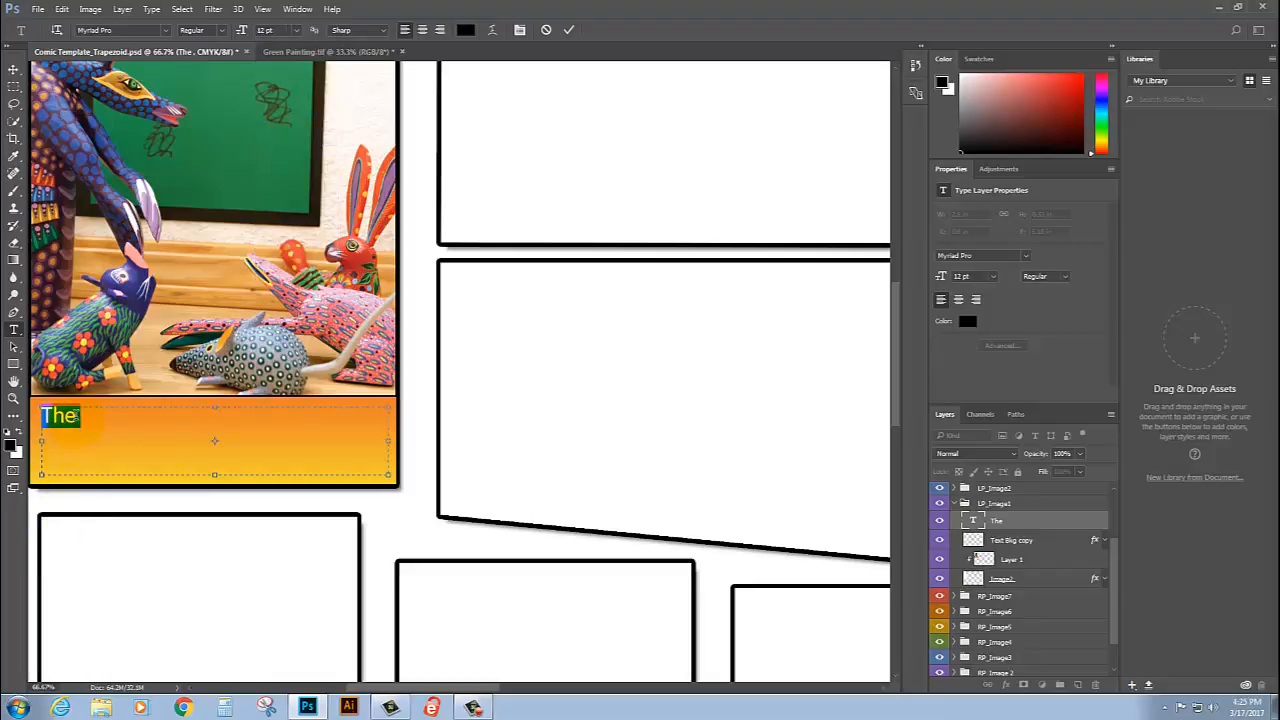
# Step: Extend the caption to read "The class walked into the museum to look at the artwork"
pyautogui.click(72, 415)
pyautogui.write('cla')
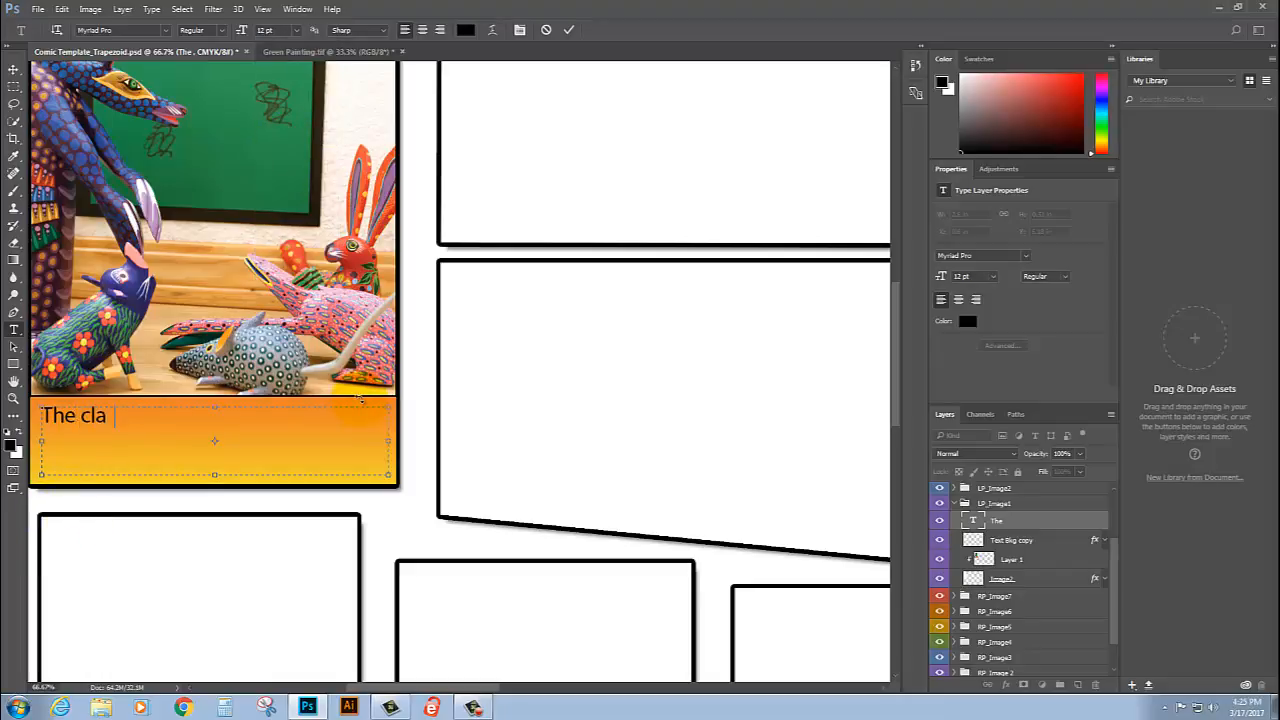
pyautogui.write('ss walked into the')
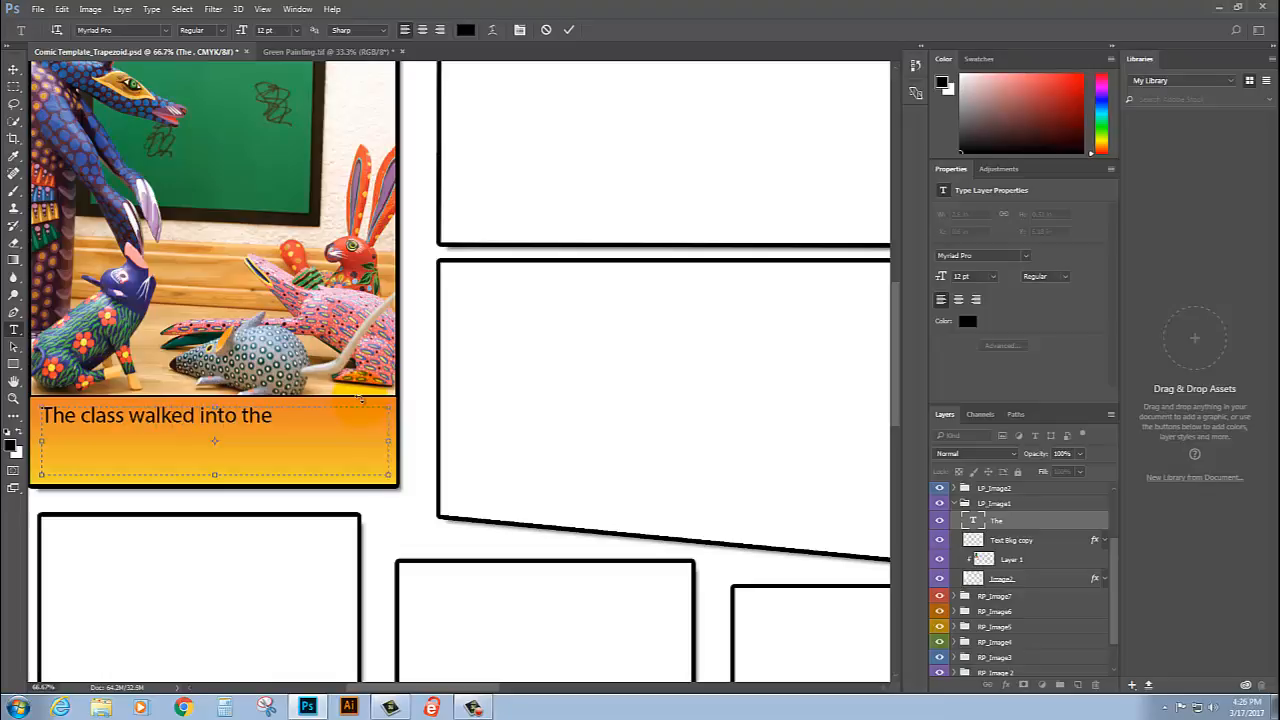
pyautogui.write(' museum to')
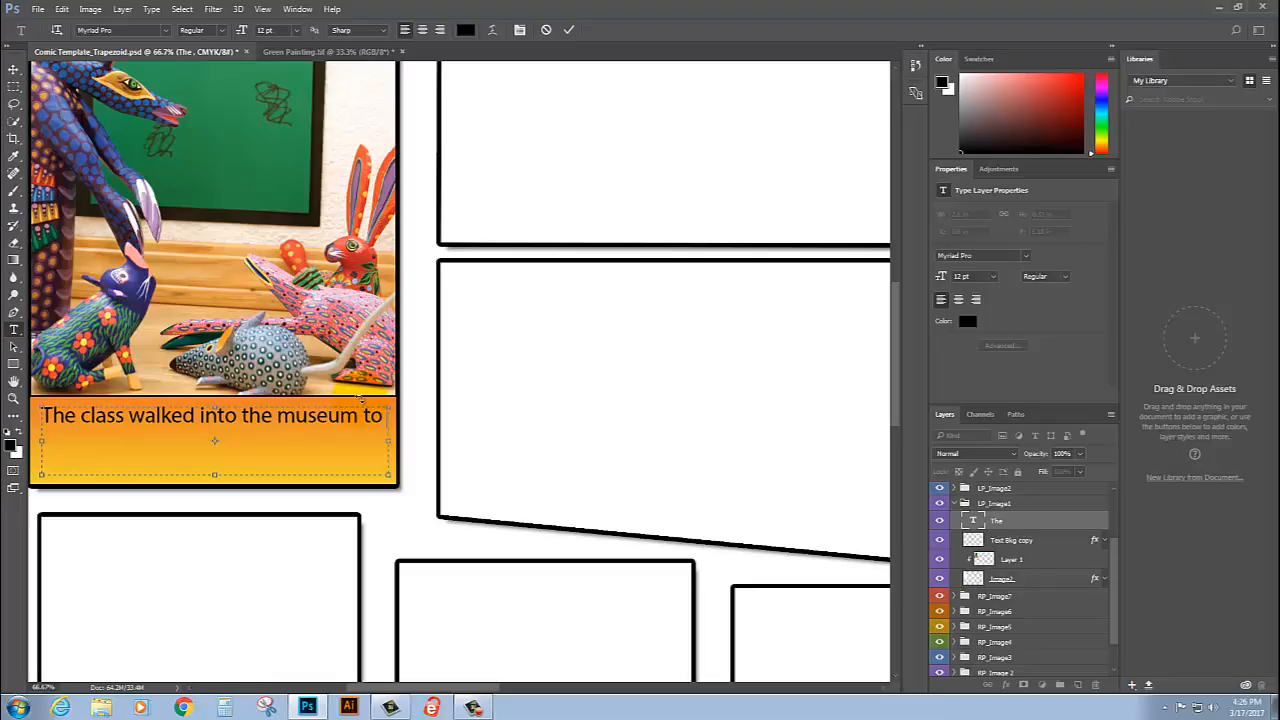
pyautogui.write(' look at the artwork')
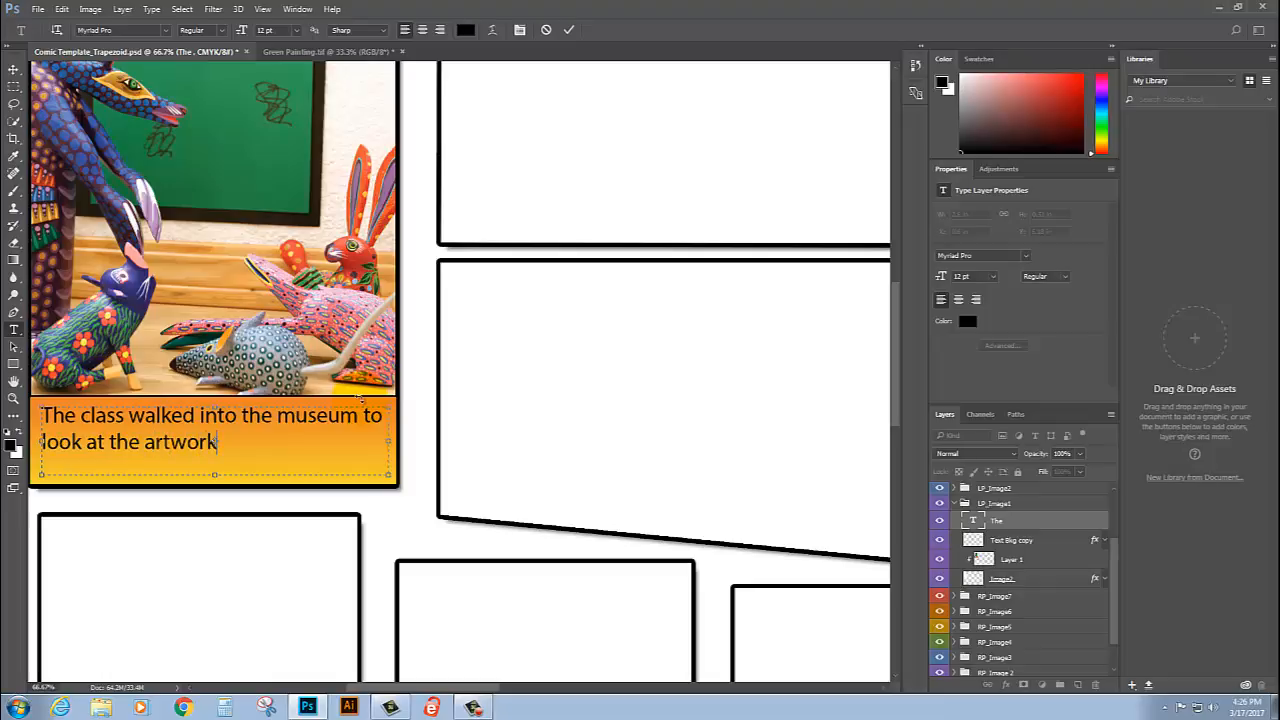
pyautogui.write('! ahskdf')
# Step: Continue the caption after "artwork" with "! ahskdf the students stoood"
pyautogui.write('the stude')
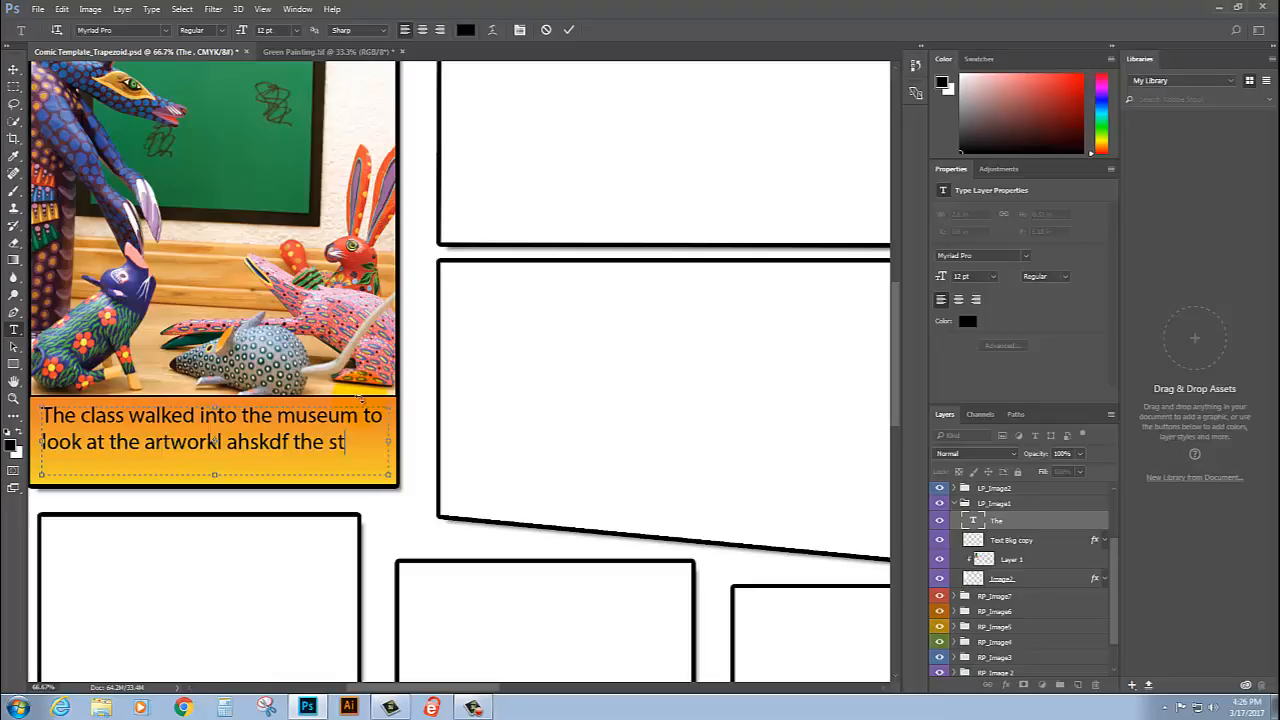
pyautogui.press('BackSpace')
pyautogui.press('BackSpace')
pyautogui.press('BackSpace')
pyautogui.press('BackSpace')
pyautogui.press('BackSpace')
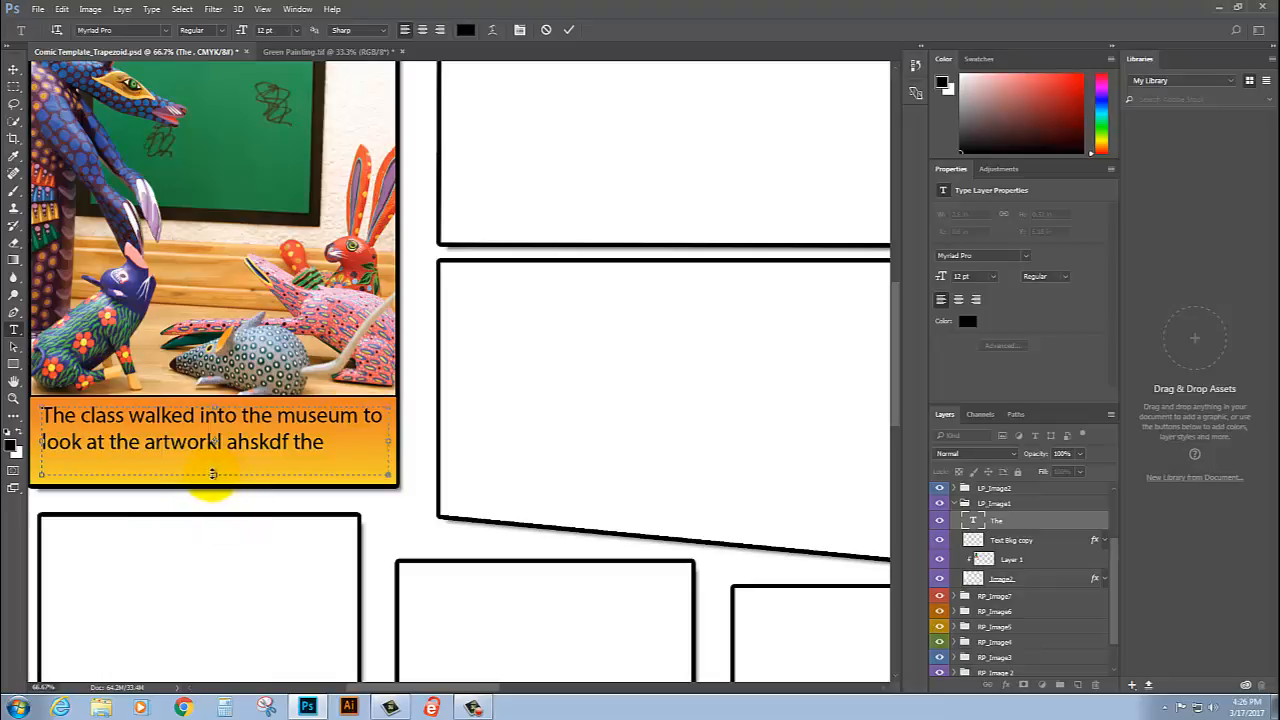
# Step: Enlarge the caption's text box to about 0.58 in high, correct "stoood" to "stood" and commit the text
pyautogui.moveTo(214, 474); pyautogui.dragTo(214, 483)
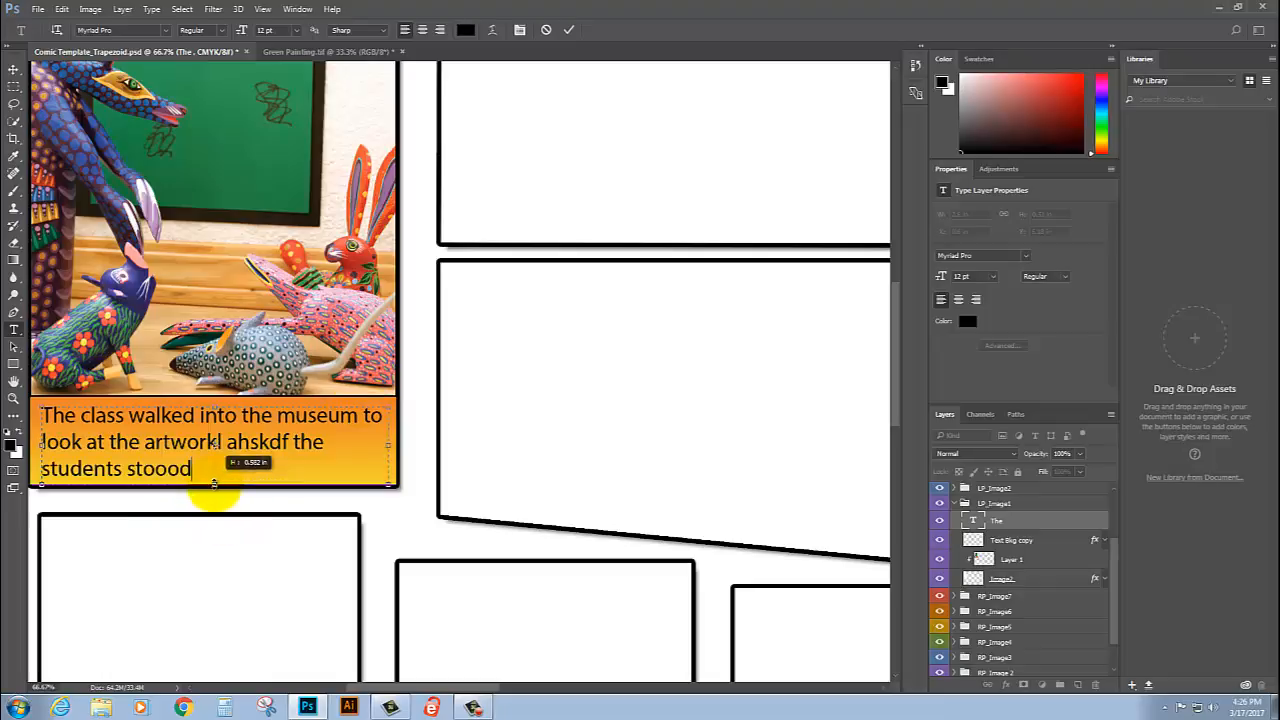
pyautogui.click(181, 469)
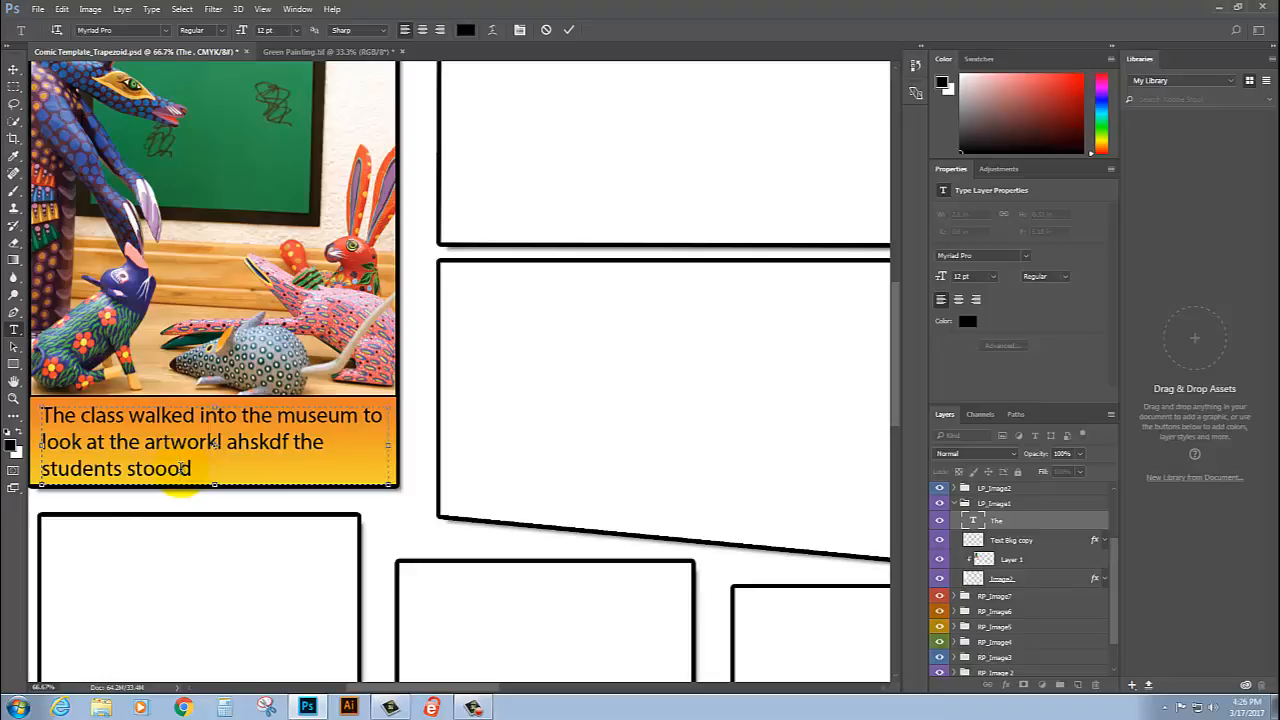
pyautogui.press('BackSpace')
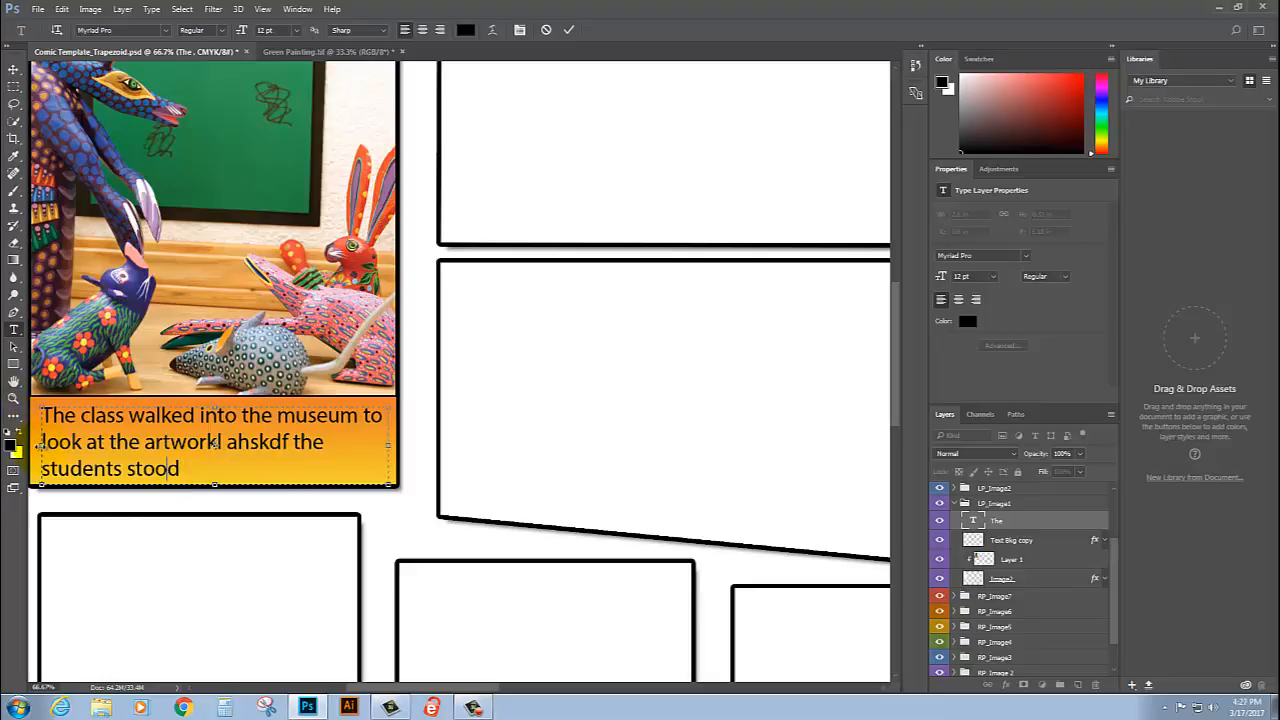
pyautogui.moveTo(40, 445); pyautogui.dragTo(40, 445)
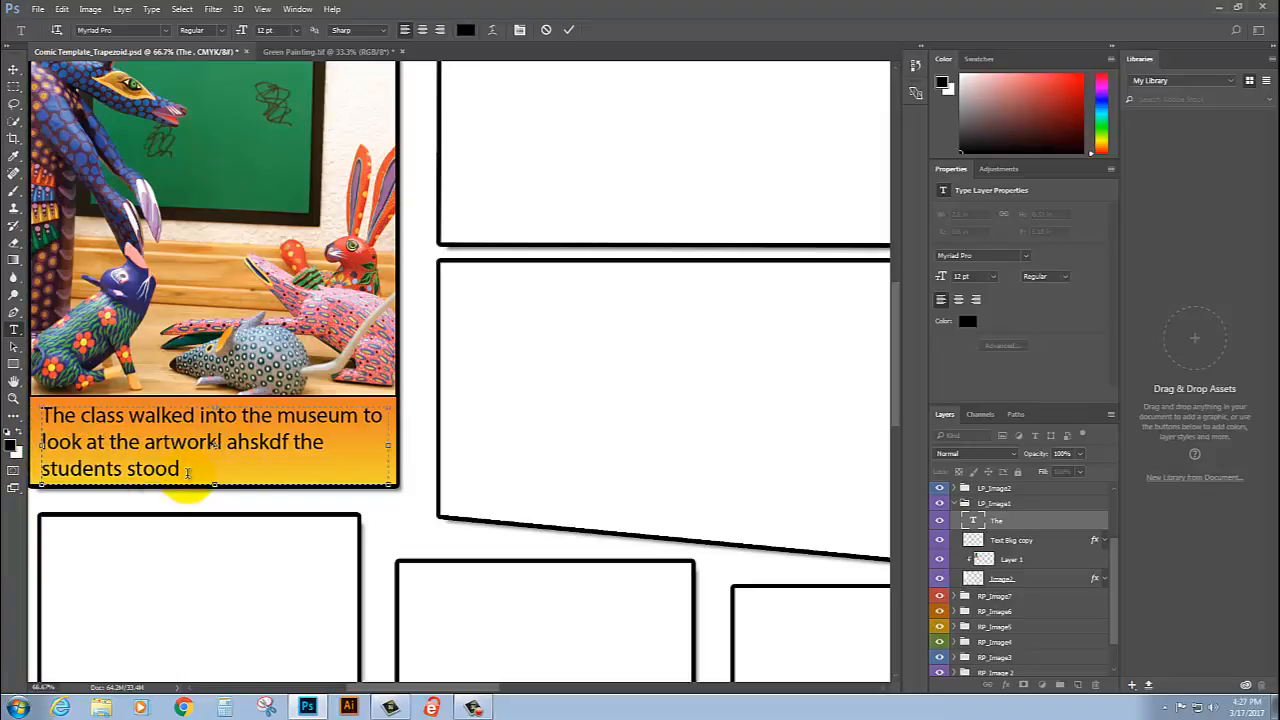
pyautogui.click(570, 32)
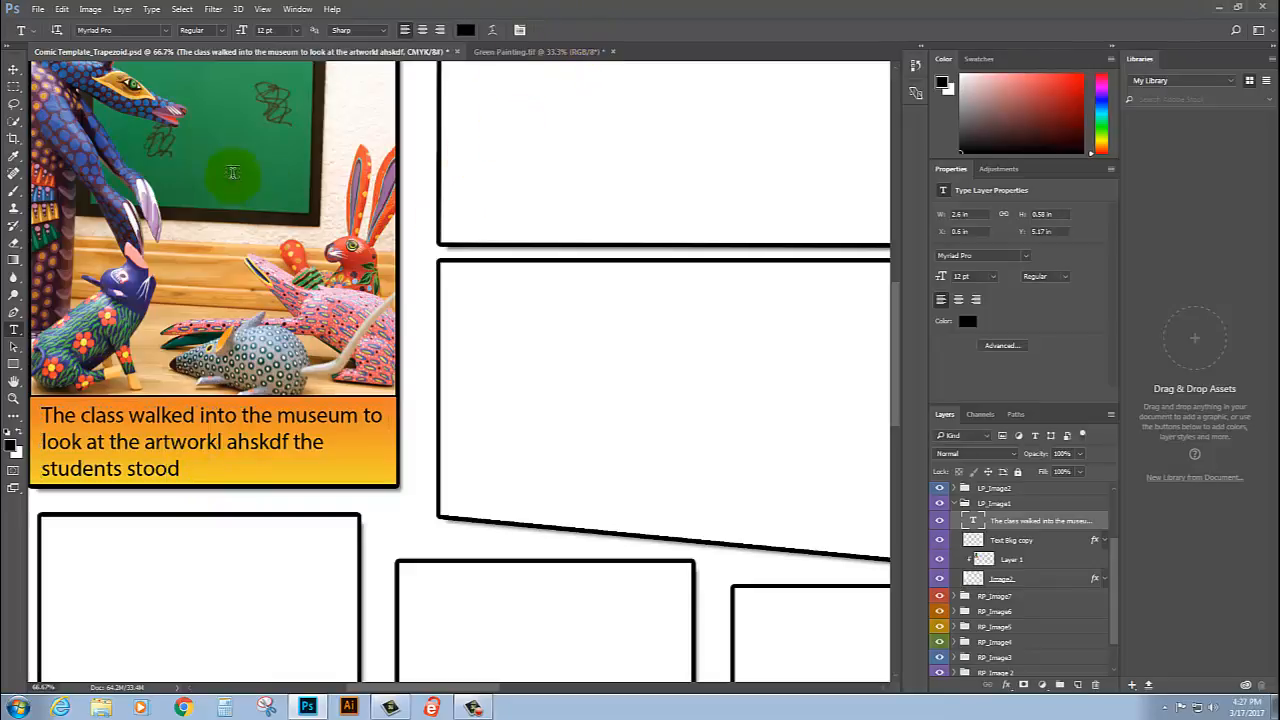
# Step: Make white the foreground color and open the shape choices of the Custom Shape tool
pyautogui.moveTo(253, 178); pyautogui.dragTo(306, 309)
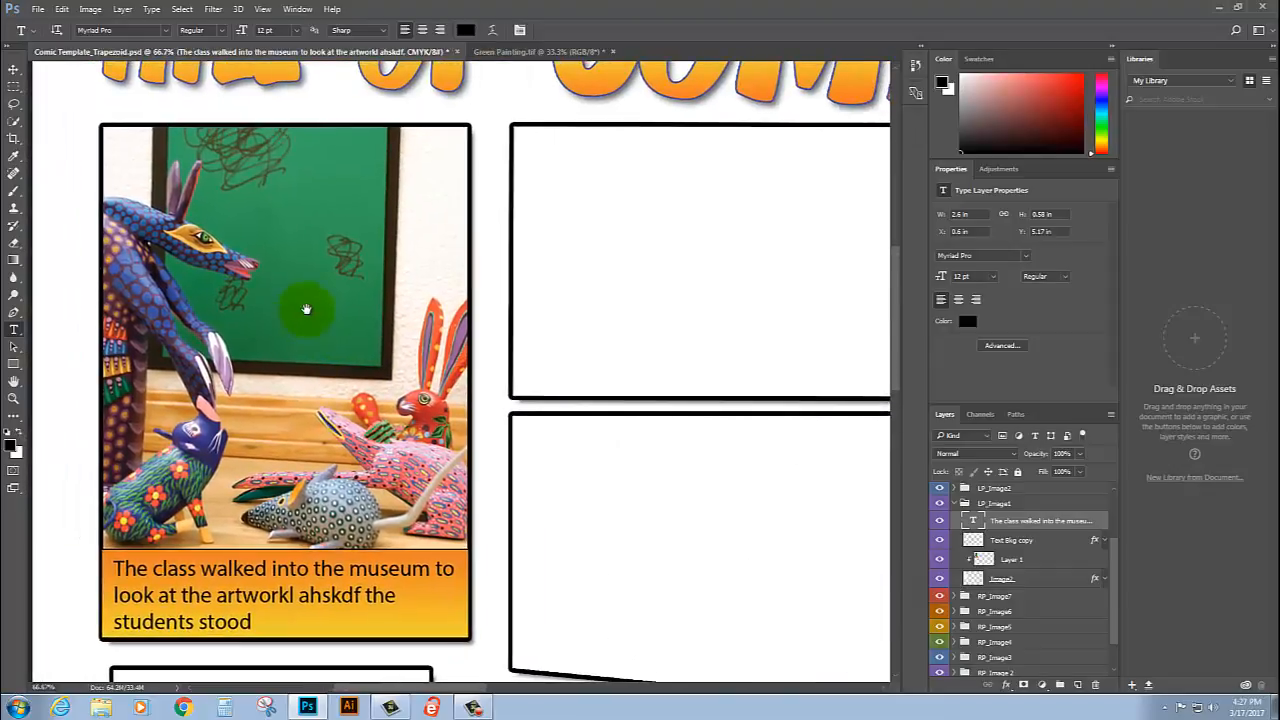
pyautogui.click(18, 432)
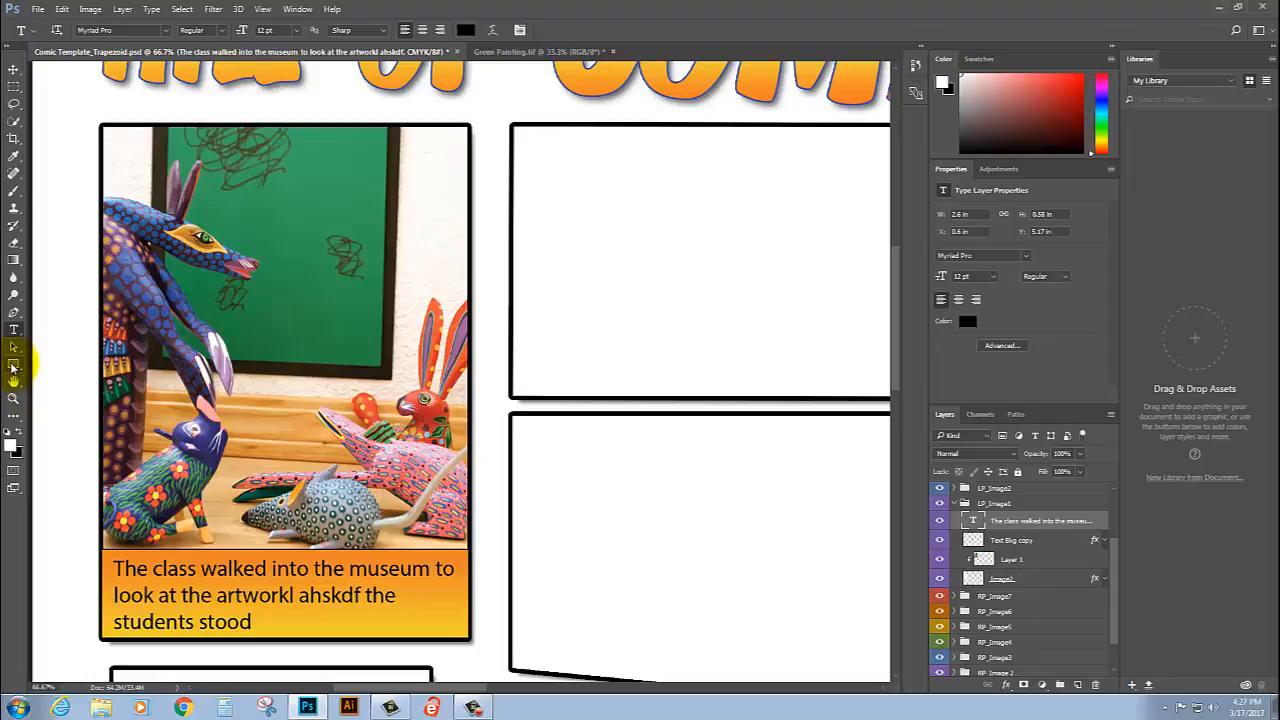
pyautogui.click(13, 364)
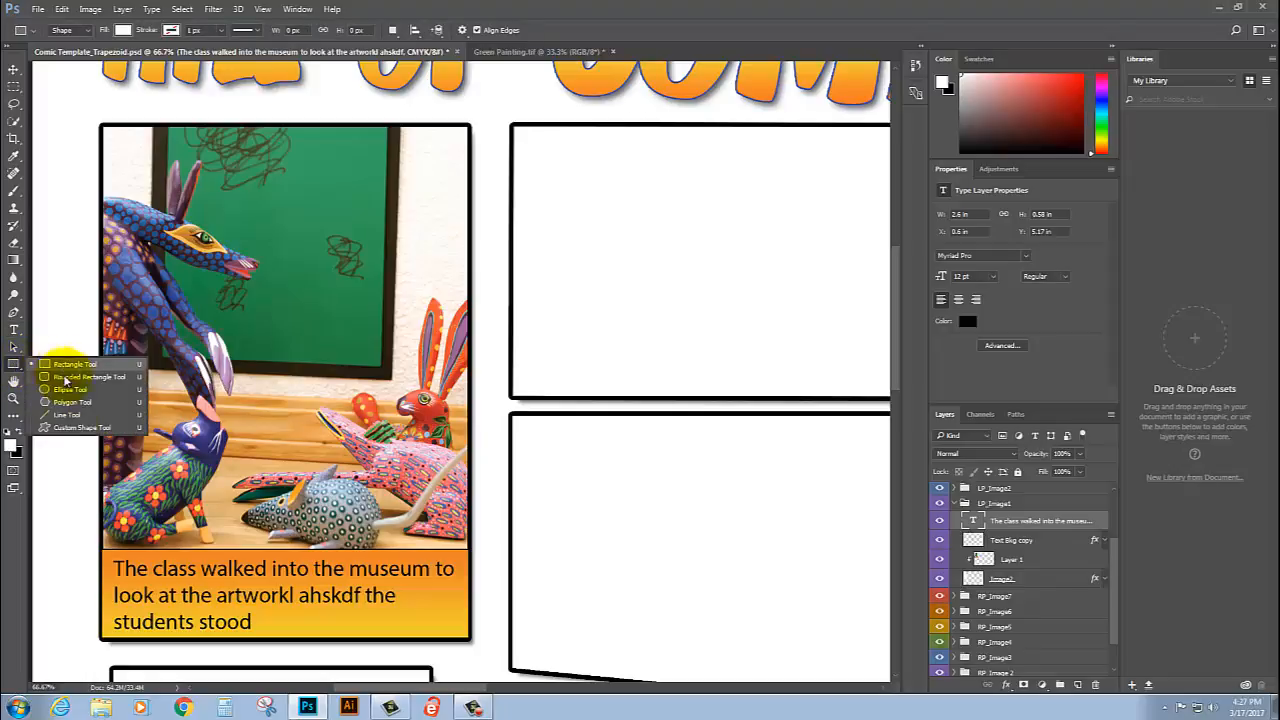
pyautogui.click(74, 430)
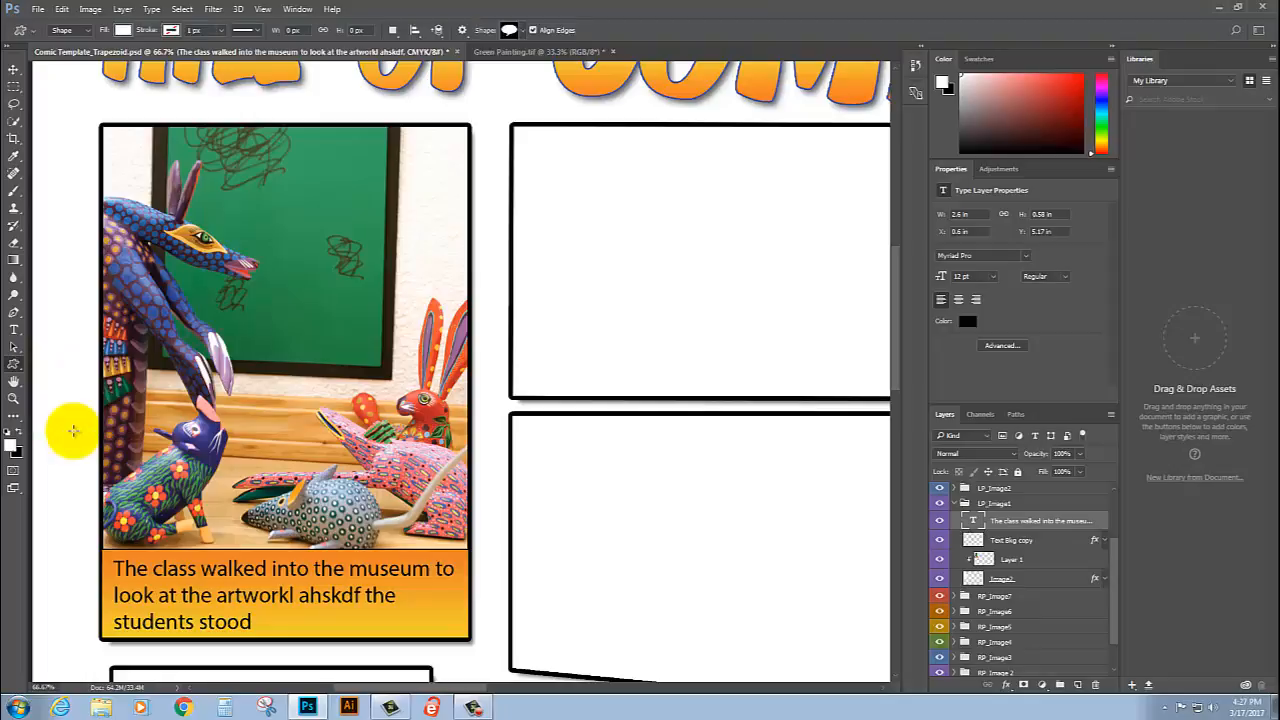
pyautogui.click(522, 30)
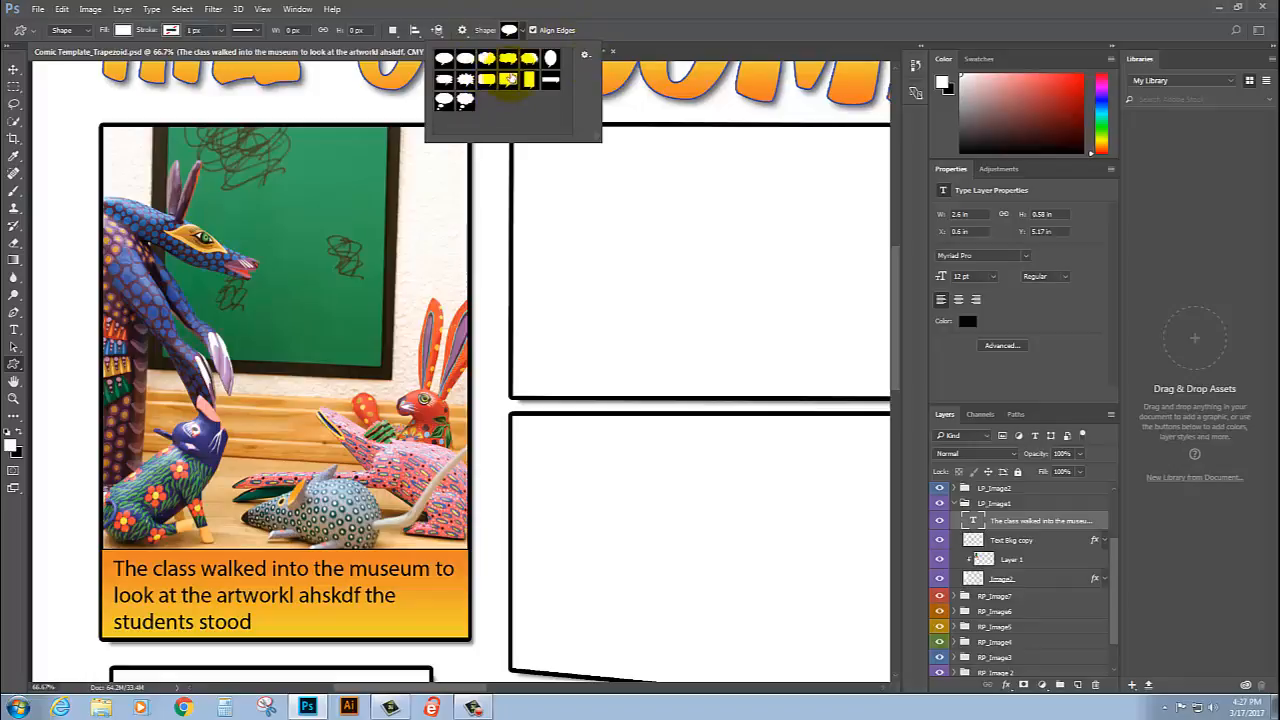
pyautogui.click(586, 57)
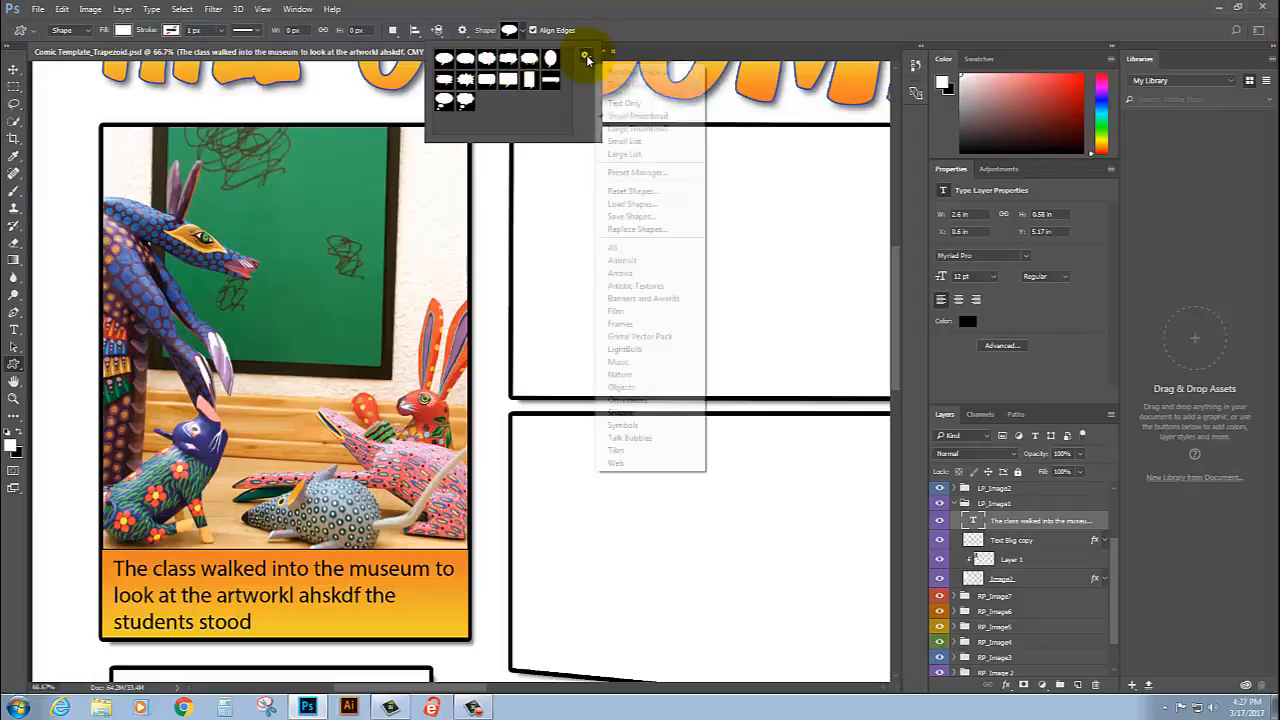
pyautogui.click(652, 440)
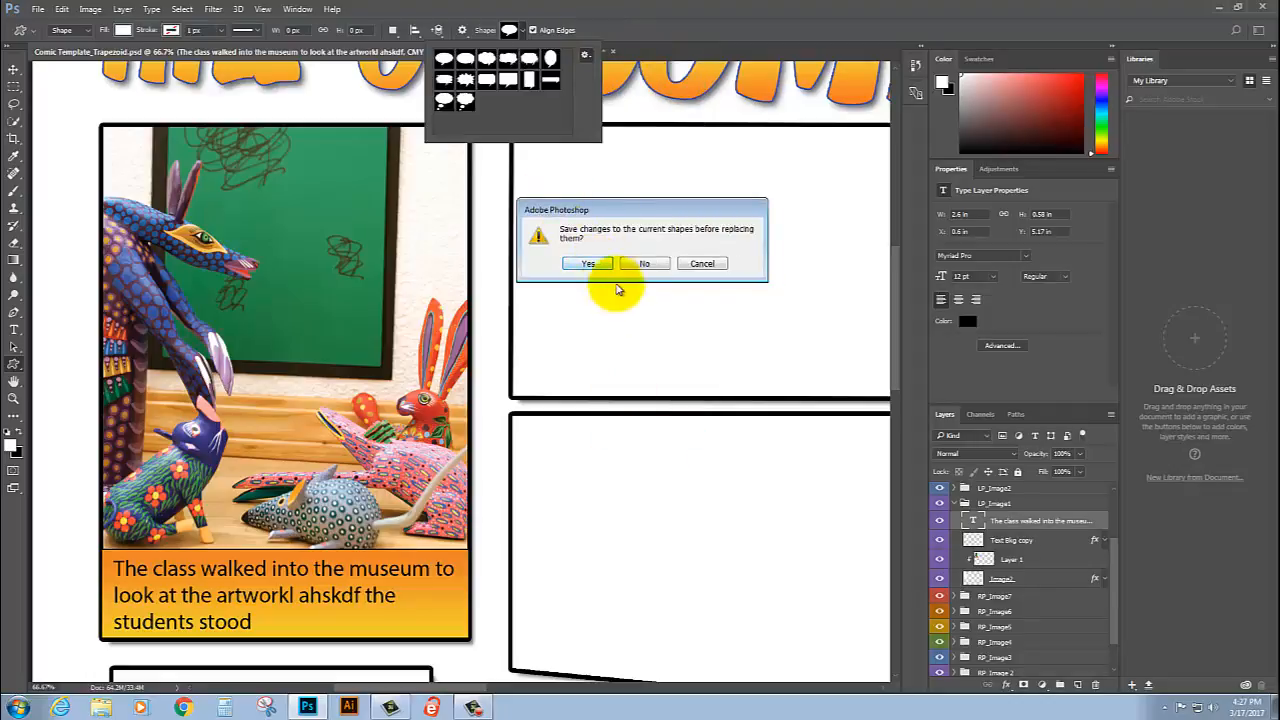
pyautogui.click(601, 269)
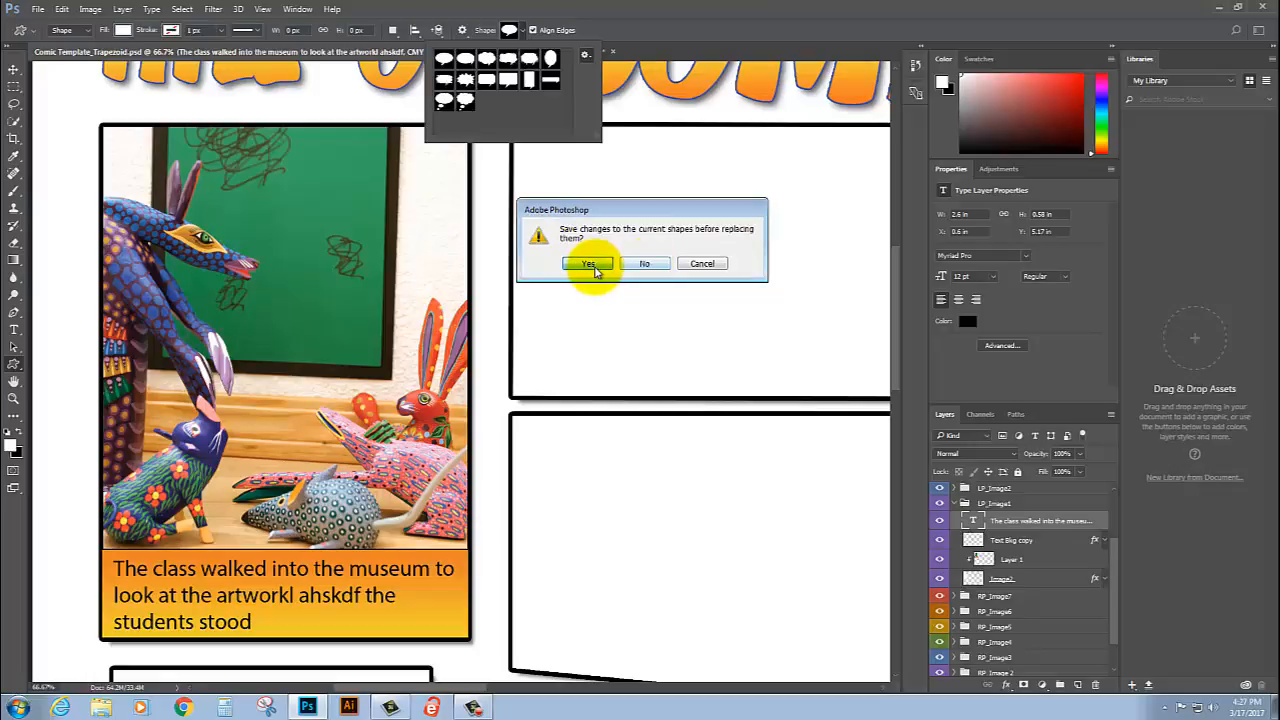
pyautogui.click(1019, 378)
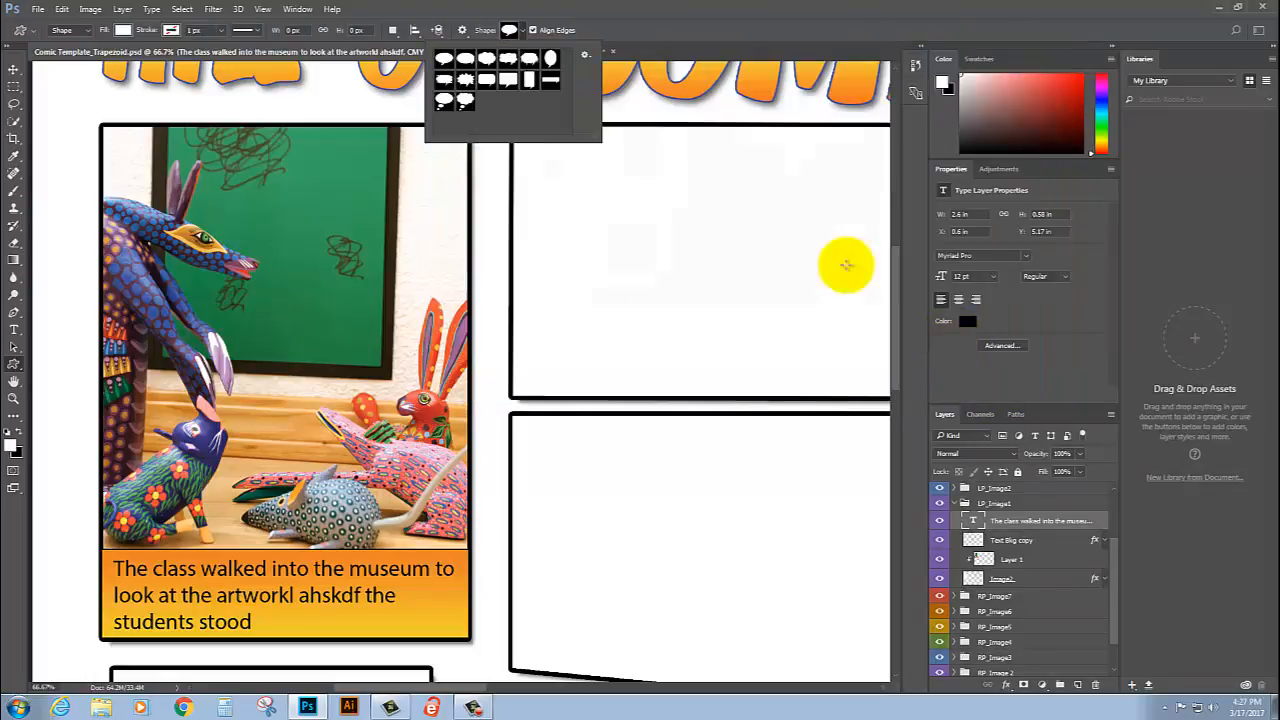
# Step: Append the Talk Bubbles set to the available custom shapes
pyautogui.click(588, 56)
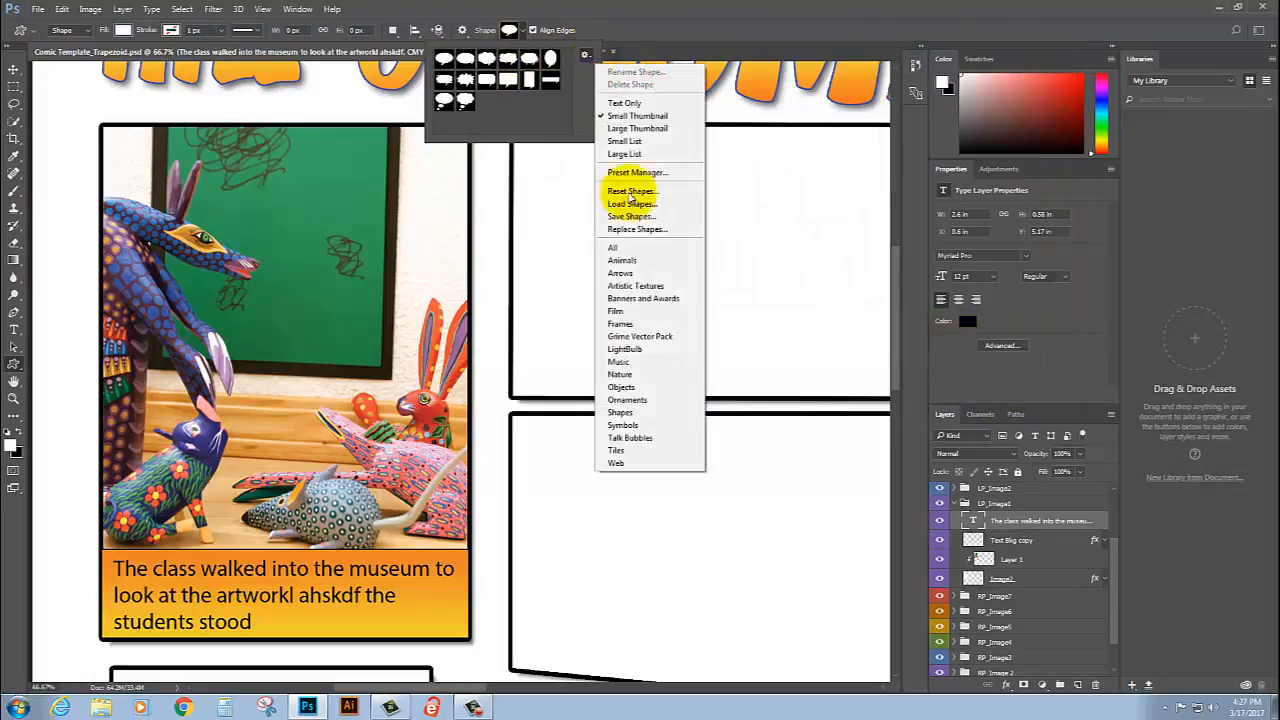
pyautogui.click(663, 434)
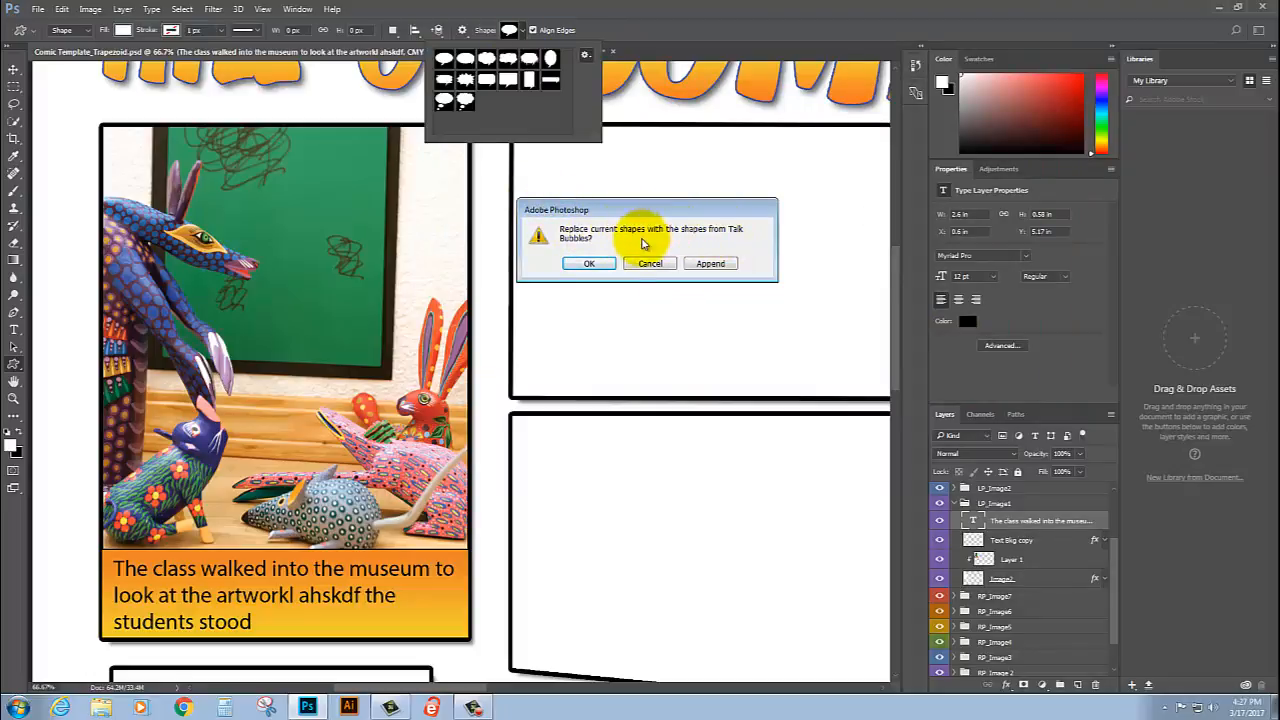
pyautogui.click(711, 263)
# Step: Draw a white rounded-rectangle speech bubble about 310 by 169 px over the chalkboard in the first panel
pyautogui.moveTo(565, 55); pyautogui.dragTo(570, 102)
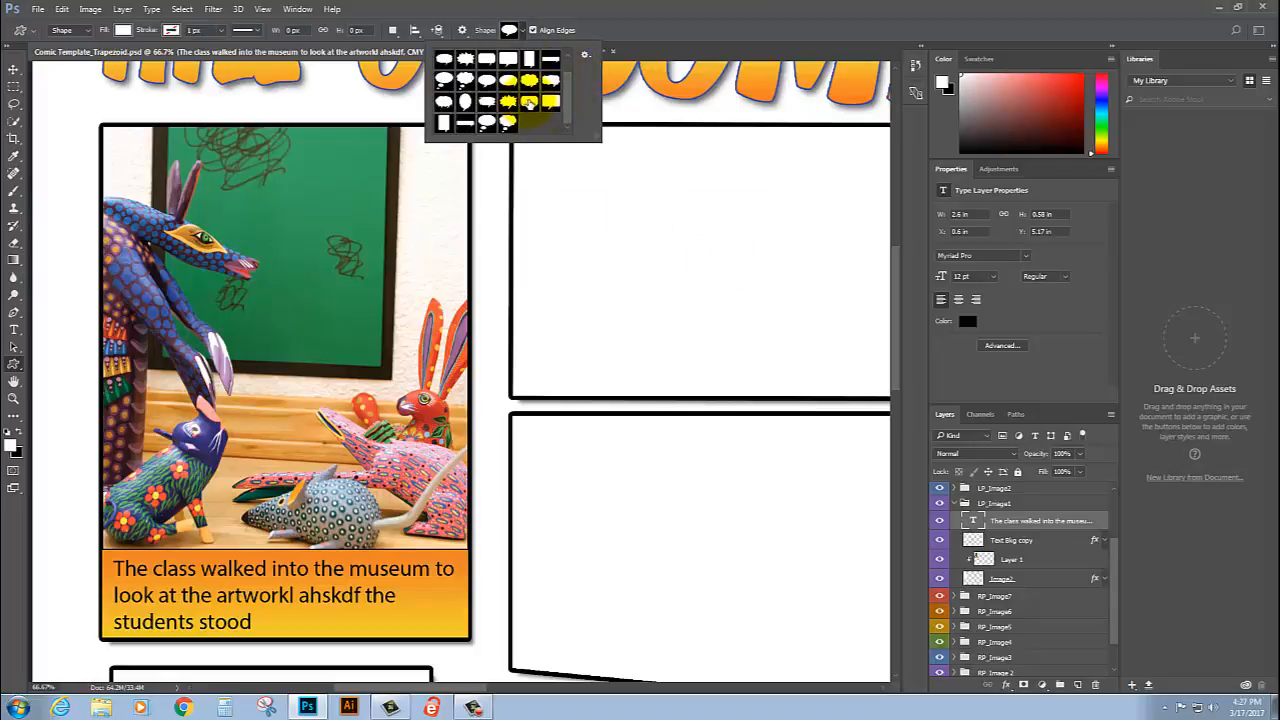
pyautogui.click(234, 233)
pyautogui.moveTo(234, 233); pyautogui.dragTo(373, 158)
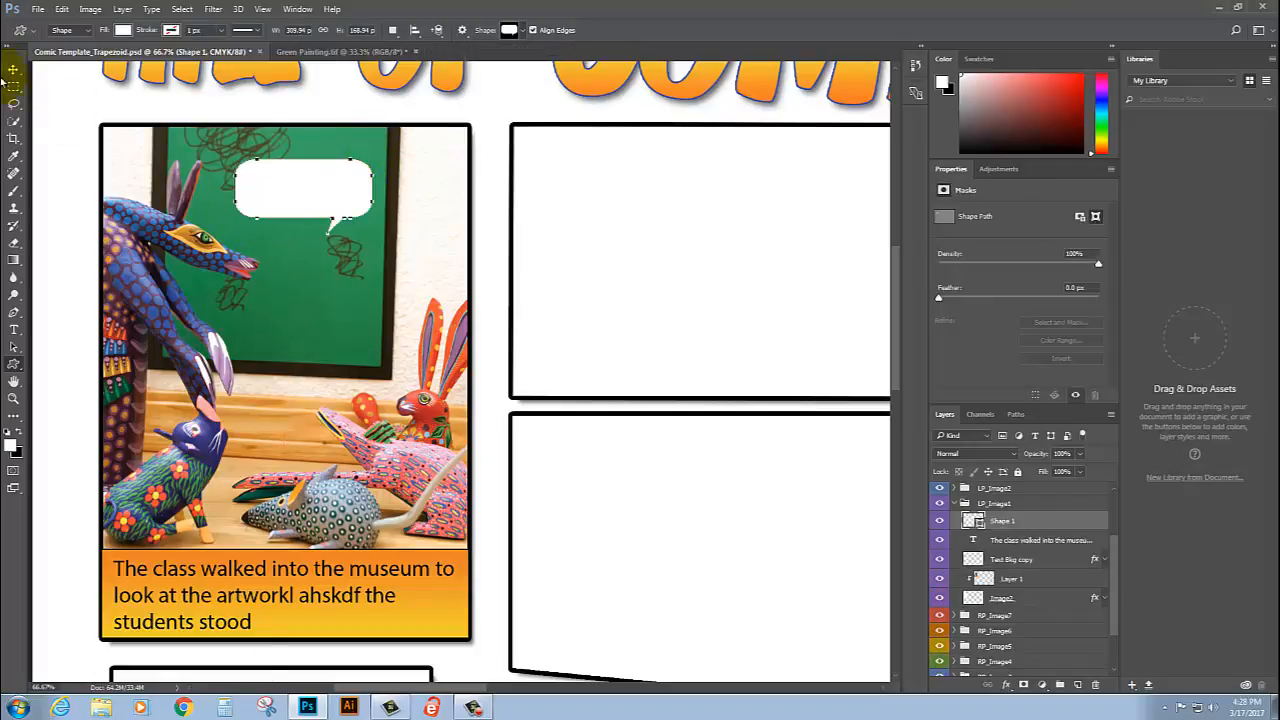
# Step: Move the speech bubble closer to the blue creature's head and flip it horizontally
pyautogui.click(8, 70)
pyautogui.moveTo(329, 200); pyautogui.dragTo(290, 201)
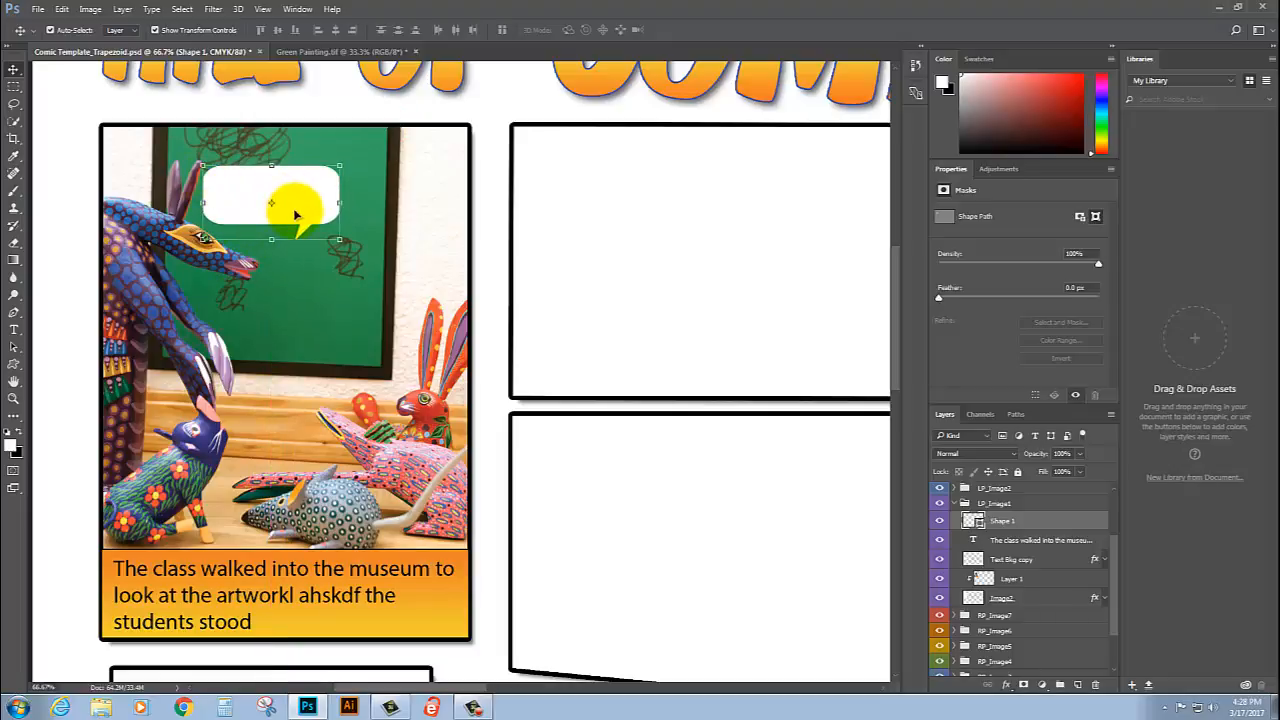
pyautogui.click(61, 9)
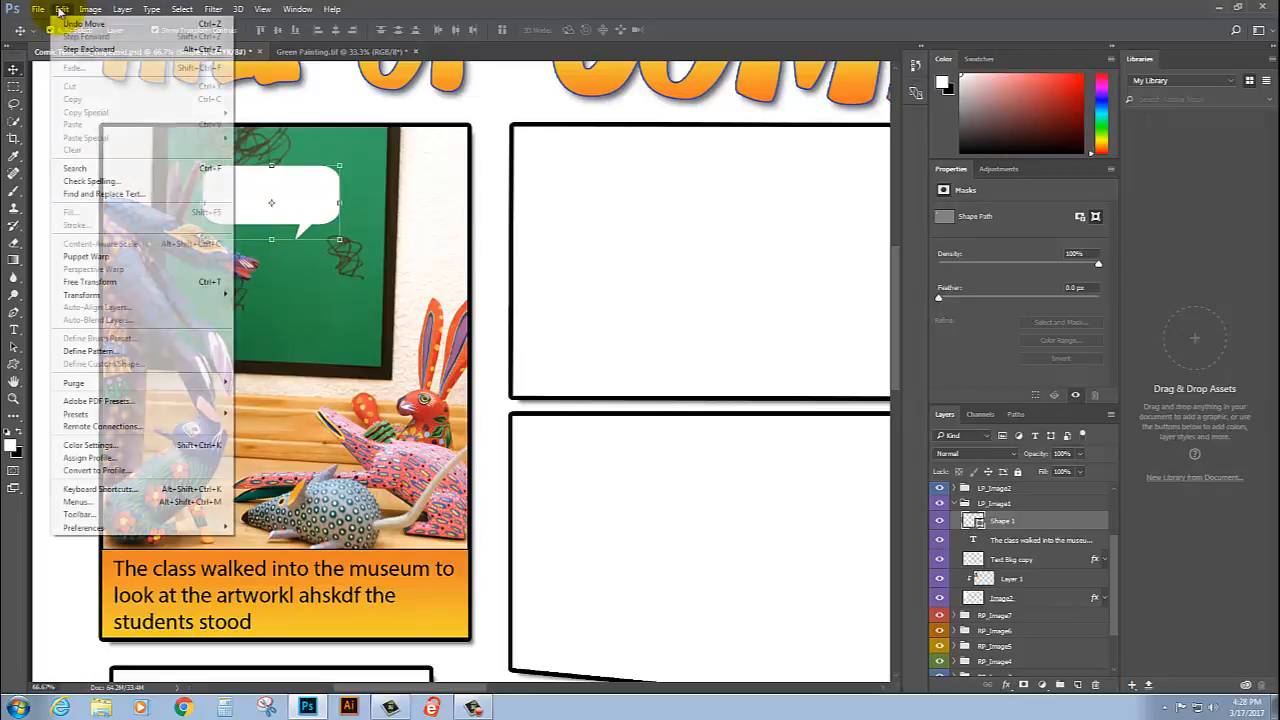
pyautogui.moveTo(175, 293)
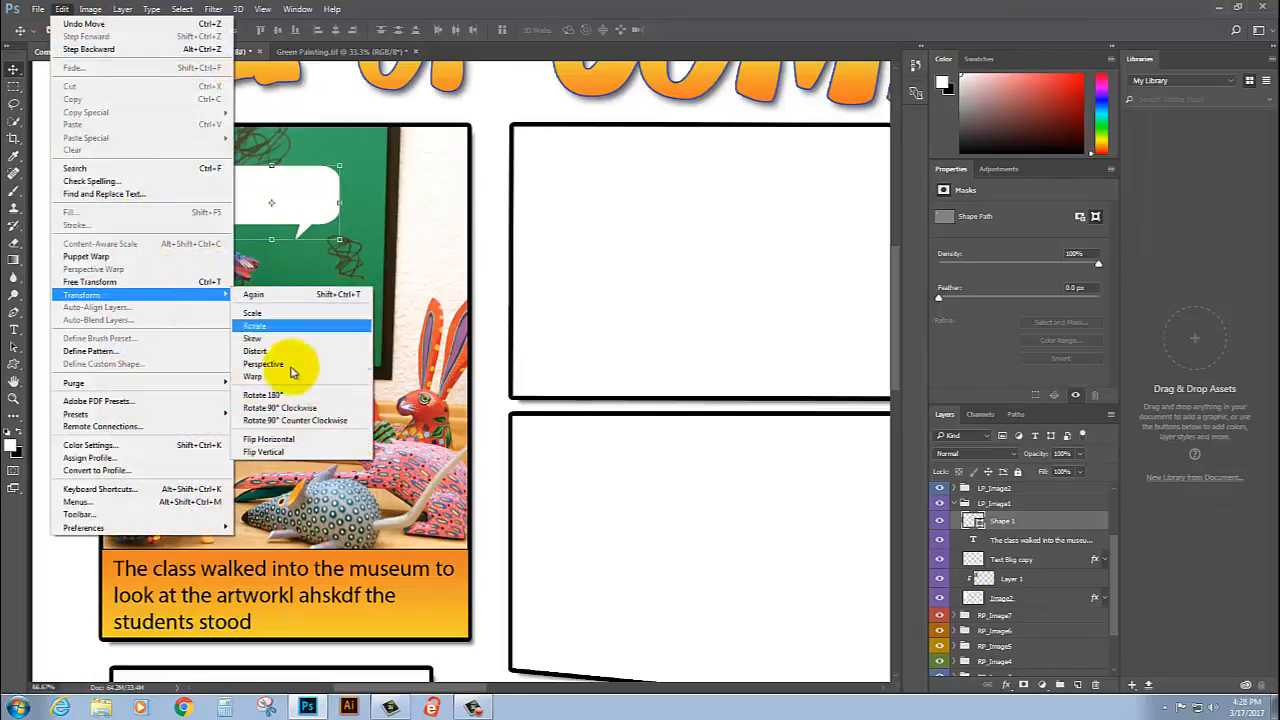
pyautogui.click(285, 439)
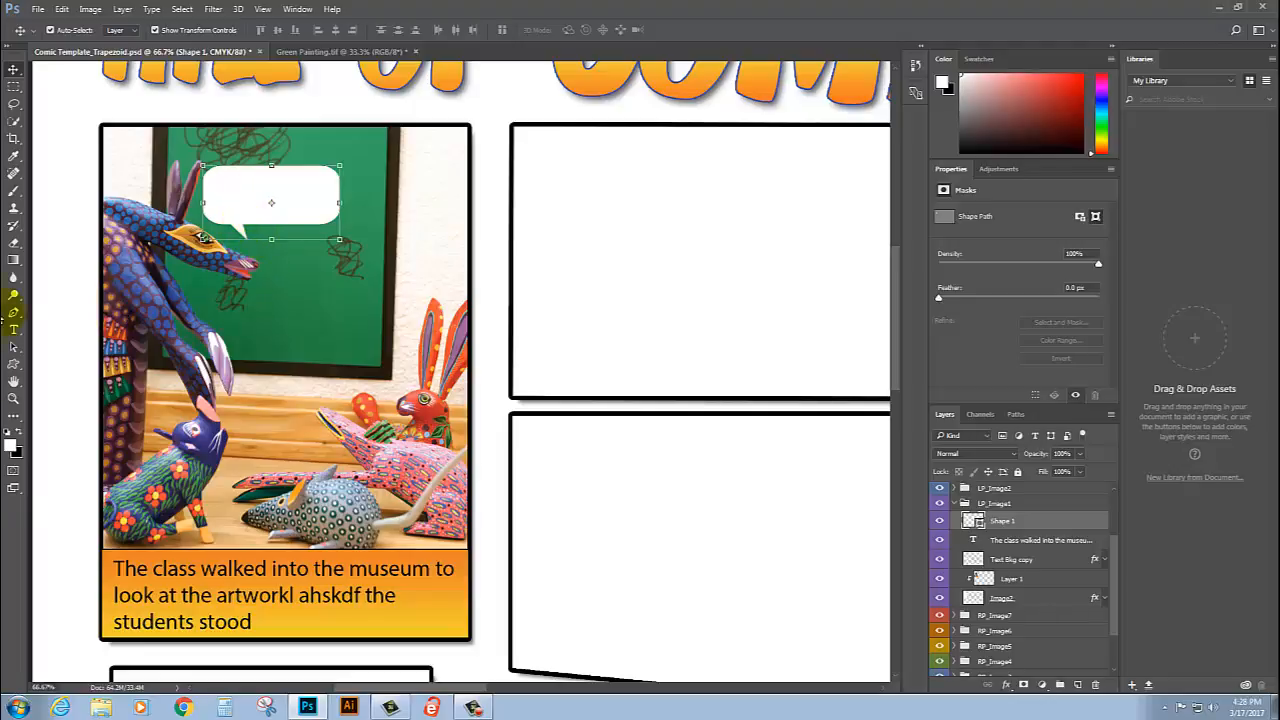
# Step: Try to reposition the tip of the speech bubble's tail using the Path Selection tool
pyautogui.click(13, 398)
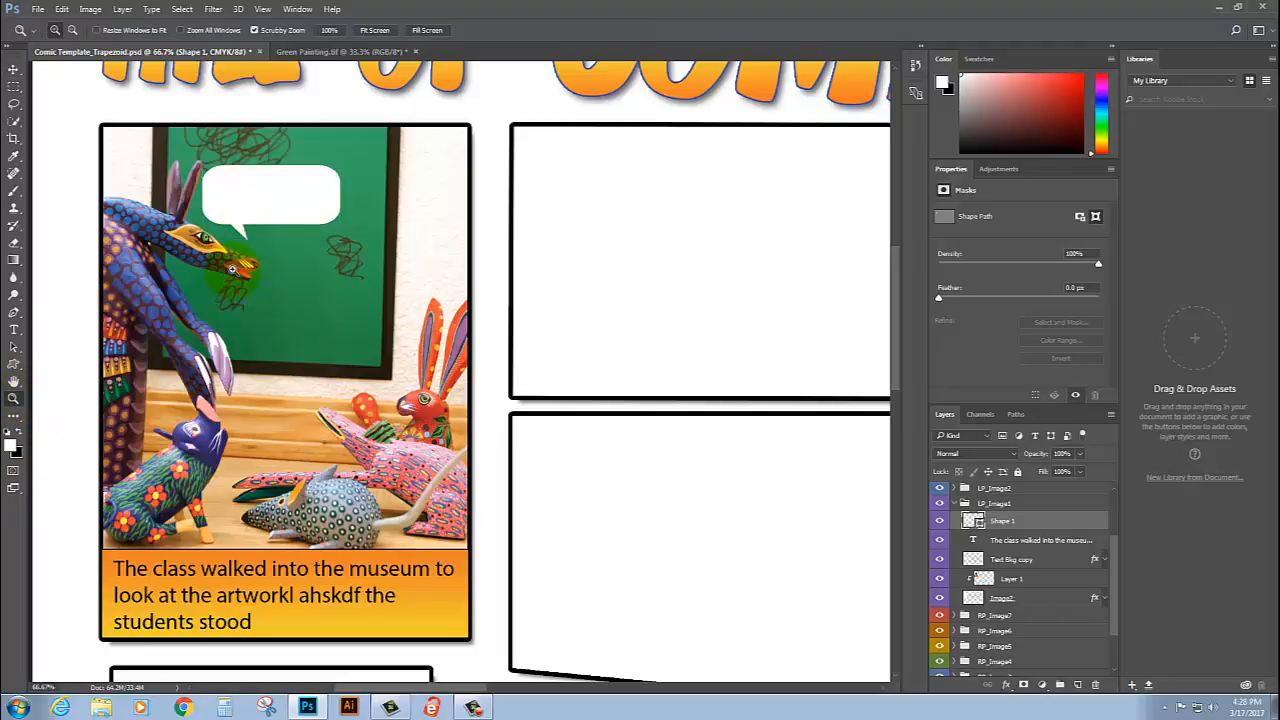
pyautogui.moveTo(259, 241); pyautogui.dragTo(306, 294)
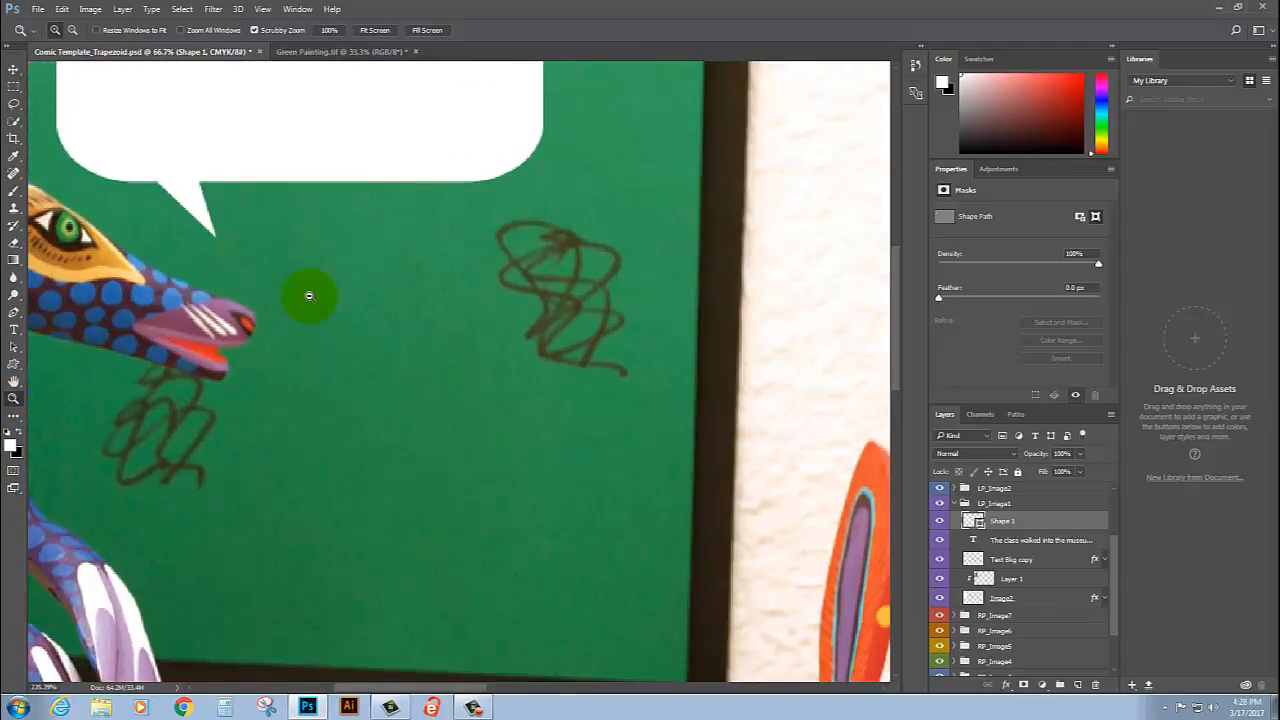
pyautogui.click(13, 69)
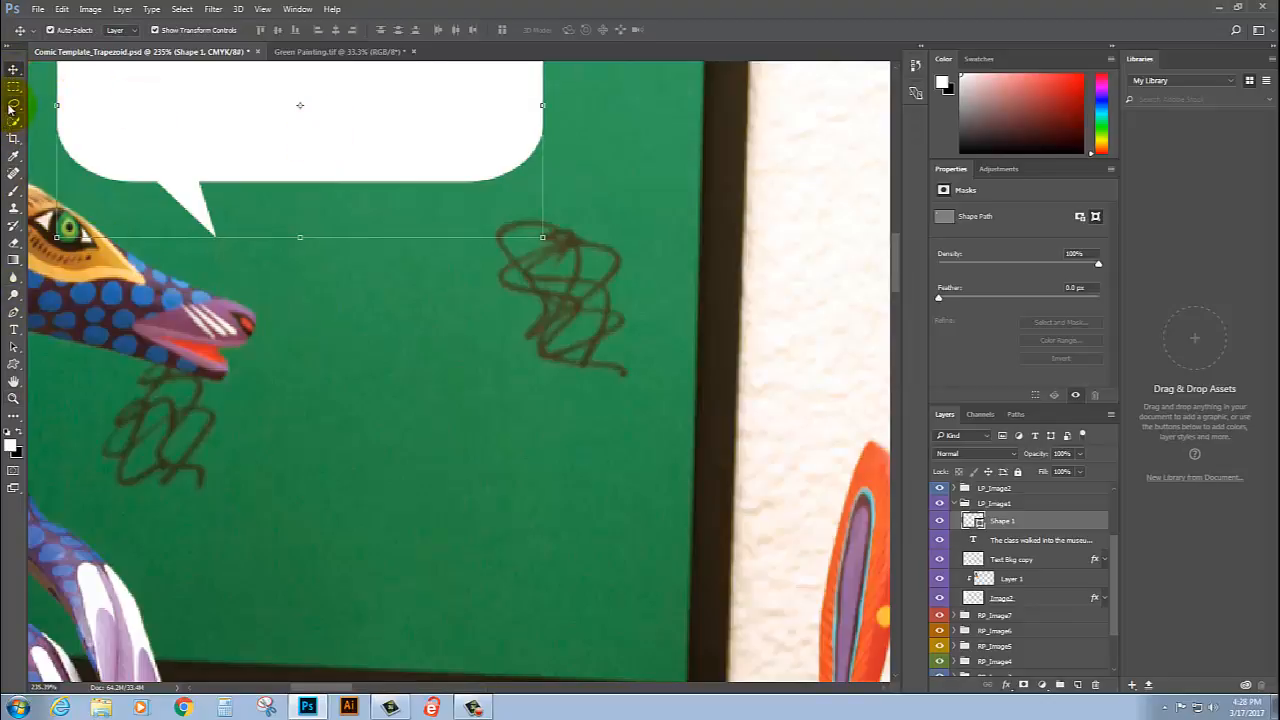
pyautogui.click(14, 347)
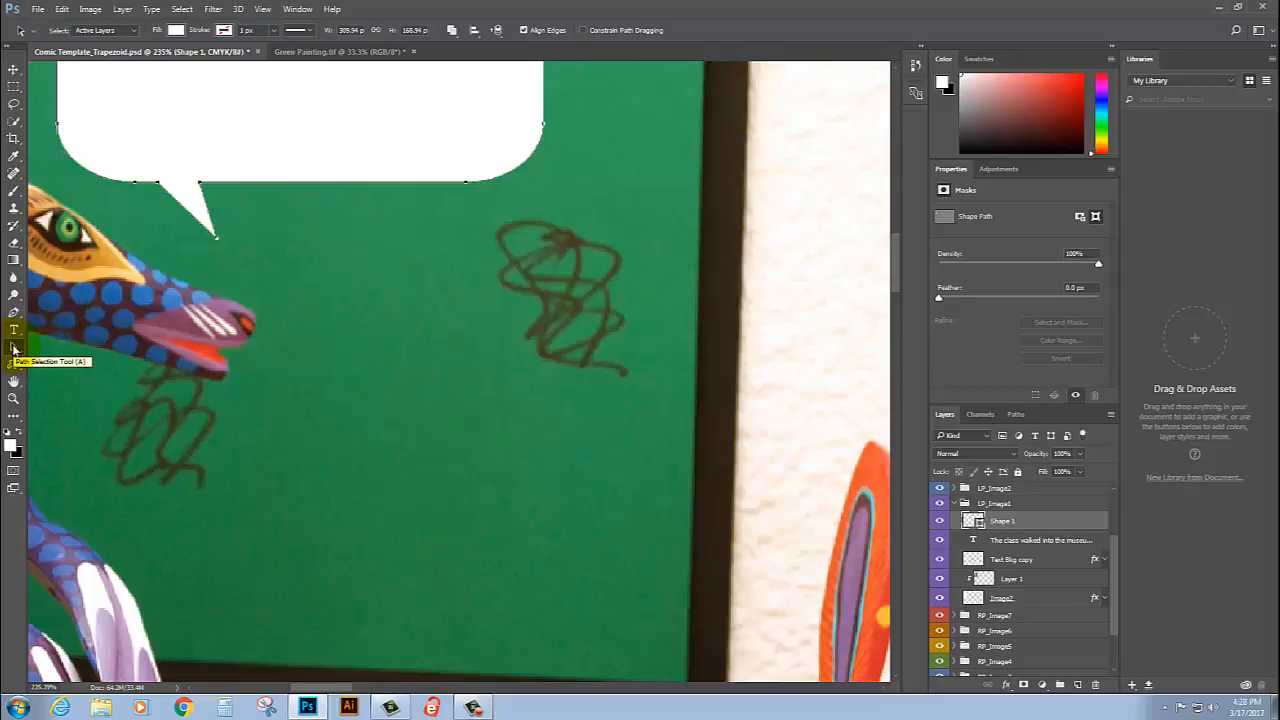
pyautogui.click(231, 223)
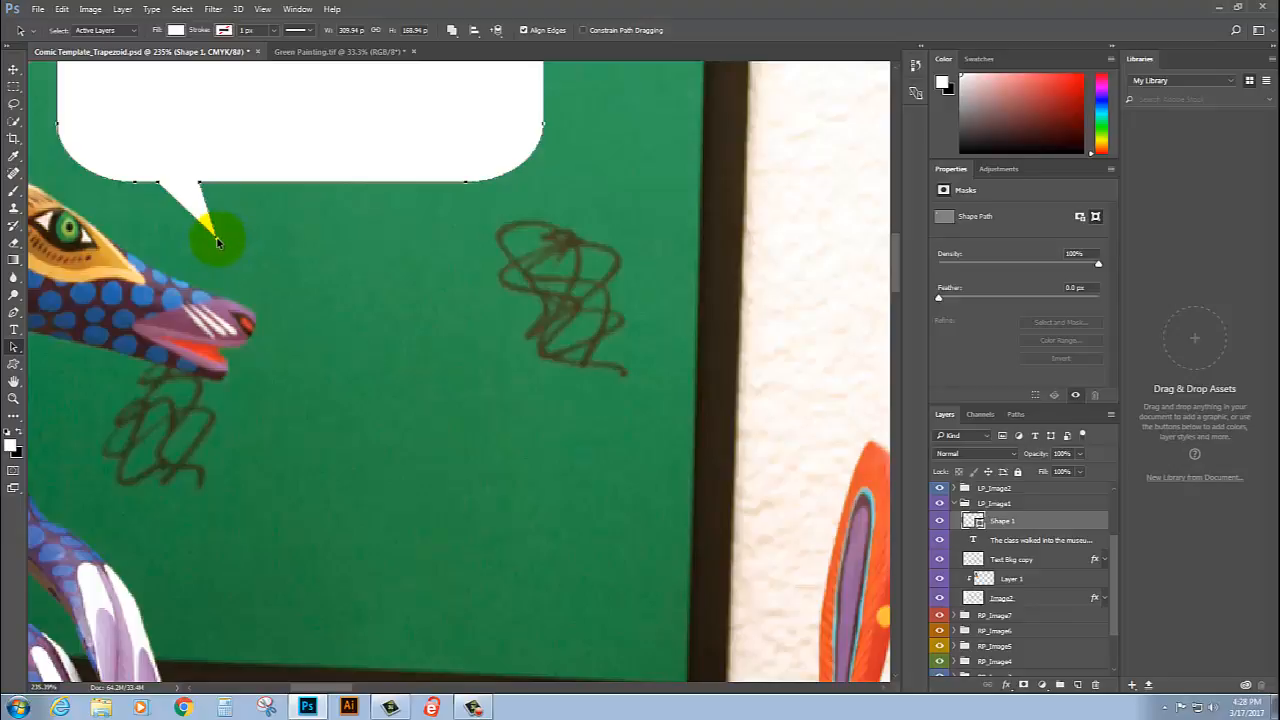
pyautogui.moveTo(217, 242); pyautogui.dragTo(227, 252)
pyautogui.click(267, 260)
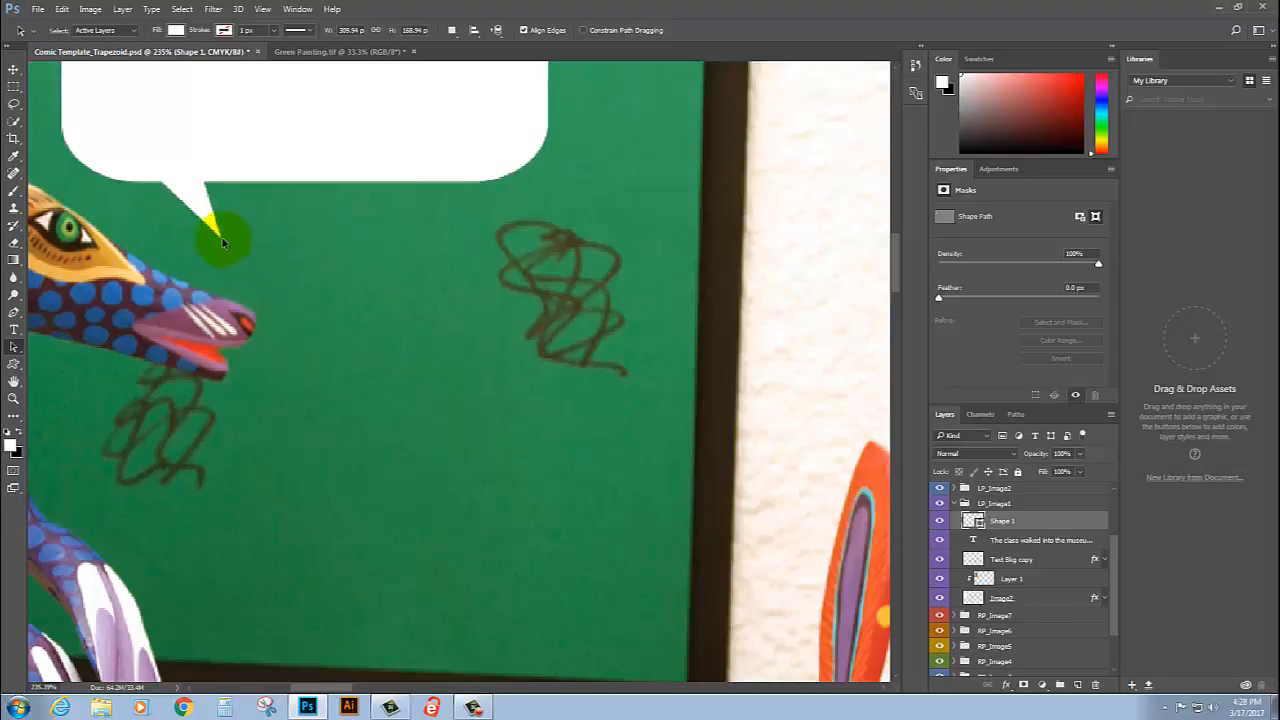
pyautogui.click(221, 241)
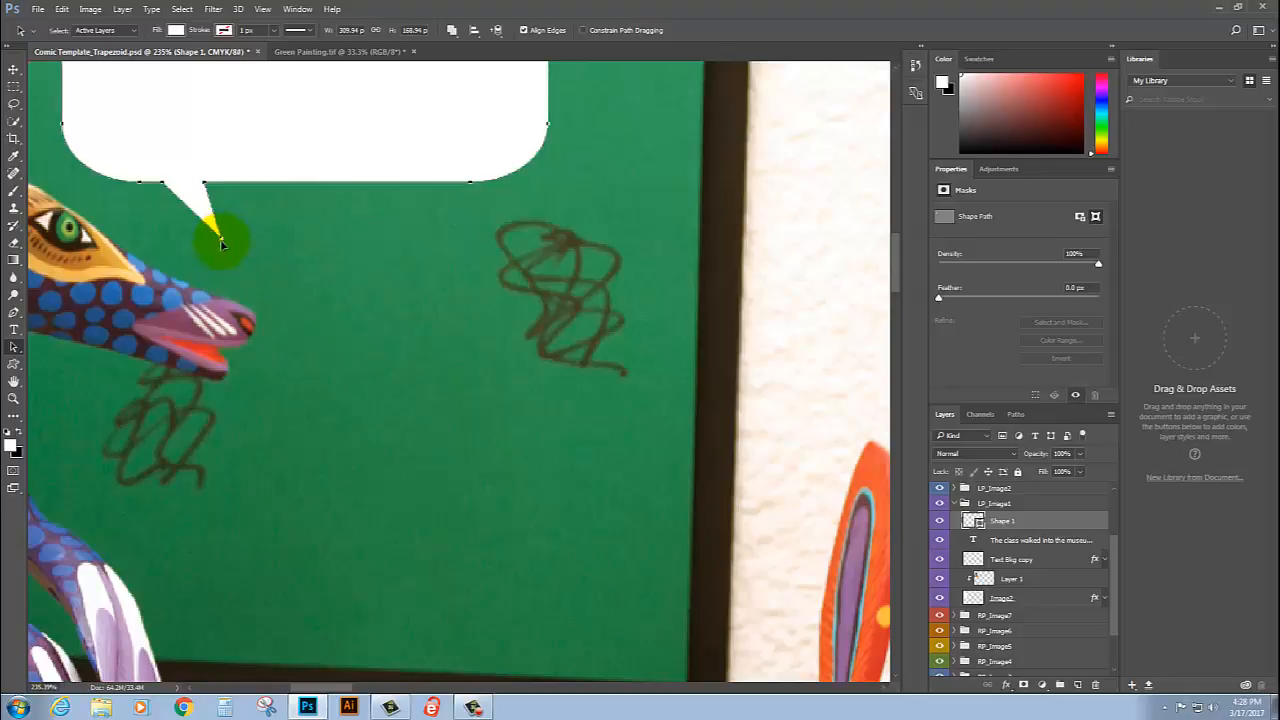
pyautogui.moveTo(221, 242)
pyautogui.mouseDown()
pyautogui.moveTo(177, 246)
pyautogui.moveTo(229, 250)
pyautogui.moveTo(221, 272)
pyautogui.moveTo(232, 231)
pyautogui.mouseUp()
# Step: Use the Direct Selection tool to pull only the bubble's tail tip leftward toward the blue creature's face
pyautogui.moveTo(15, 347); pyautogui.dragTo(60, 356)
pyautogui.click(236, 258)
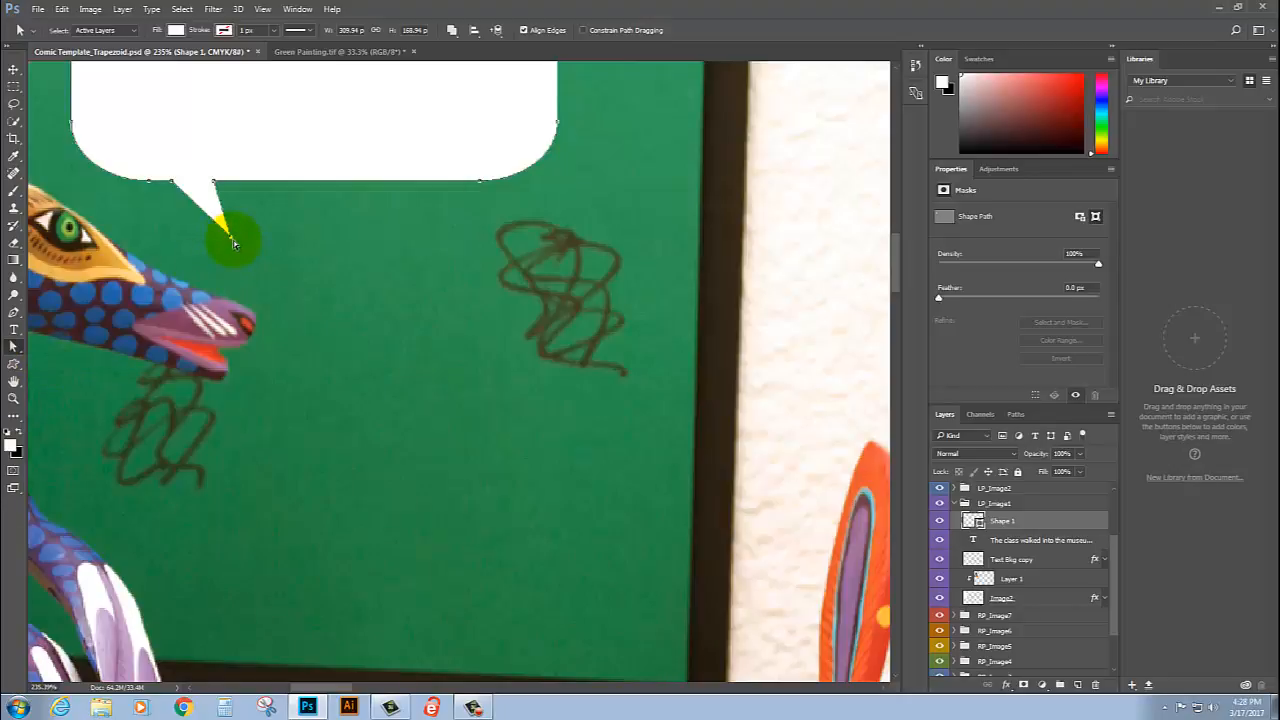
pyautogui.click(226, 244)
pyautogui.moveTo(230, 237); pyautogui.dragTo(145, 233)
# Step: Prepare the Type tool for the bubble text with a black foreground color and the Bauhaus 93 font
pyautogui.scroll(1, 515, 390)
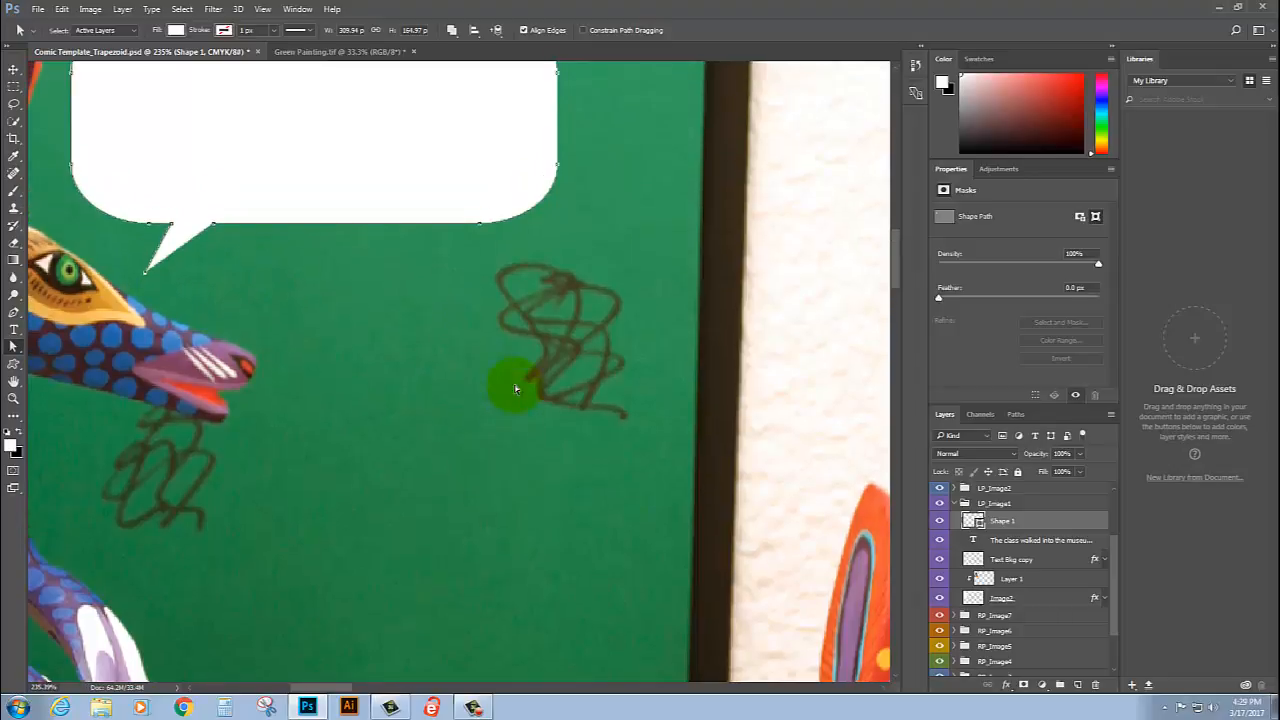
pyautogui.scroll(-4, 515, 377)
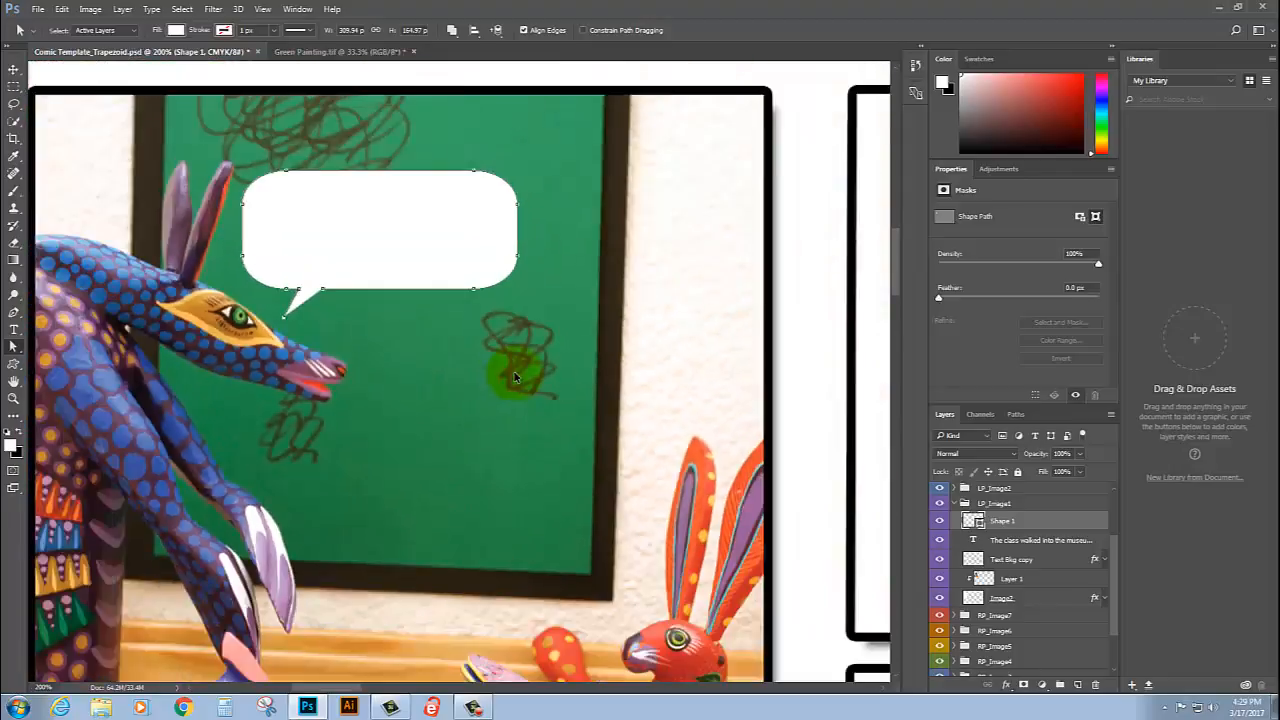
pyautogui.scroll(-1, 515, 377)
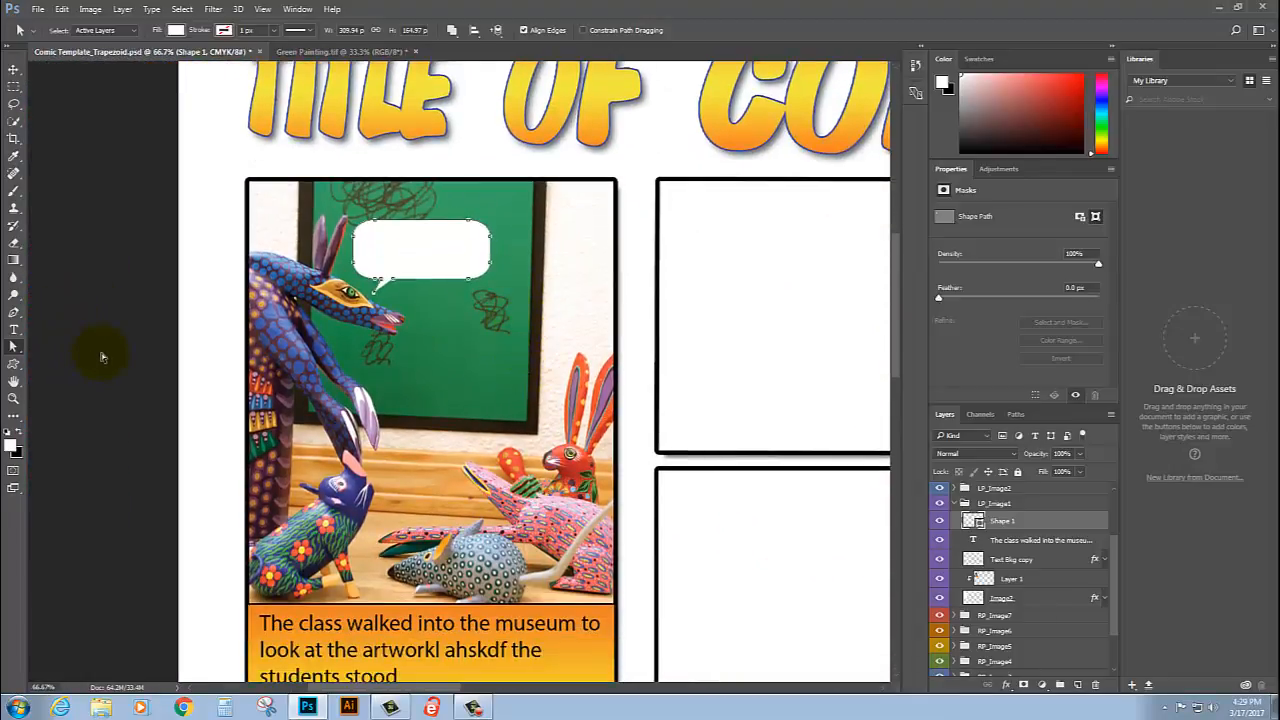
pyautogui.click(14, 329)
pyautogui.click(9, 431)
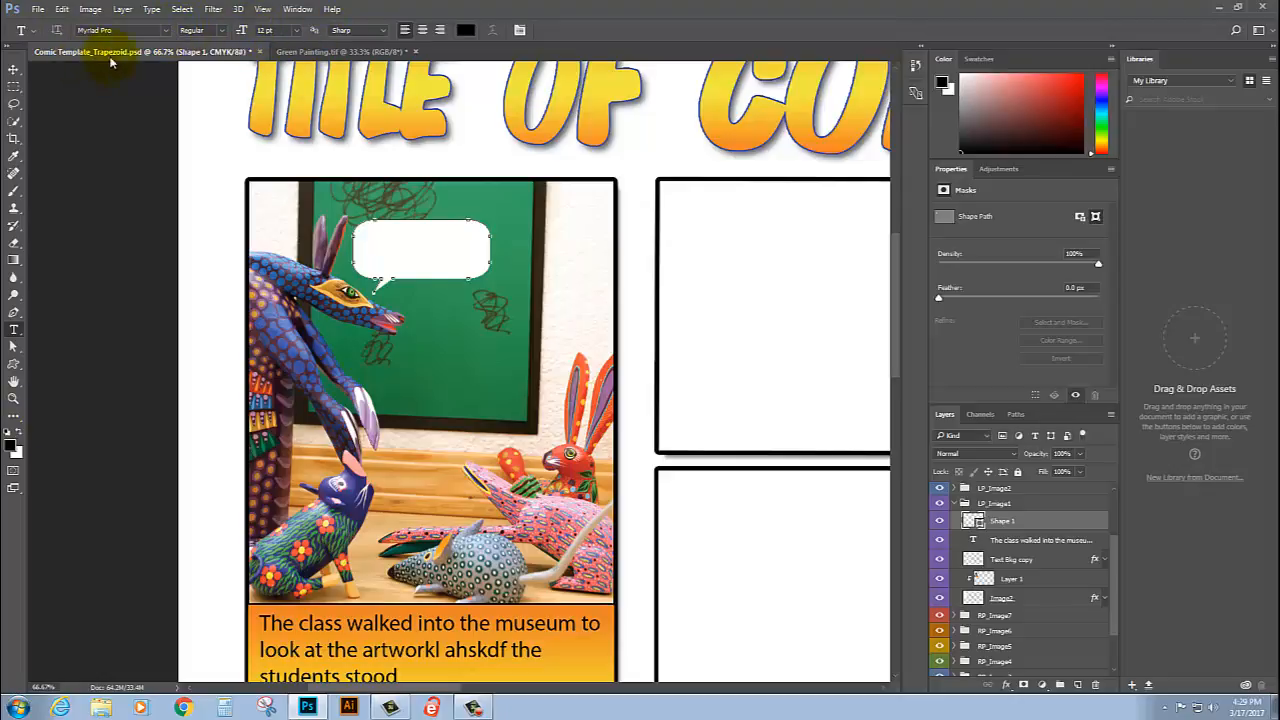
pyautogui.click(166, 30)
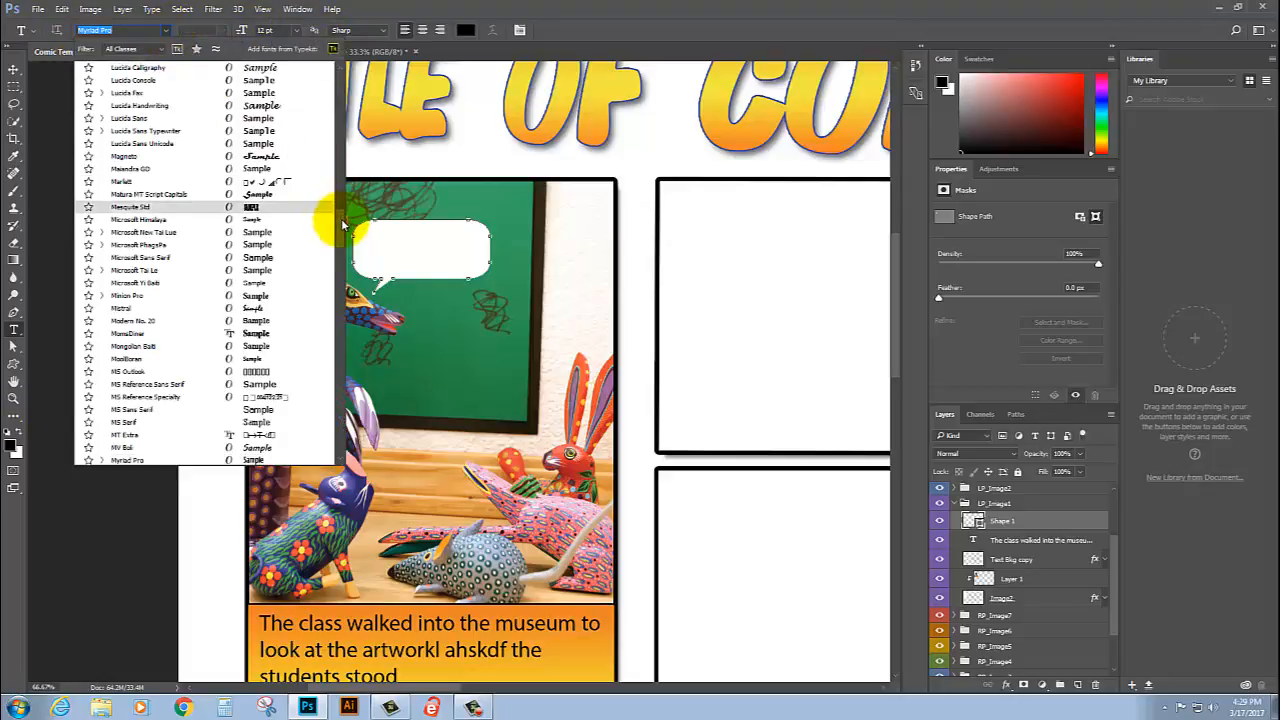
pyautogui.moveTo(341, 157); pyautogui.dragTo(341, 98)
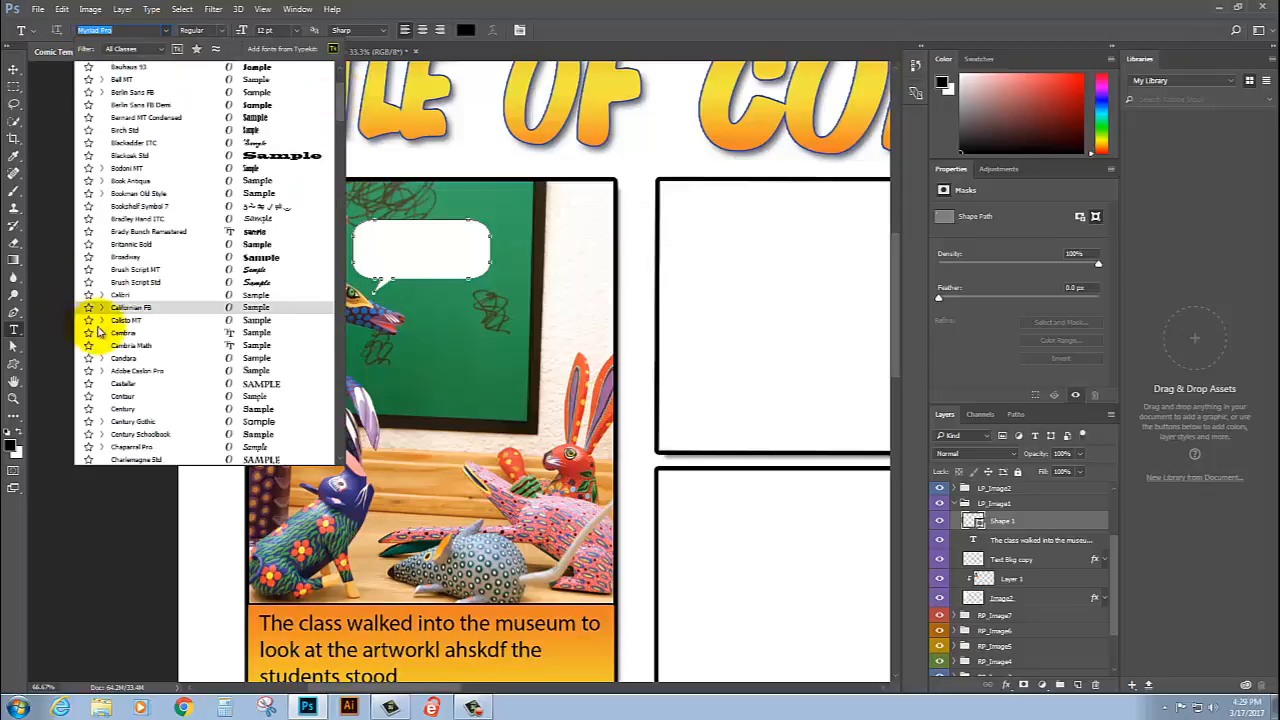
pyautogui.click(103, 296)
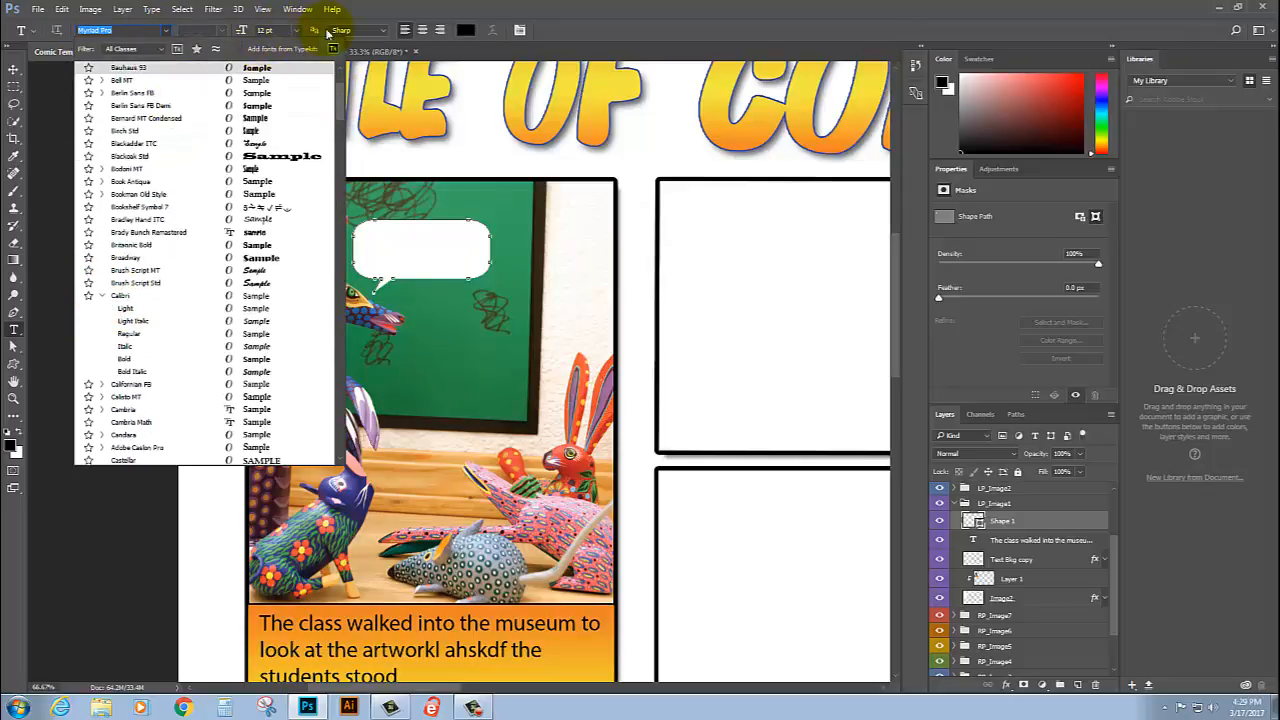
pyautogui.click(459, 12)
# Step: Add the text "This artwork was made" inside the speech bubble shape
pyautogui.click(372, 236)
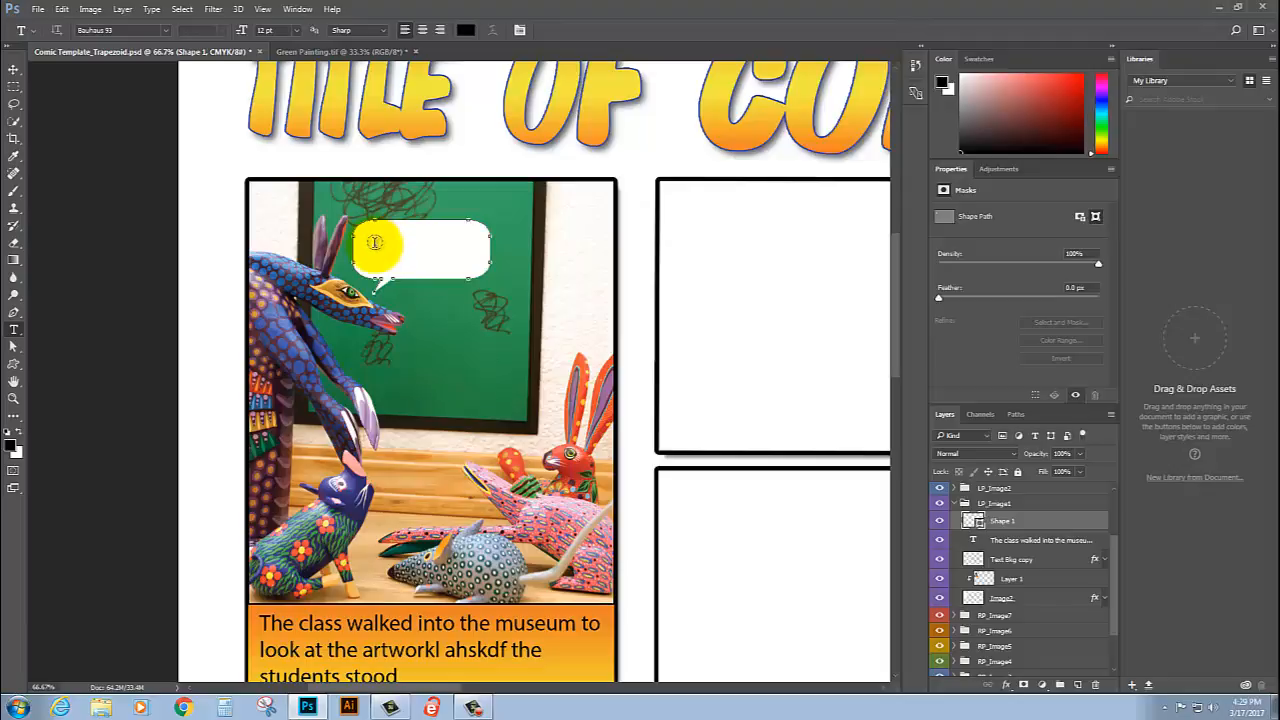
pyautogui.click(373, 242)
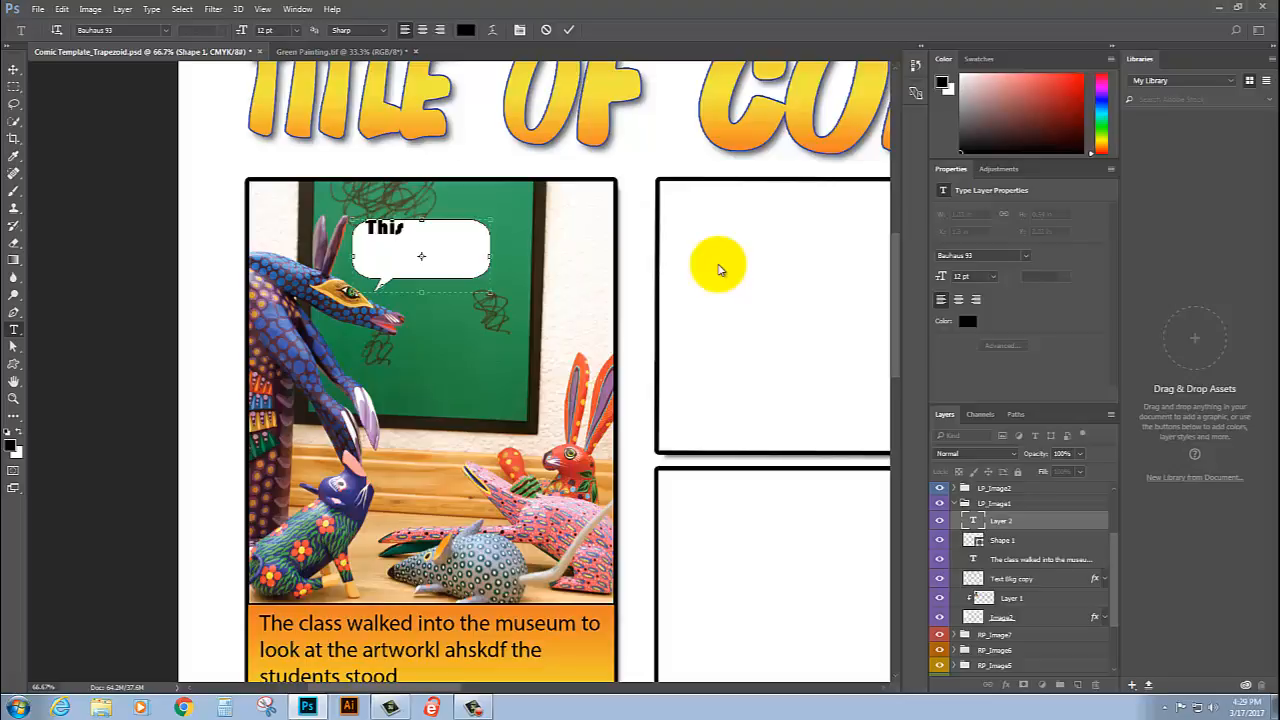
pyautogui.write('This artwork was')
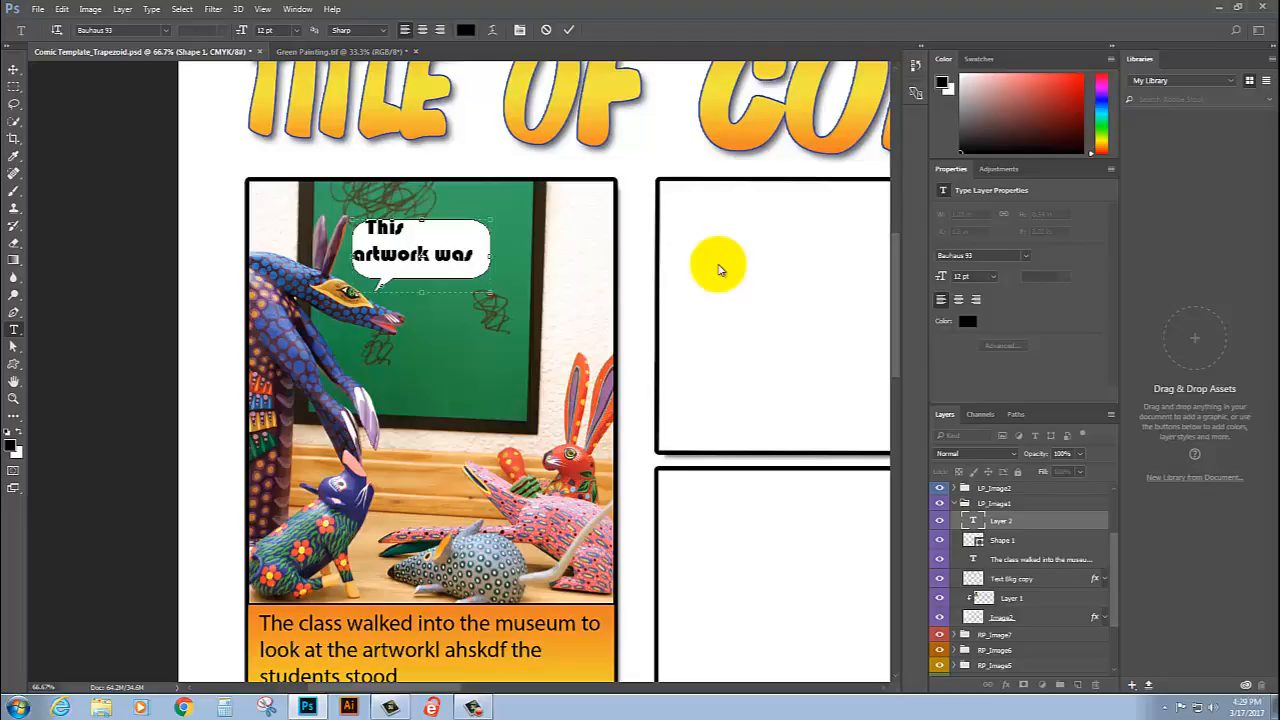
# Step: Change all the speech bubble text to Calibri at 10 pt and finish the wording with an ellipsis
pyautogui.hotkey('ctrl', 'a')
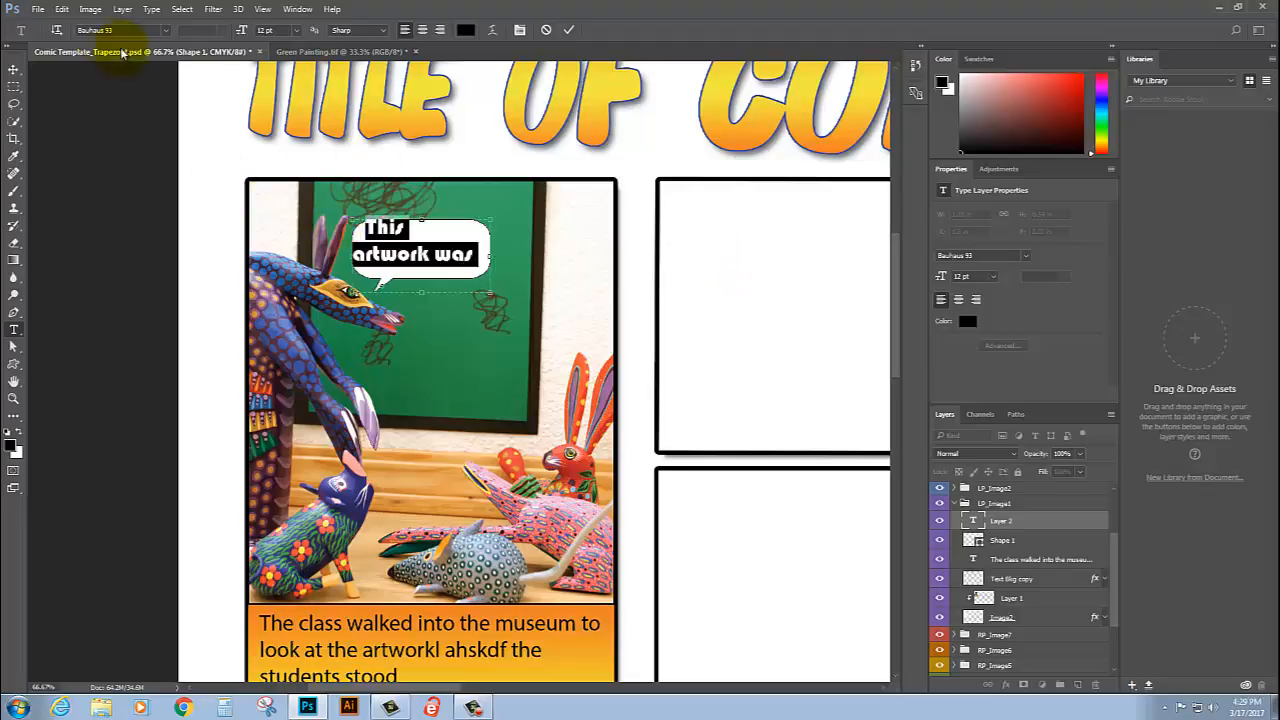
pyautogui.click(167, 33)
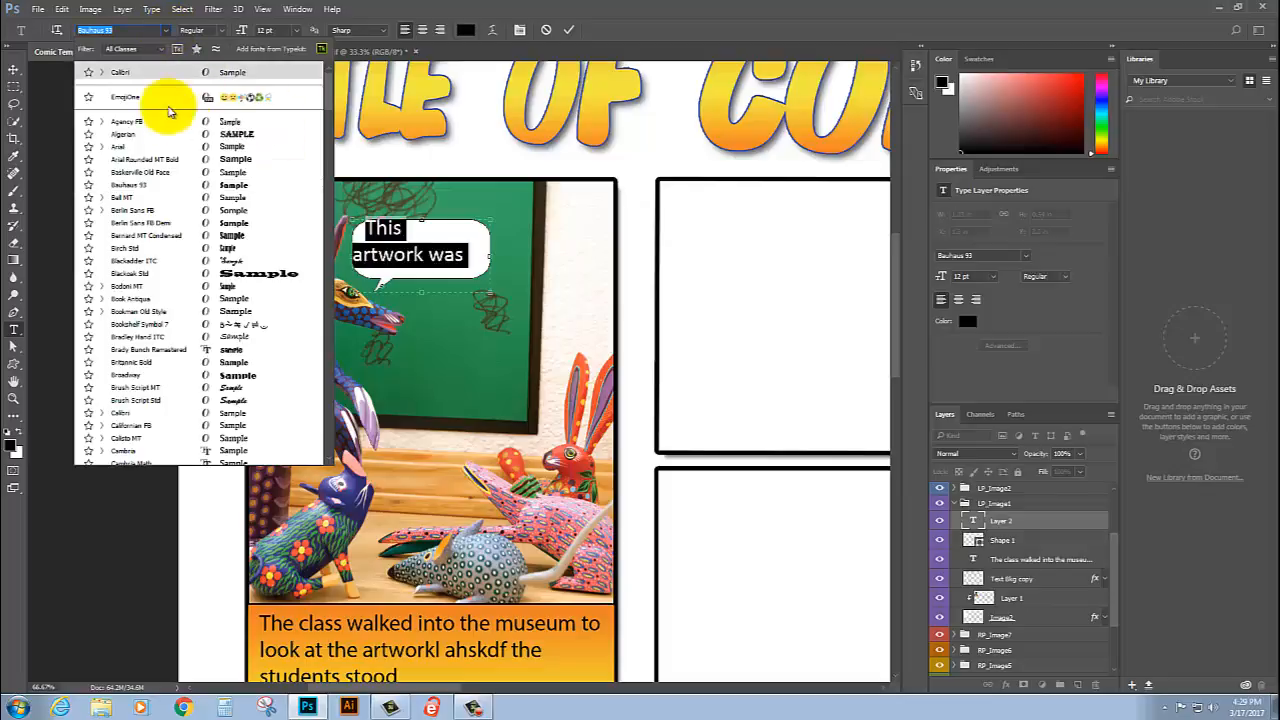
pyautogui.click(157, 69)
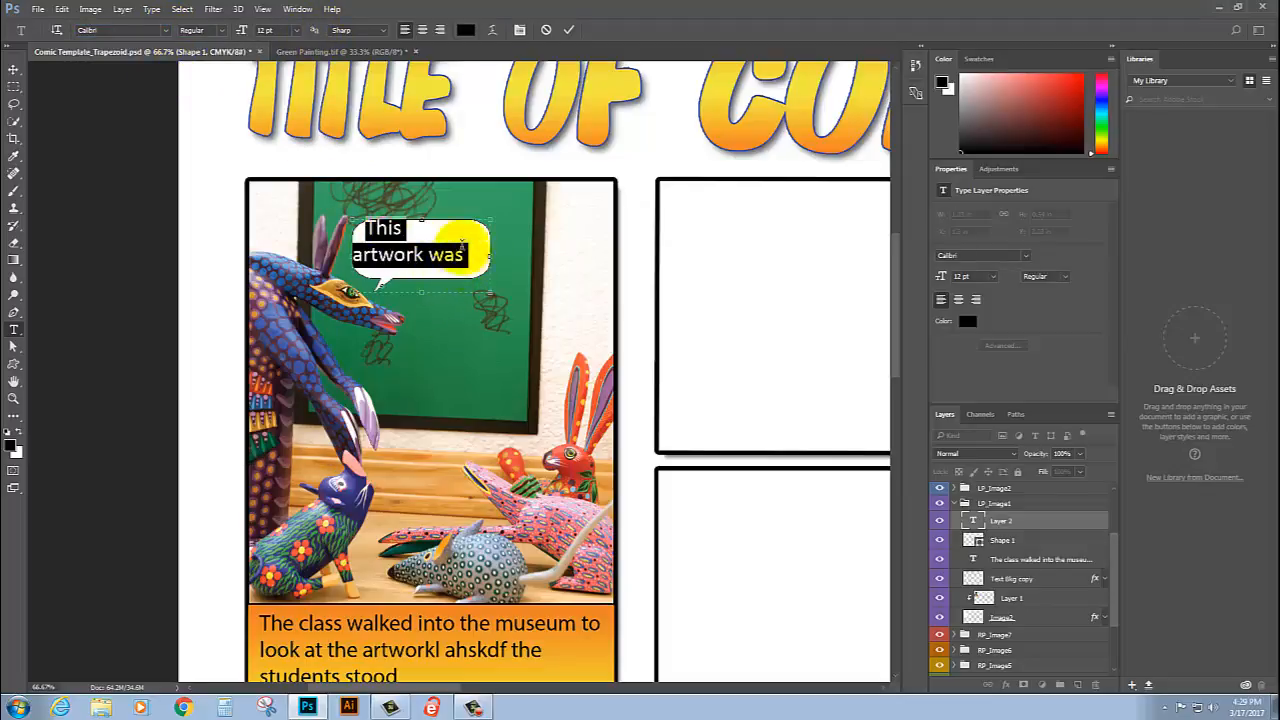
pyautogui.click(296, 32)
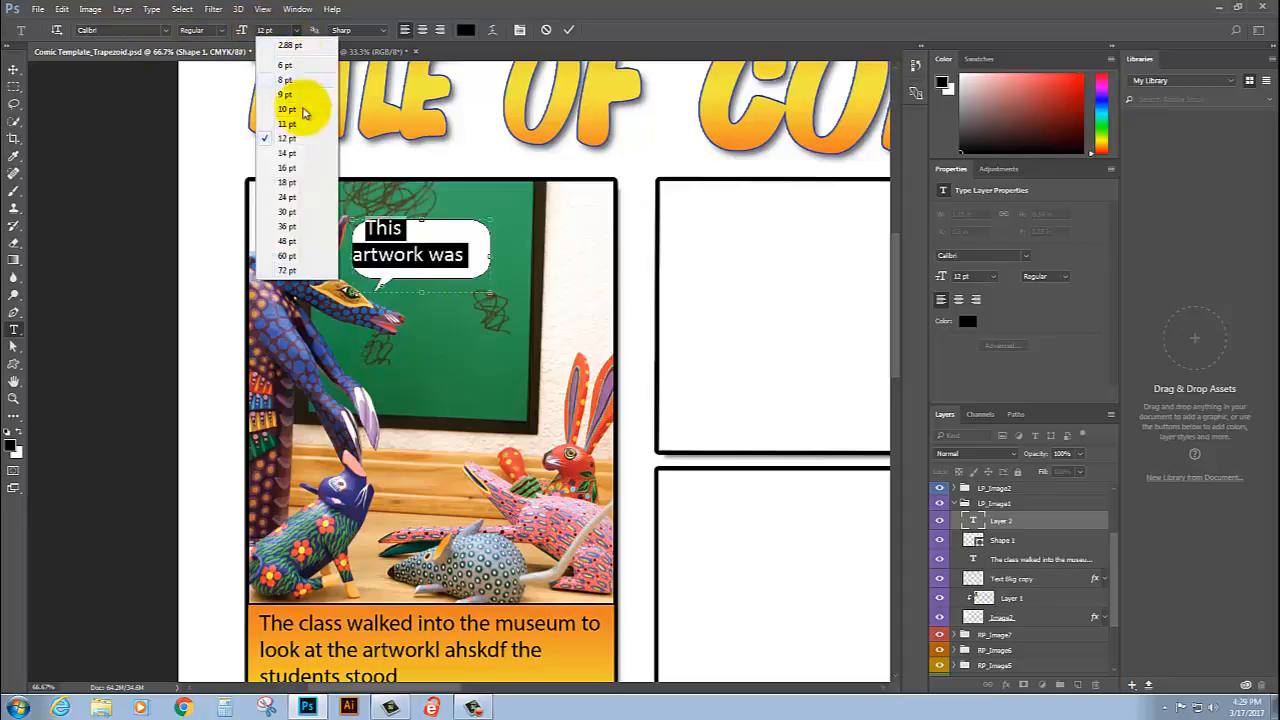
pyautogui.click(292, 110)
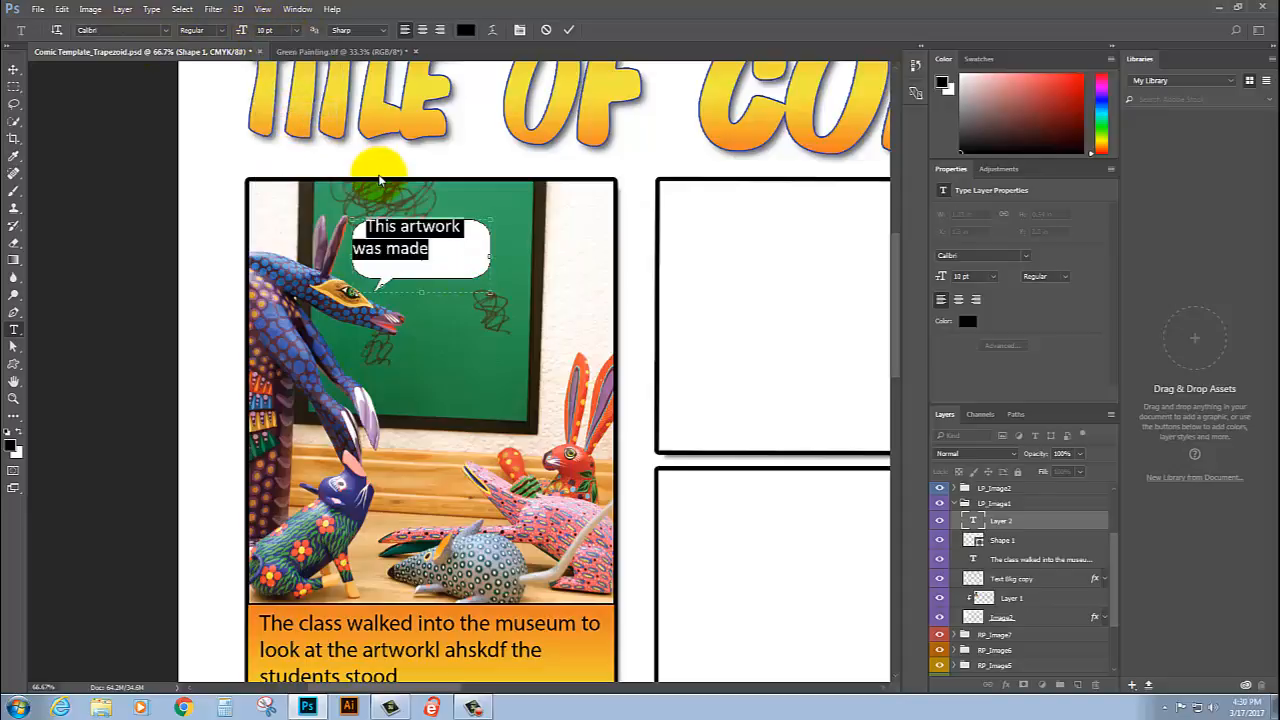
pyautogui.press('Right')
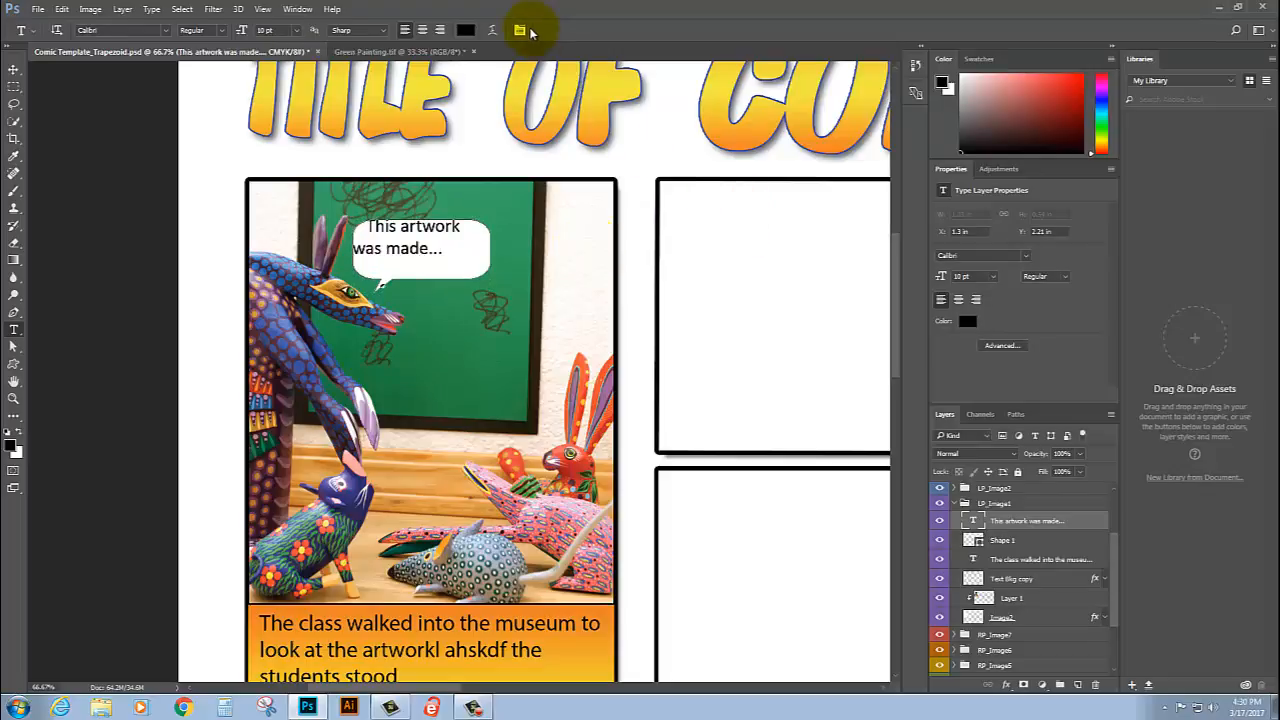
pyautogui.click(568, 29)
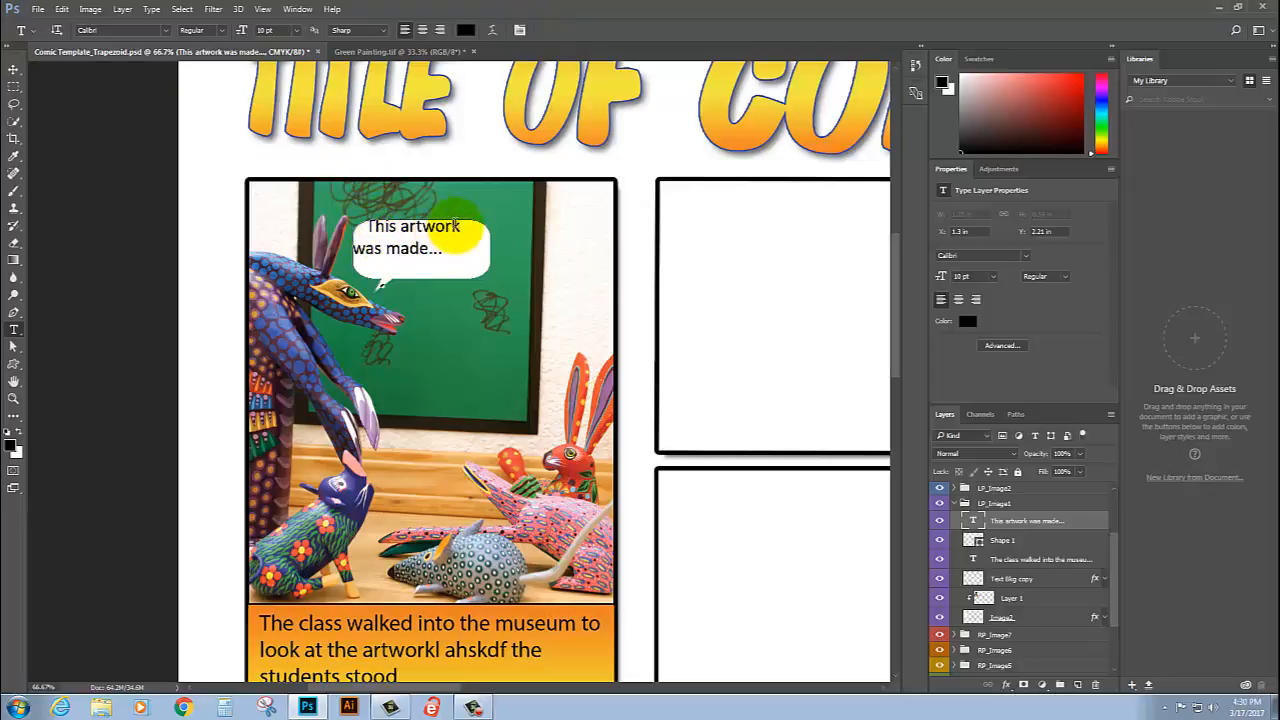
# Step: Inset the upper, left and right sides of the bubble's text box slightly so the wording sits clear of the bubble's edges
pyautogui.click(375, 245)
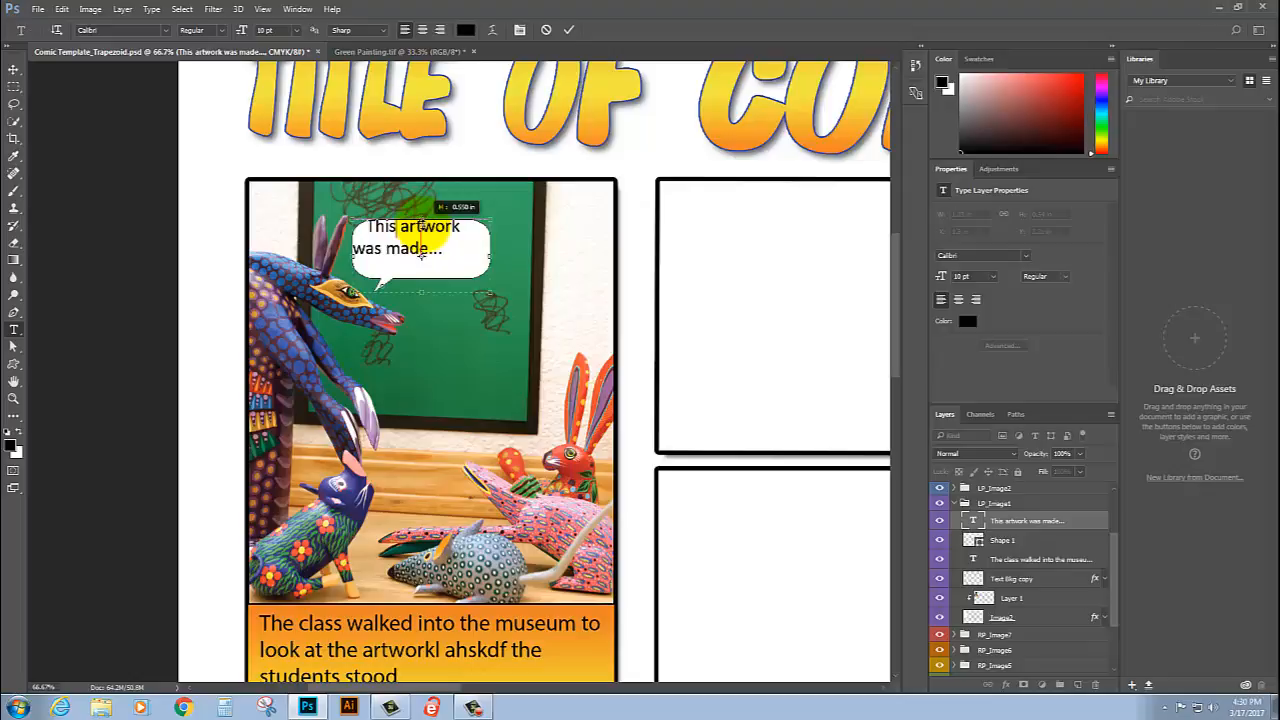
pyautogui.moveTo(420, 221); pyautogui.dragTo(420, 229)
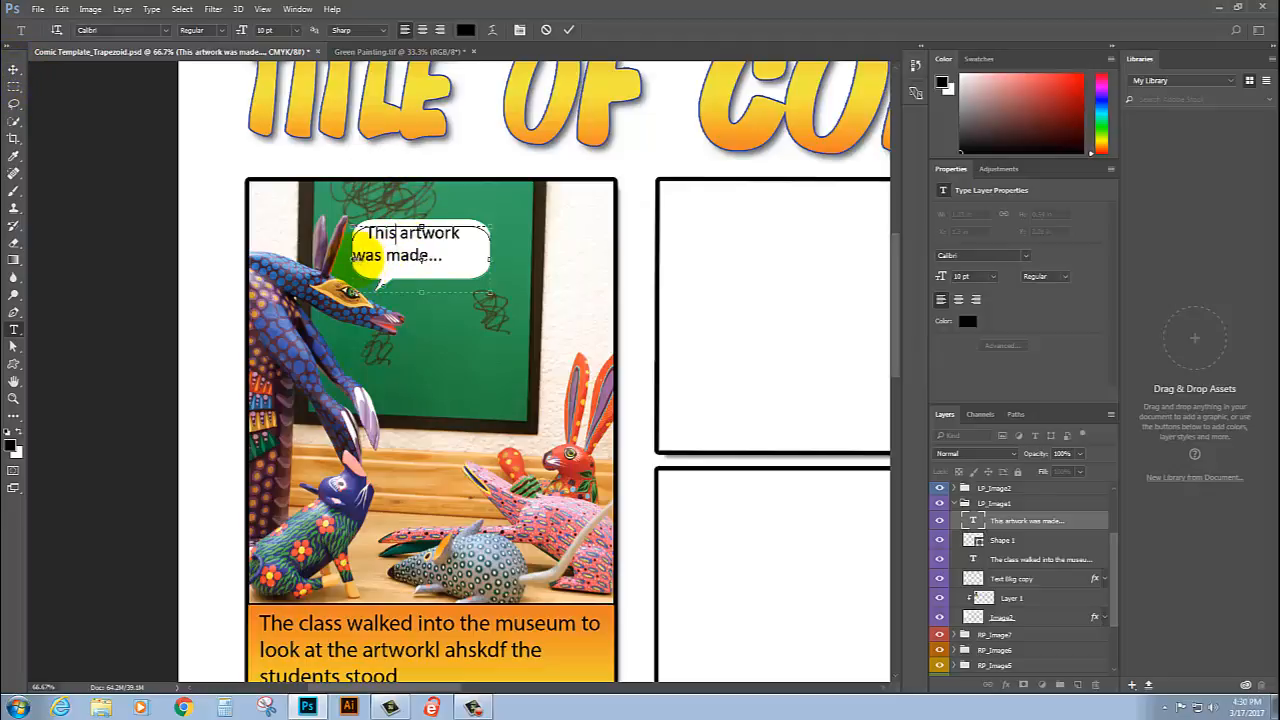
pyautogui.moveTo(354, 257); pyautogui.dragTo(359, 257)
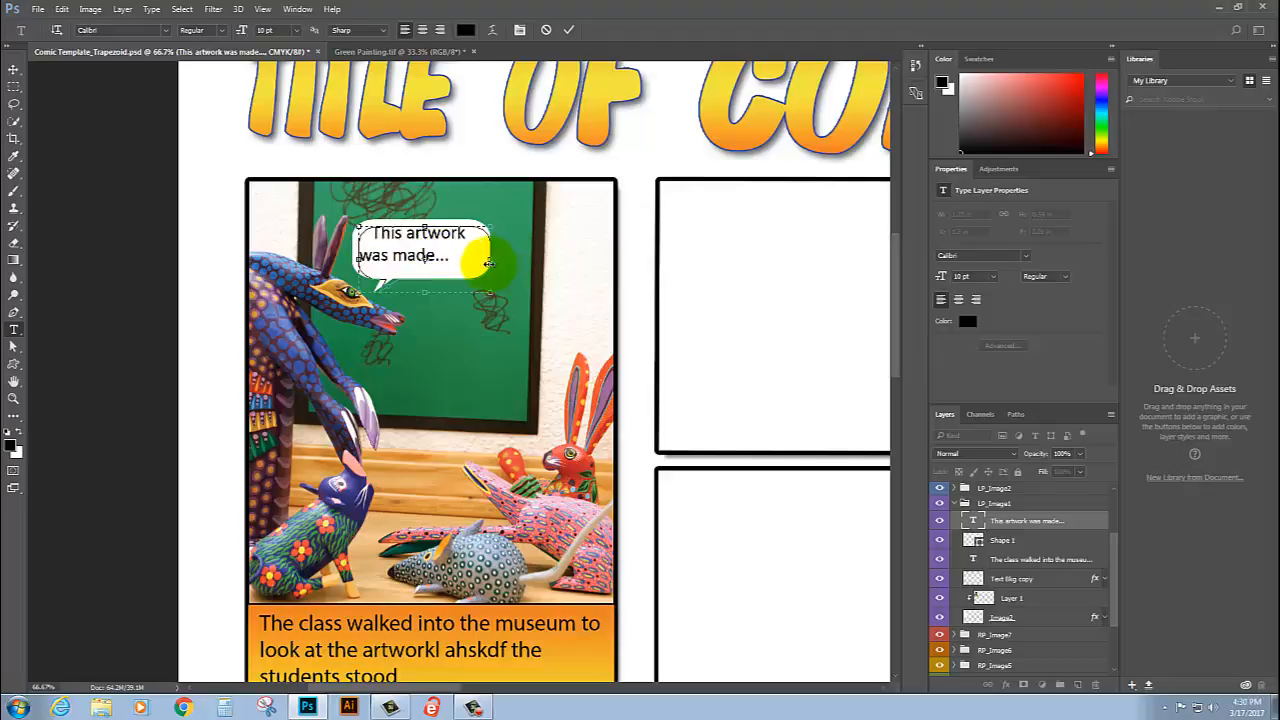
pyautogui.moveTo(489, 259); pyautogui.dragTo(484, 259)
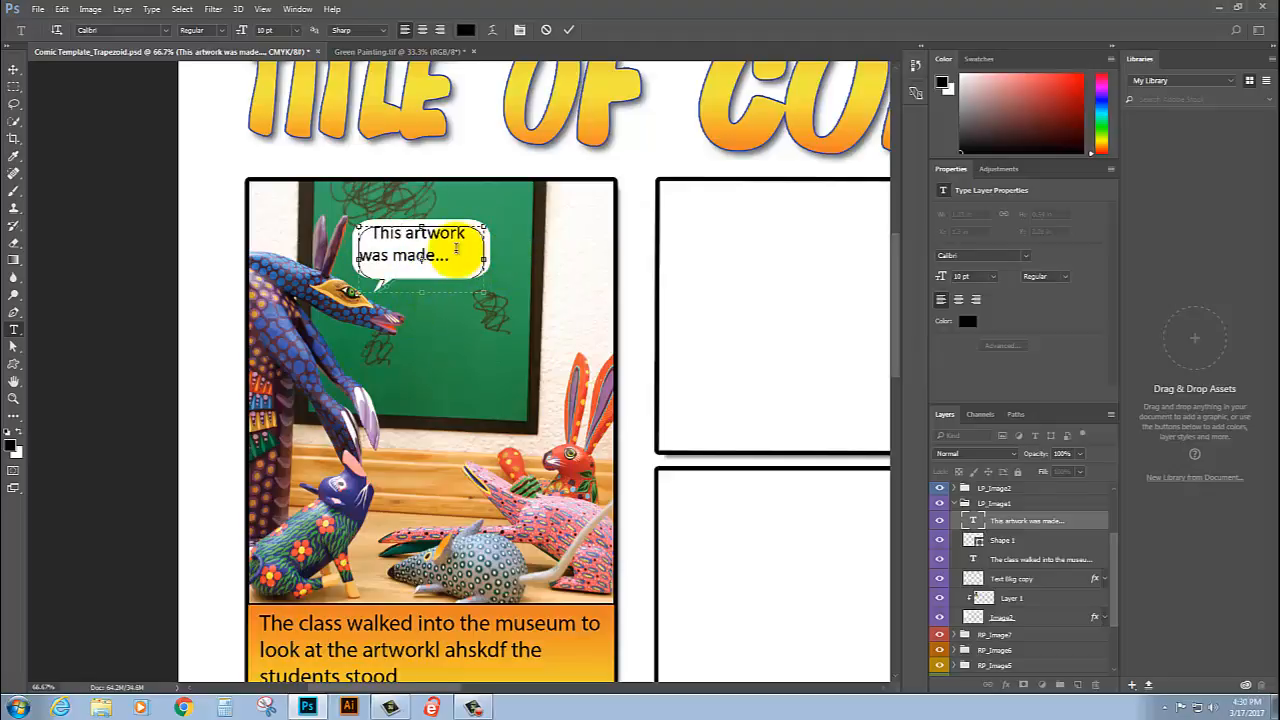
pyautogui.click(567, 29)
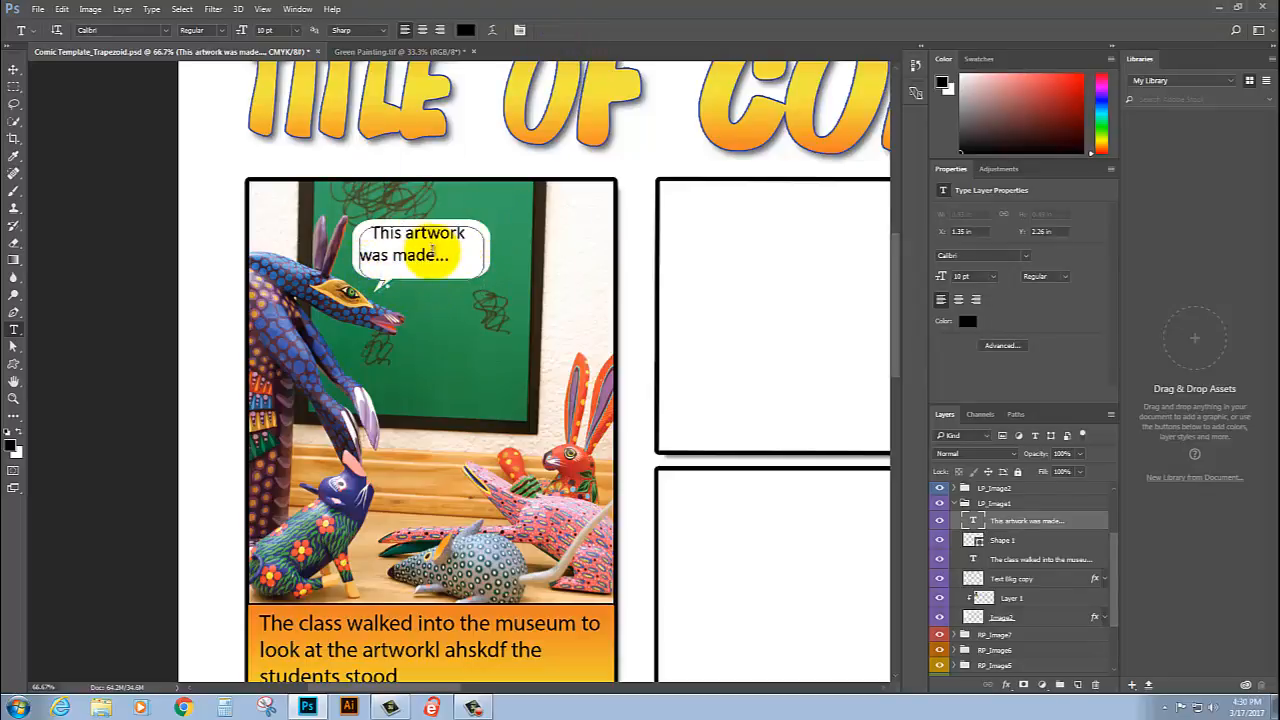
# Step: Select the empty Image3 panel beside the finished first panel using the Move tool
pyautogui.click(14, 69)
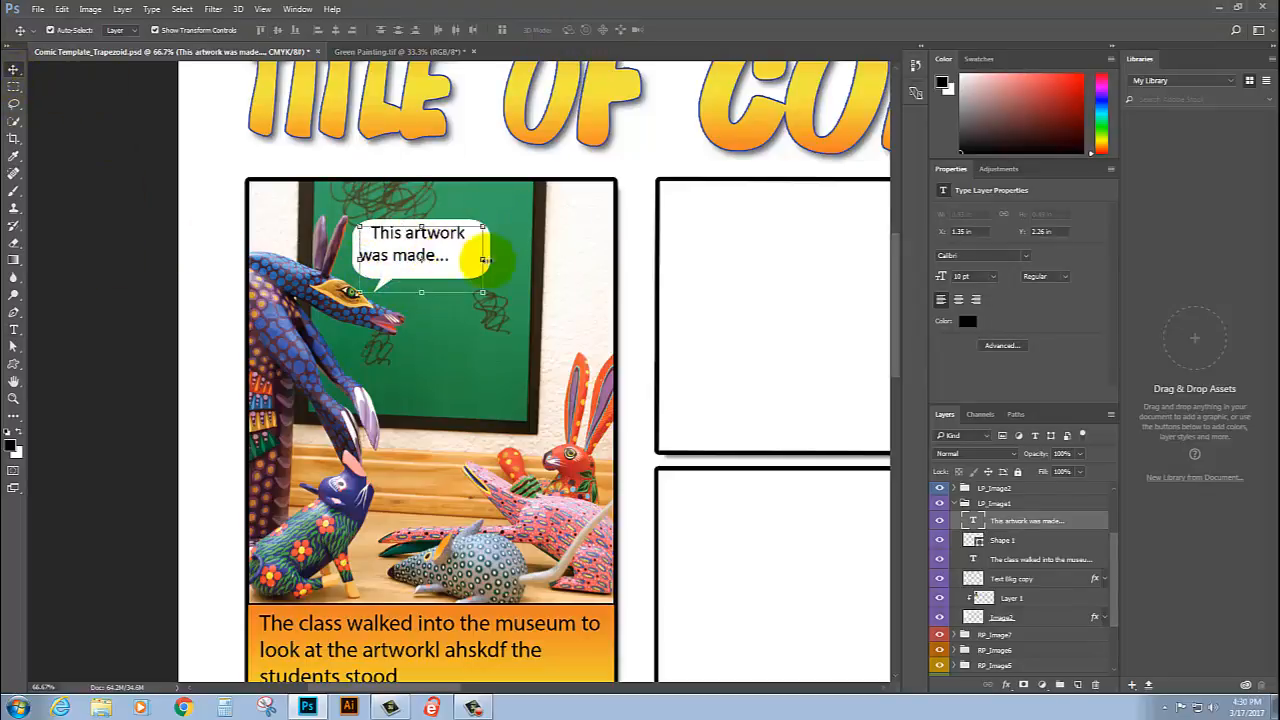
pyautogui.click(787, 282)
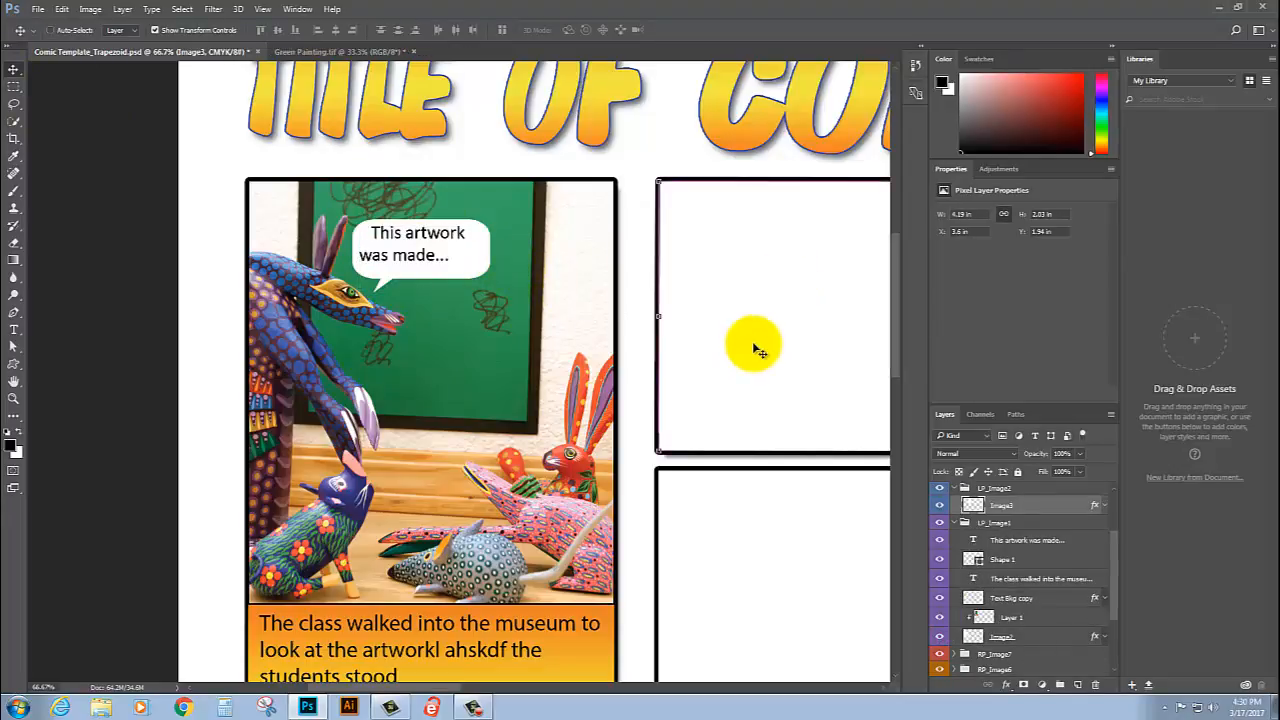
pyautogui.hotkey('ctrl', '0')
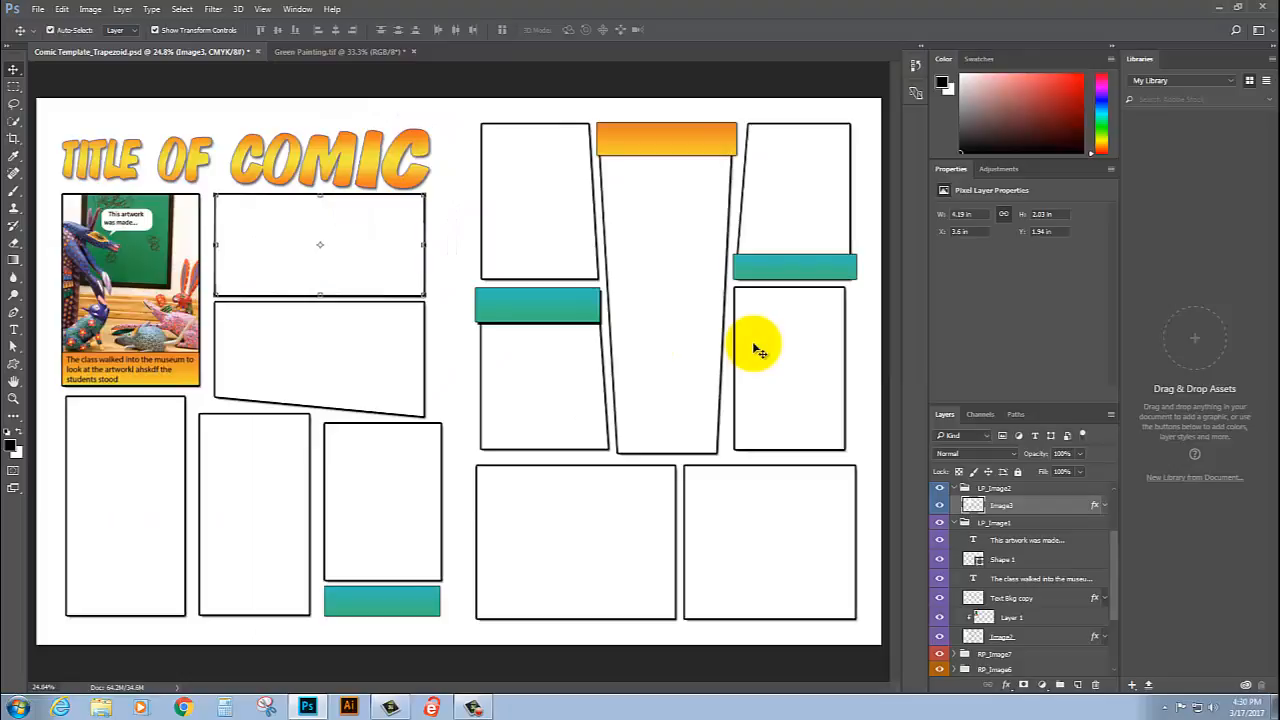